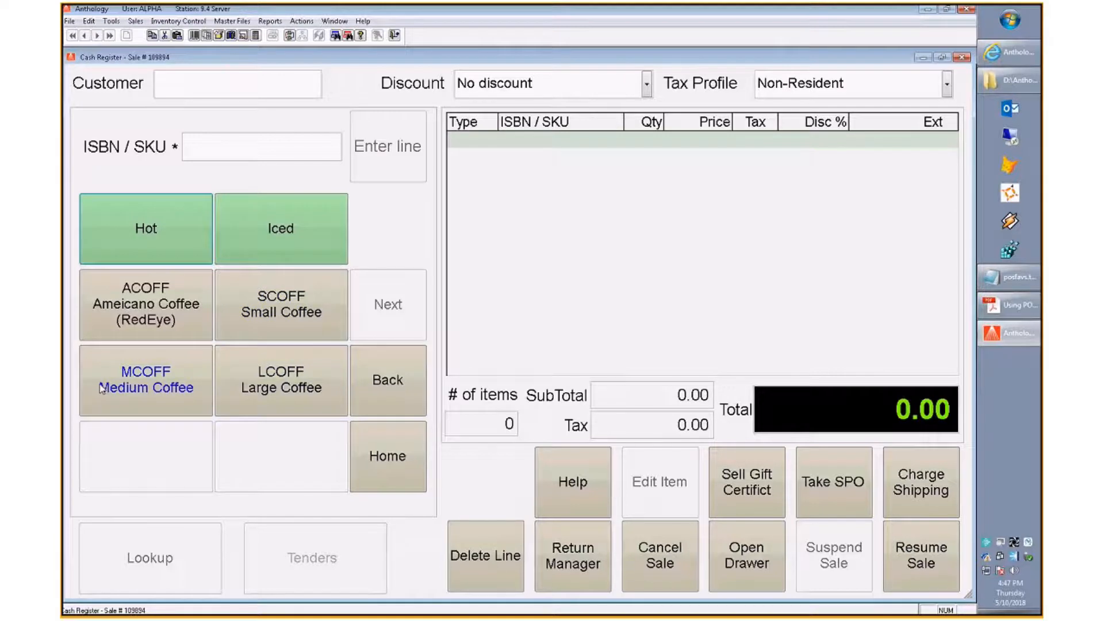
# Close the cash register and check the About Anthology information for the Cafe system feature
pyautogui.click(962, 57)
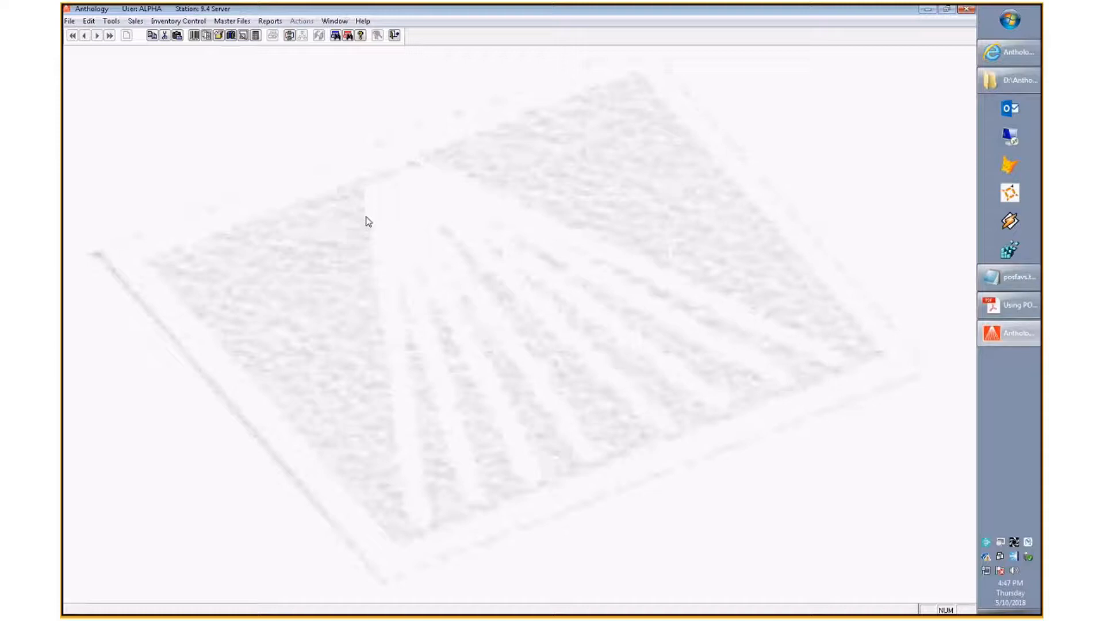
pyautogui.click(363, 22)
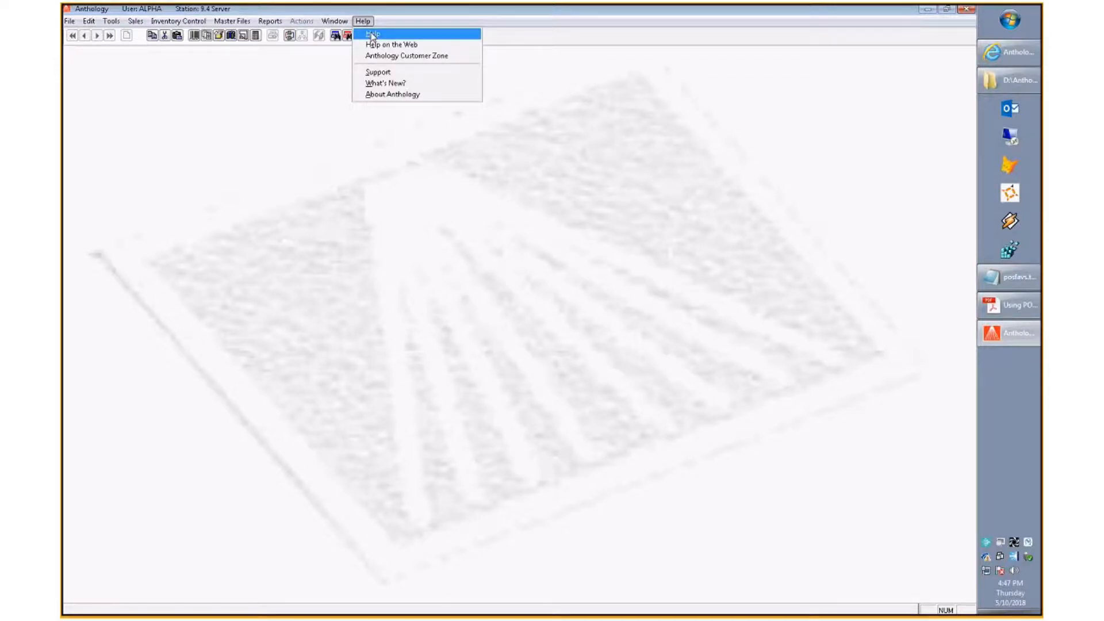
pyautogui.click(385, 95)
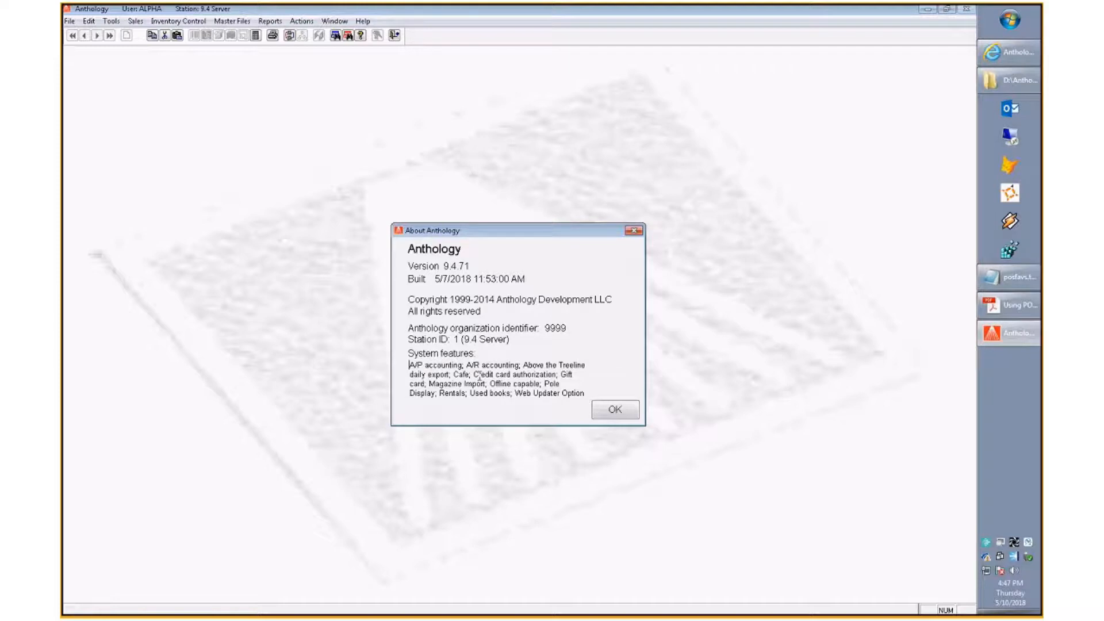
pyautogui.moveTo(471, 374); pyautogui.dragTo(453, 374)
pyautogui.click(615, 410)
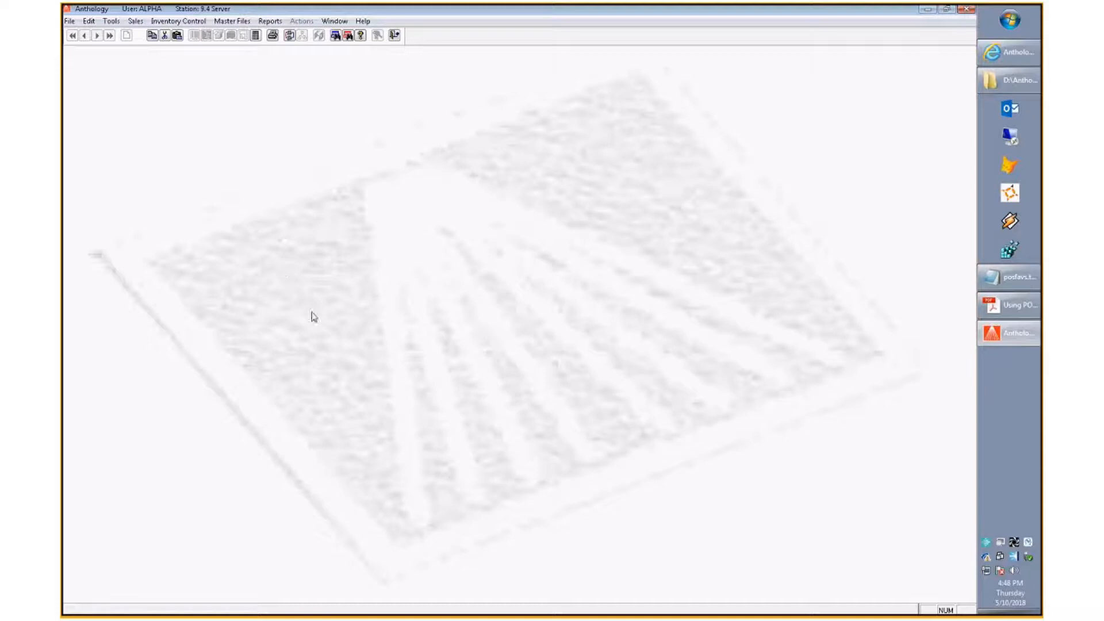
# Create a new POS Favorites set named LeftReg with the suggested short code and save it
pyautogui.click(228, 23)
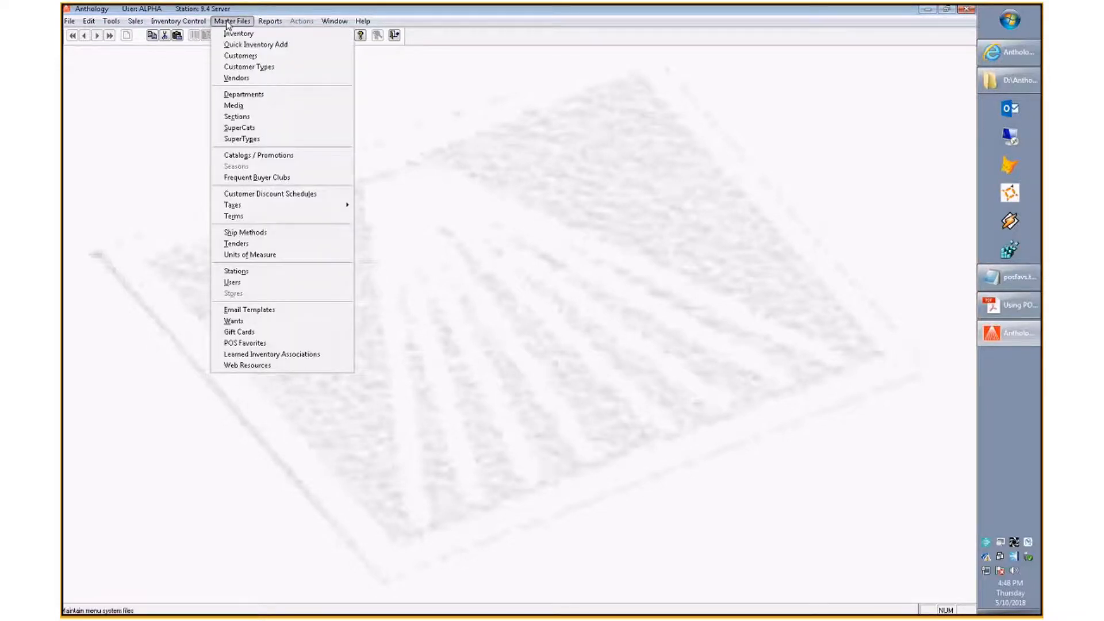
pyautogui.click(267, 343)
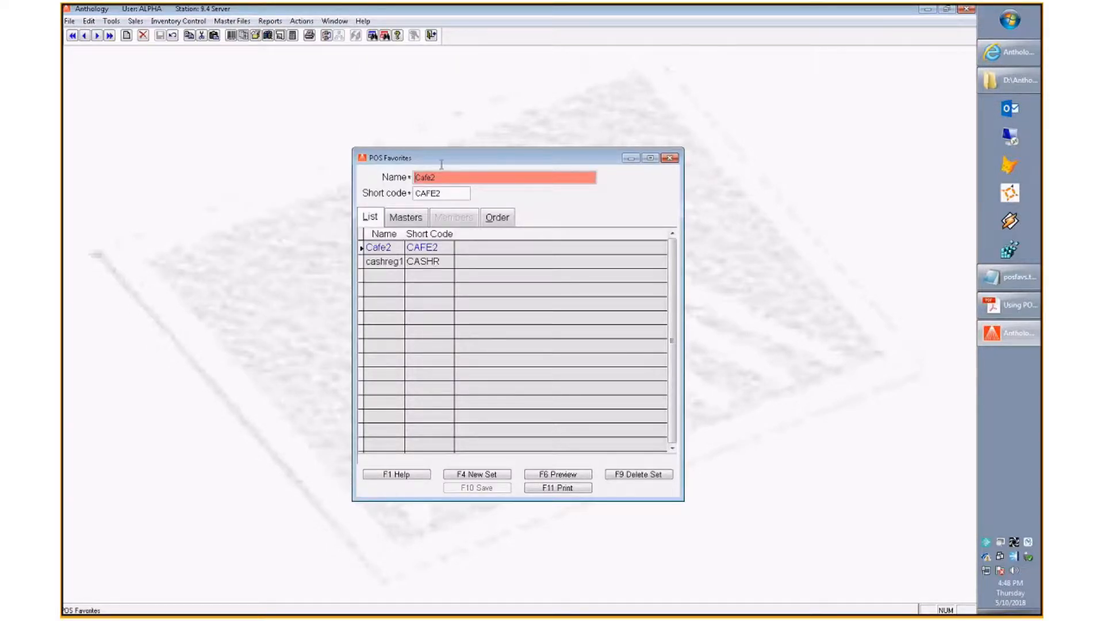
pyautogui.press('F4')
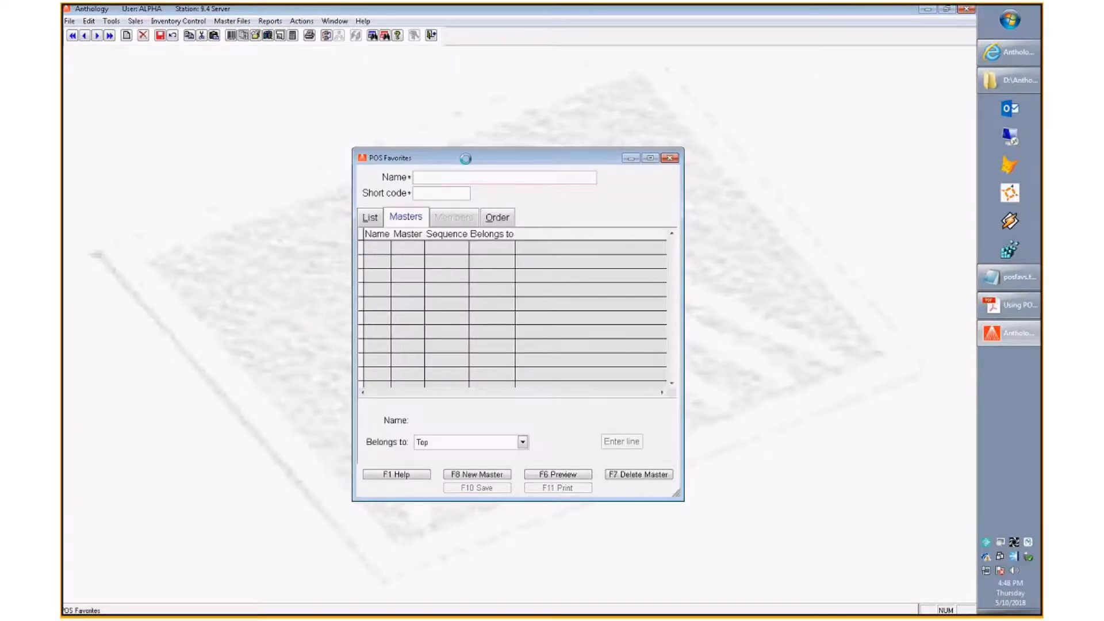
pyautogui.write('Left')
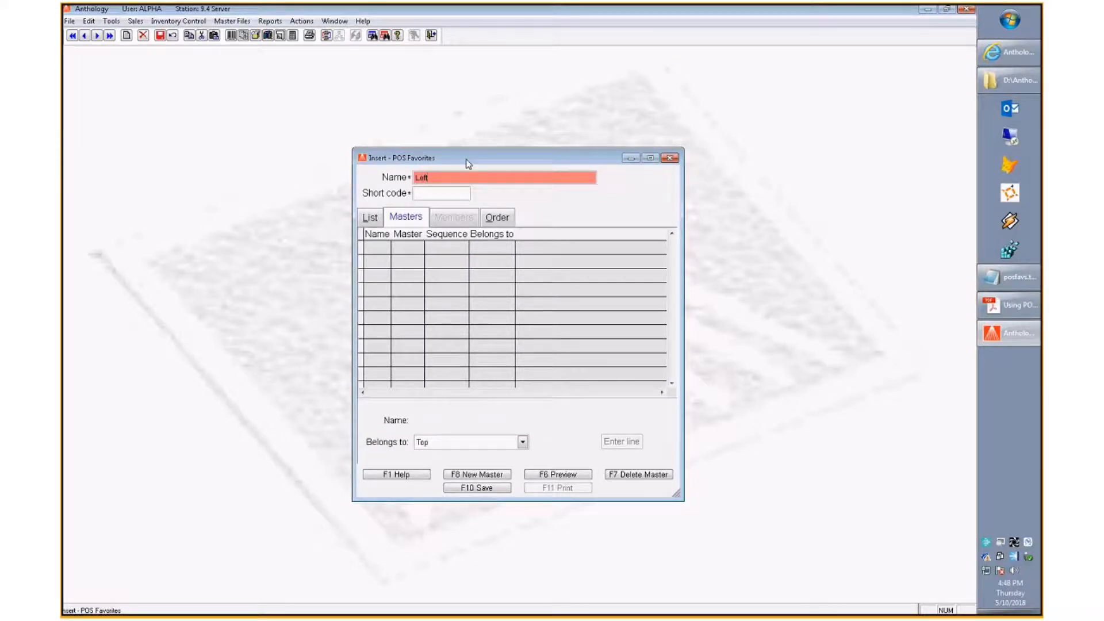
pyautogui.write('Reg')
pyautogui.press('Tab')
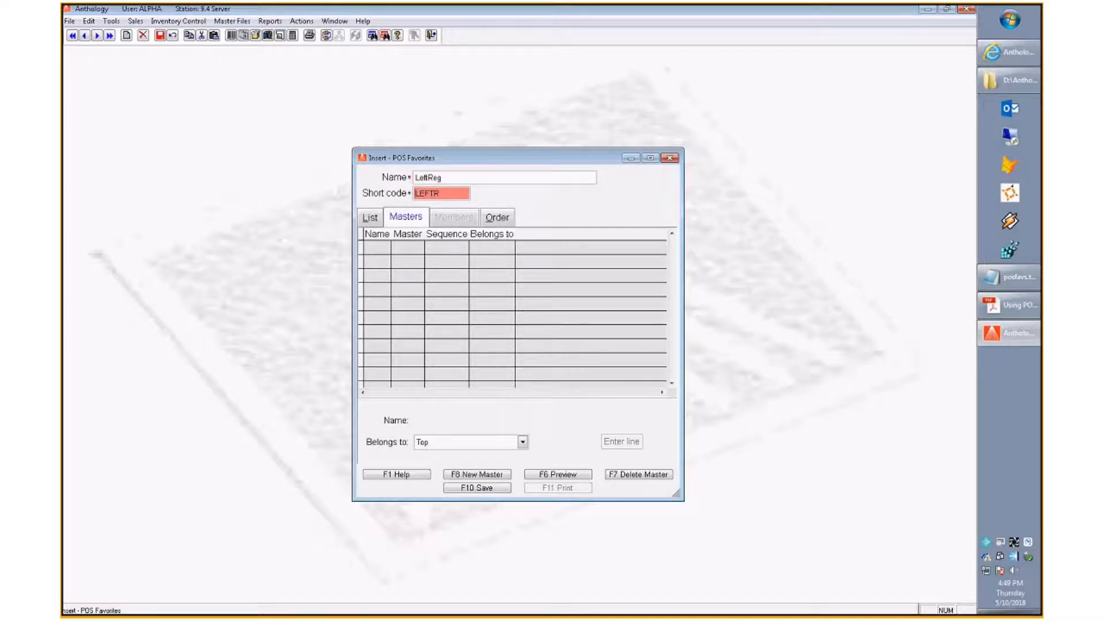
pyautogui.click(481, 487)
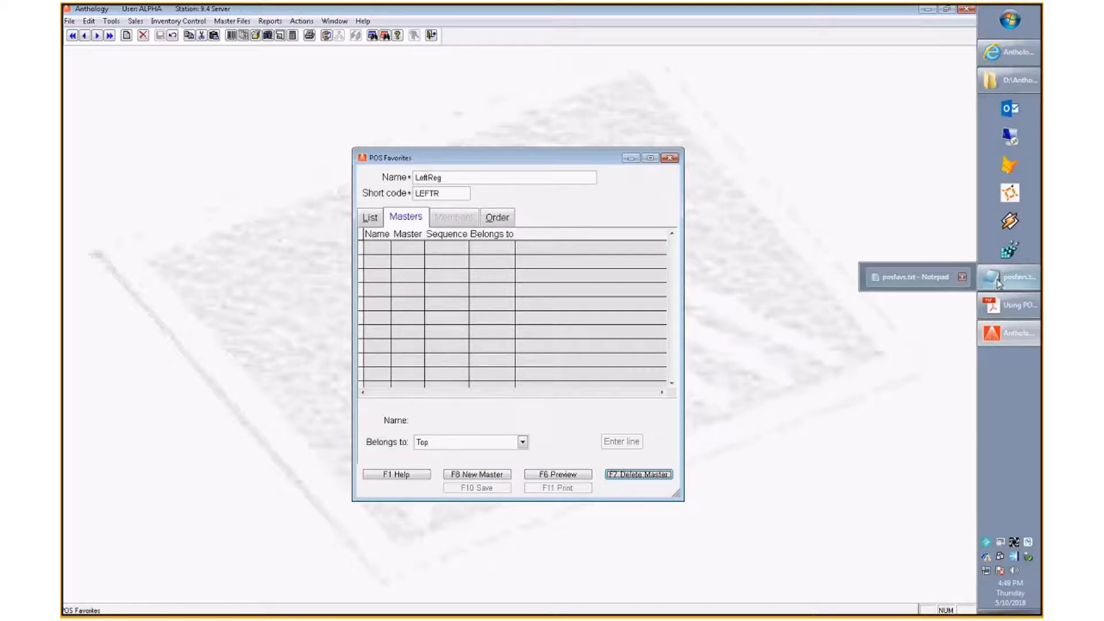
# Switch to posfavs.txt in Notepad and resize its window to sit beside the POS Favorites form
pyautogui.click(1018, 282)
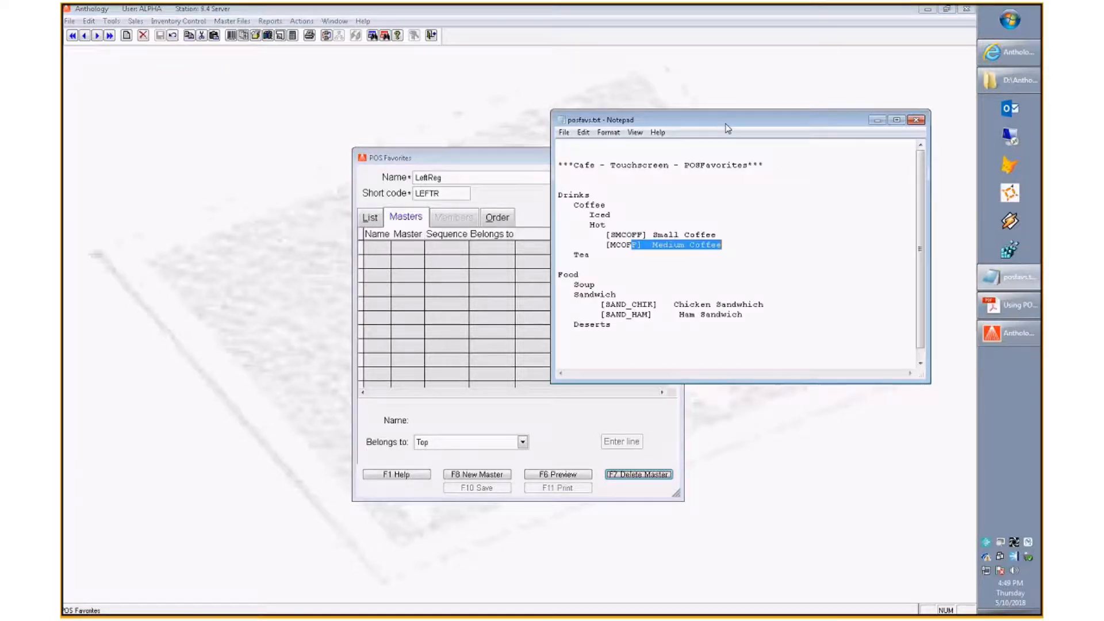
pyautogui.moveTo(728, 120); pyautogui.dragTo(744, 148)
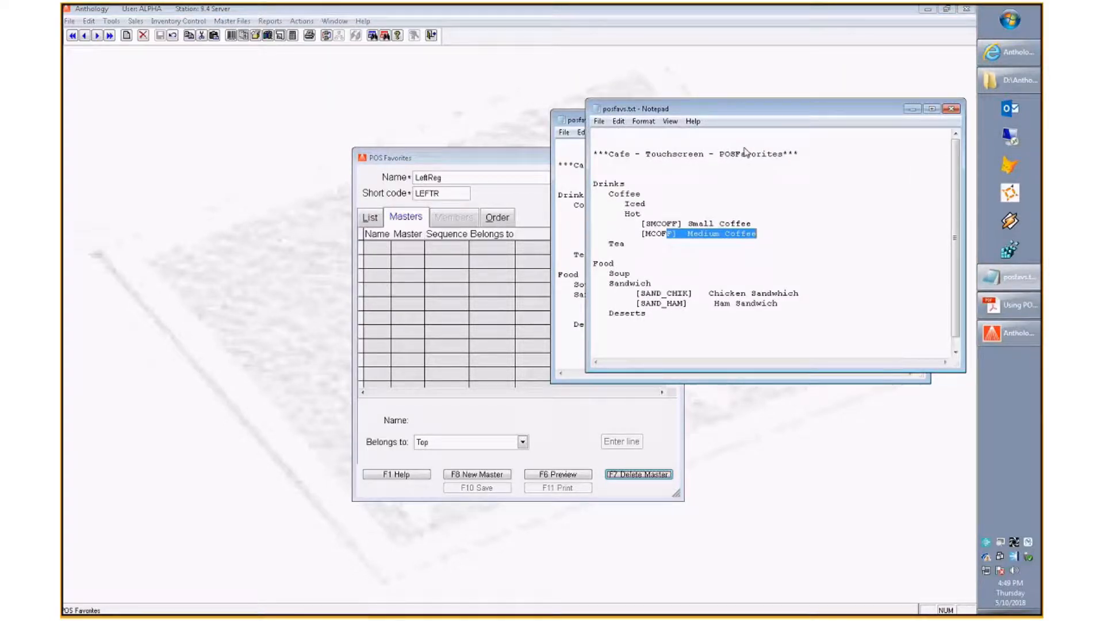
pyautogui.moveTo(586, 221); pyautogui.dragTo(662, 222)
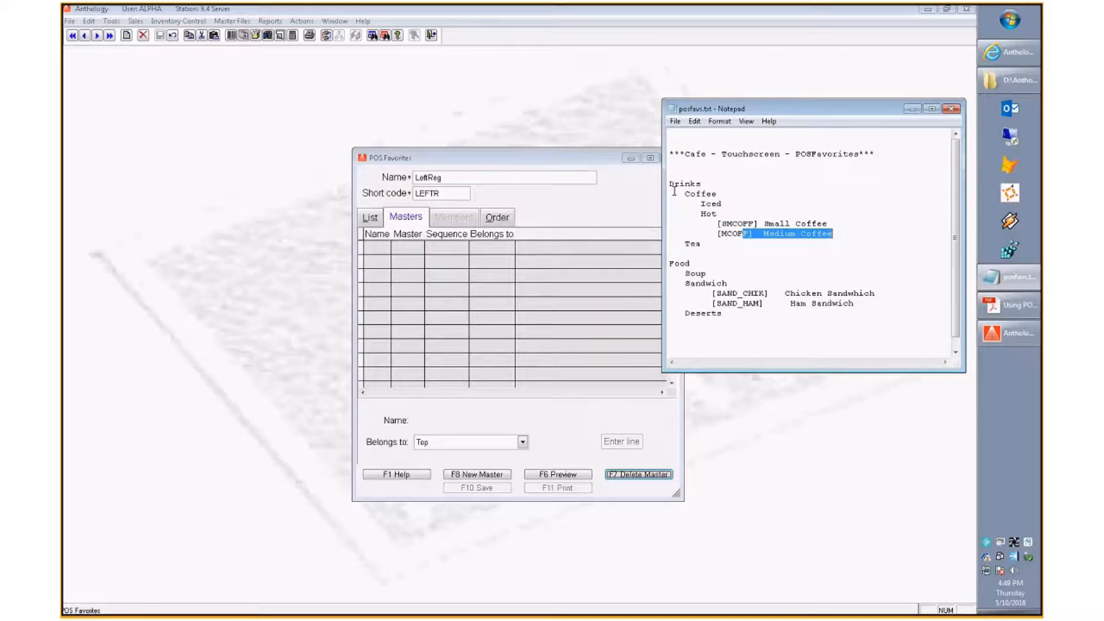
pyautogui.moveTo(661, 171); pyautogui.dragTo(698, 172)
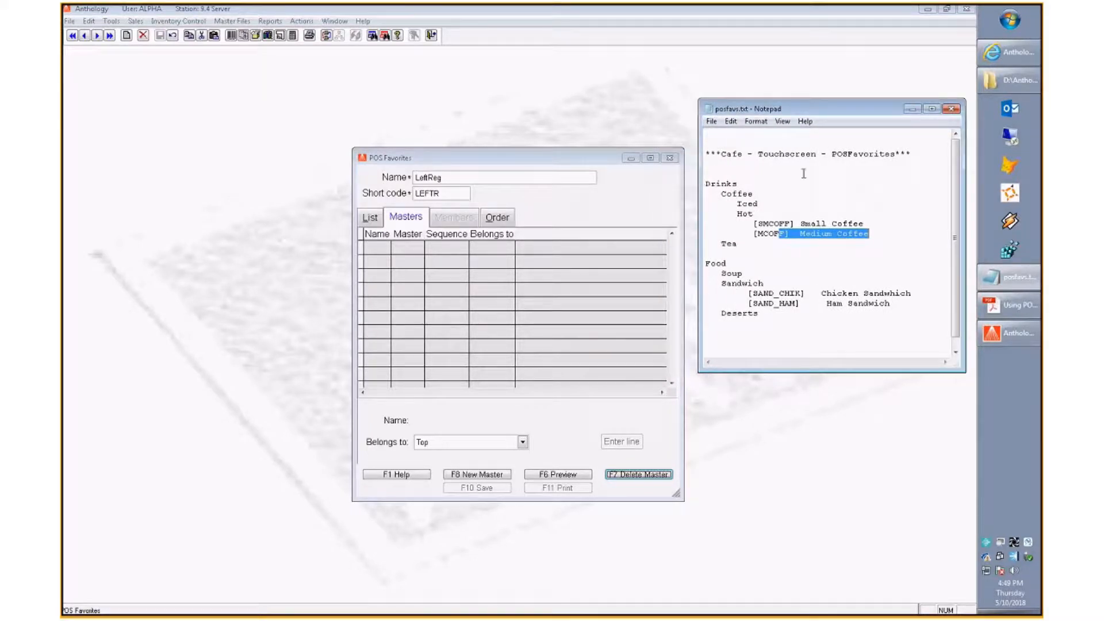
# Examine the Drinks and Food outline in posfavs.txt, including the Coffee, Iced and Hot subcategories
pyautogui.doubleClick(709, 183)
pyautogui.doubleClick(715, 263)
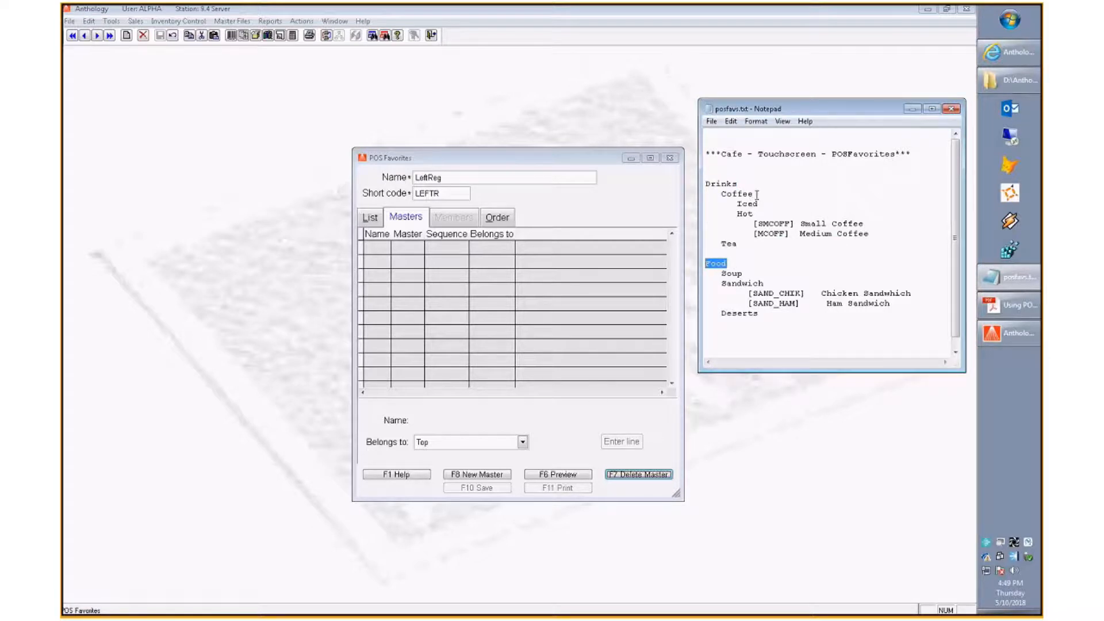
pyautogui.moveTo(756, 196); pyautogui.dragTo(720, 197)
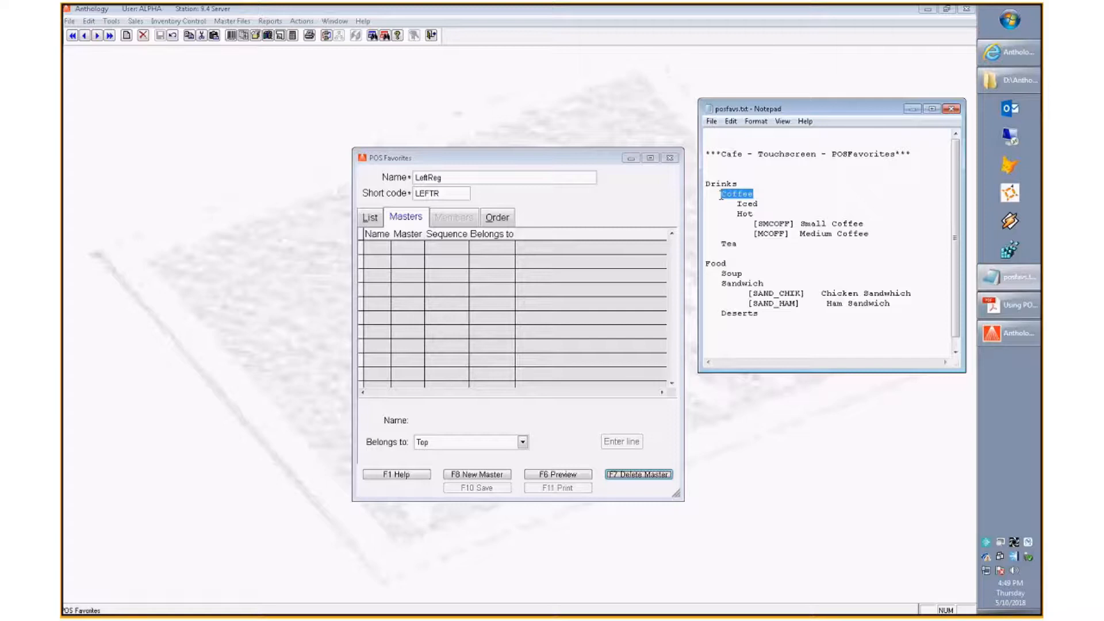
pyautogui.click(760, 204)
pyautogui.doubleClick(753, 213)
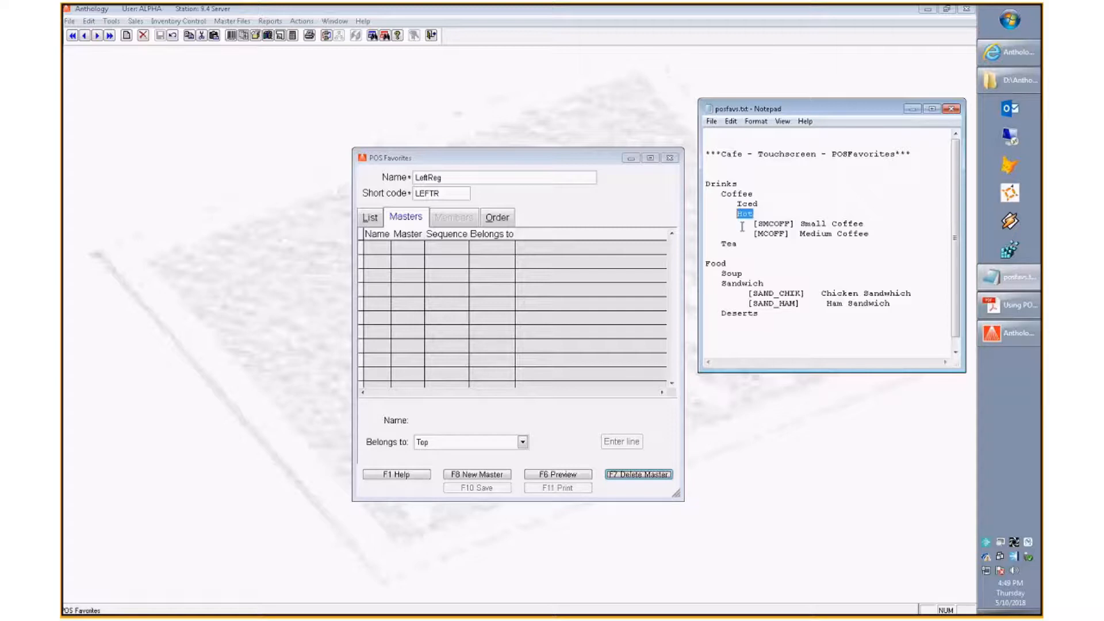
pyautogui.click(751, 264)
pyautogui.click(716, 337)
# Move the POS Favorites form away from the notes and bring posfavs.txt back into view beside it
pyautogui.click(475, 159)
pyautogui.moveTo(475, 160); pyautogui.dragTo(380, 142)
pyautogui.click(1006, 270)
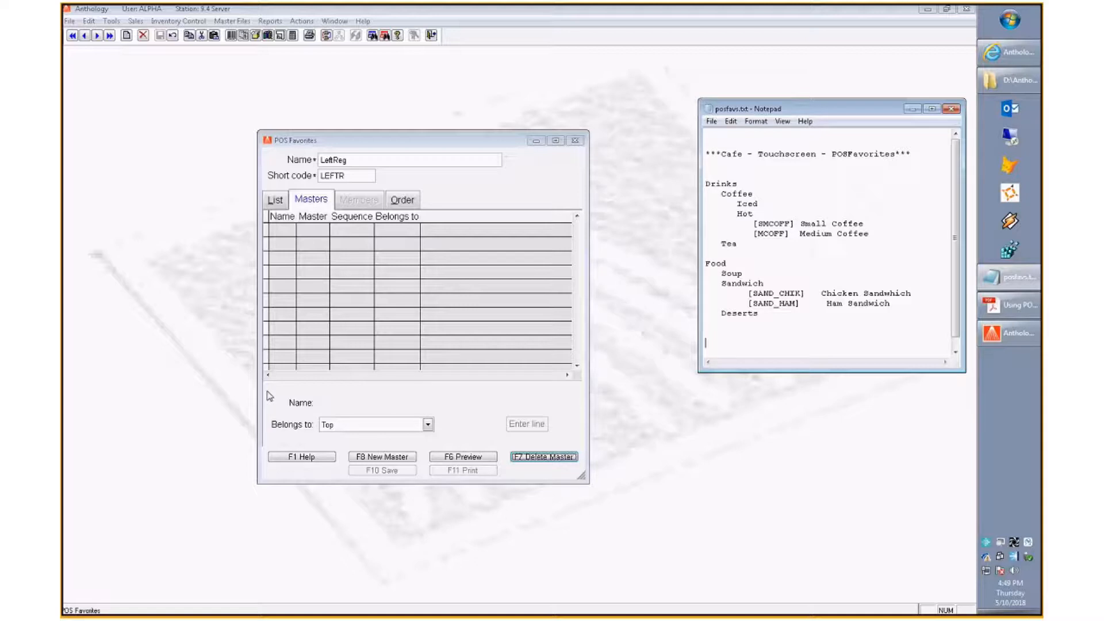
# Add a master favorite named Drinks to the LeftReg set, belonging to Top
pyautogui.click(378, 458)
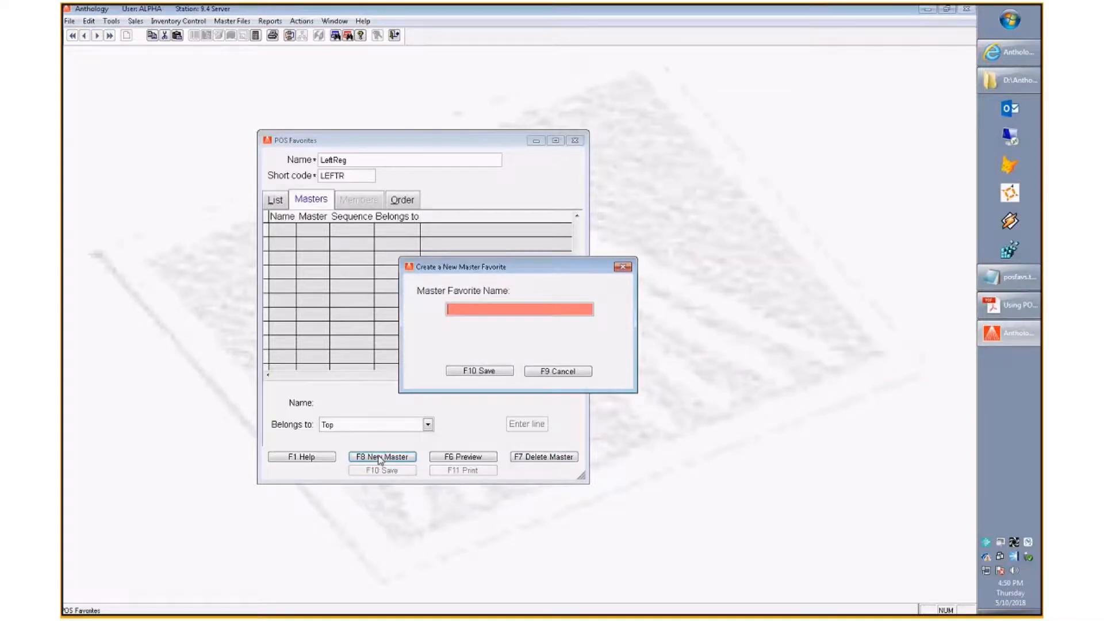
pyautogui.write('Drinks')
pyautogui.press('Tab')
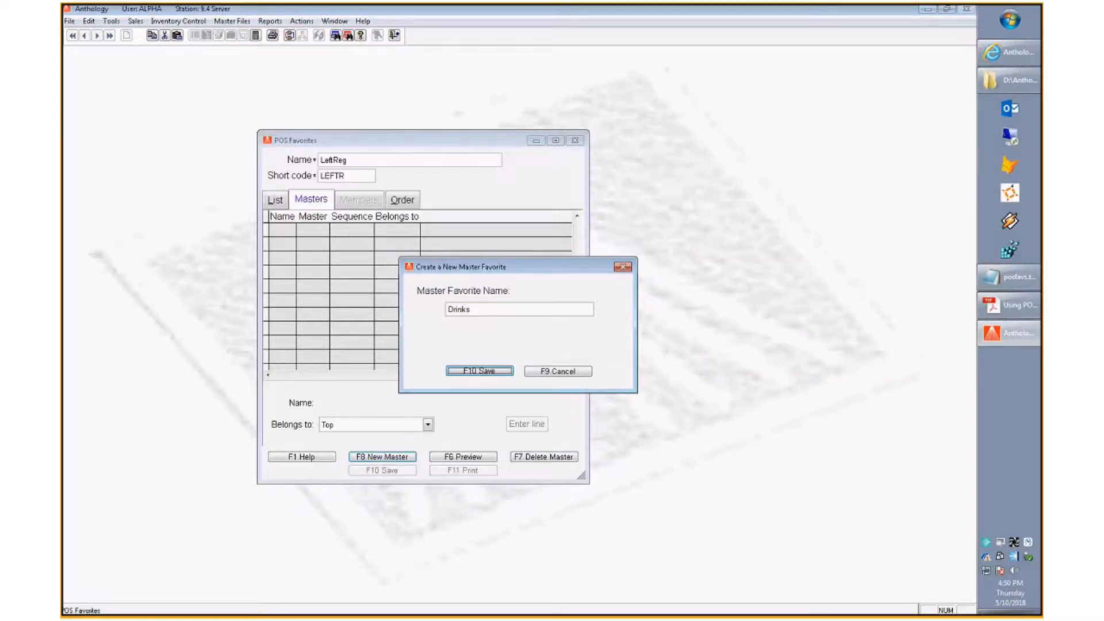
pyautogui.click(482, 373)
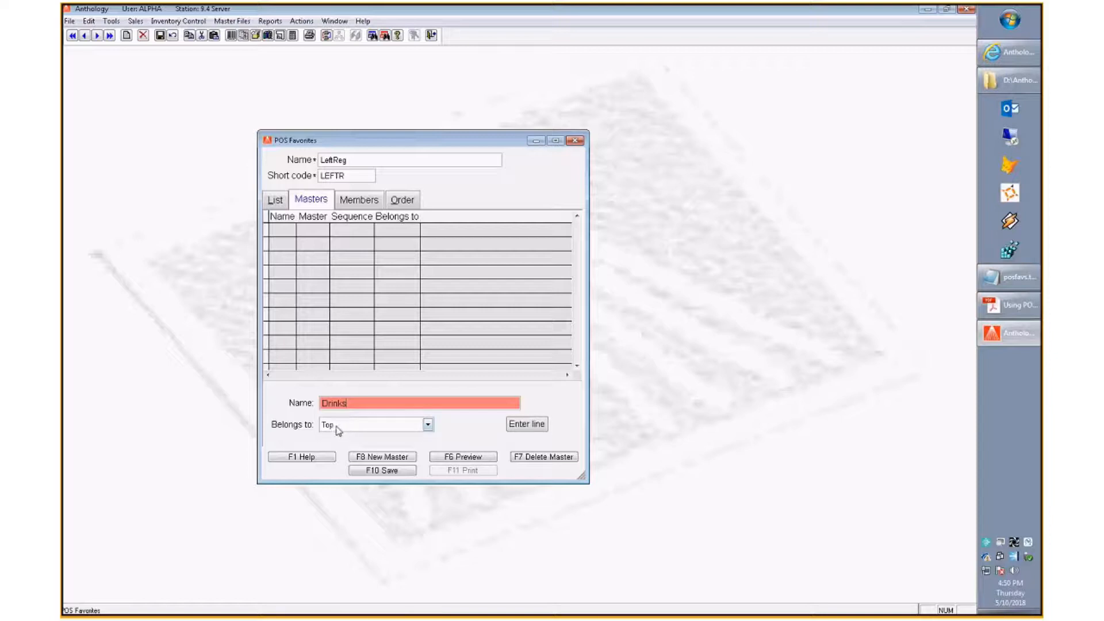
pyautogui.click(541, 424)
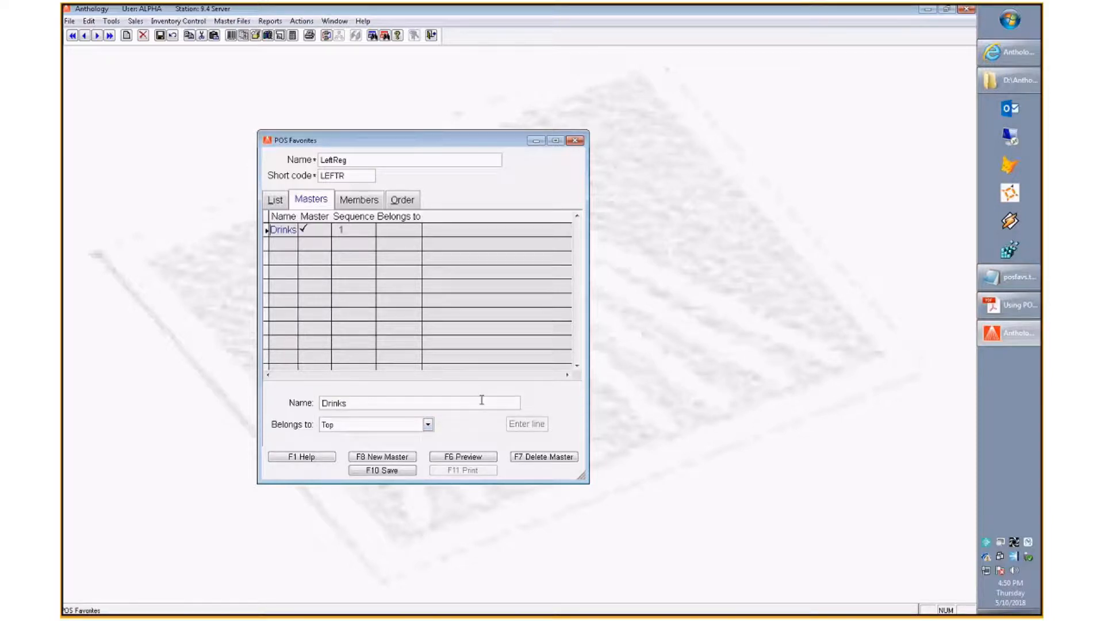
# Add a master favorite named Food to the LeftReg set, belonging to Top
pyautogui.press('F8')
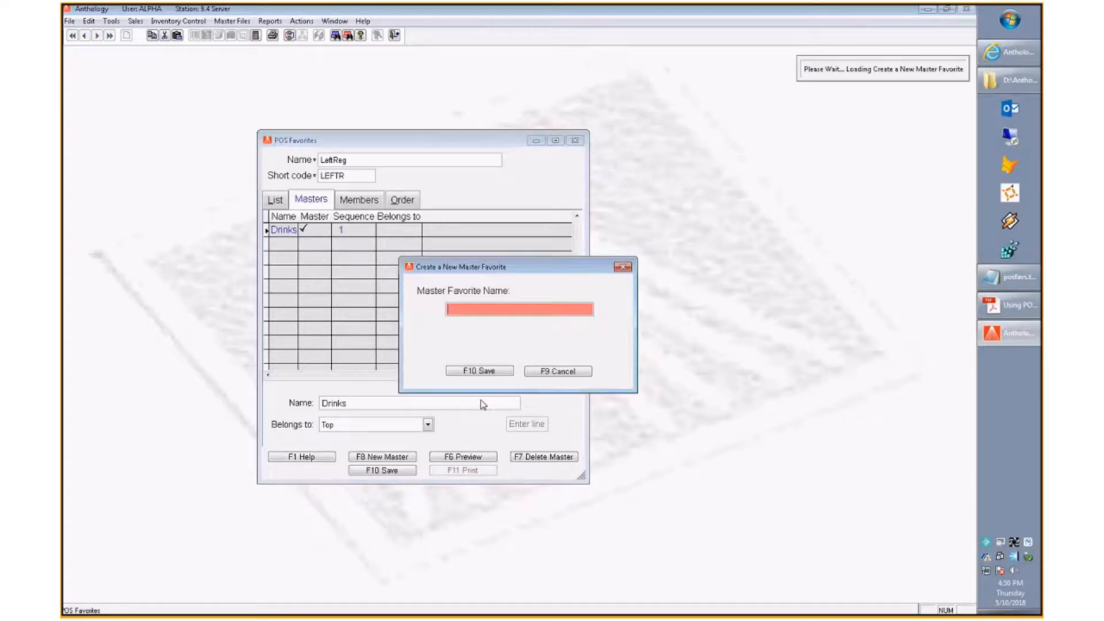
pyautogui.write('Food')
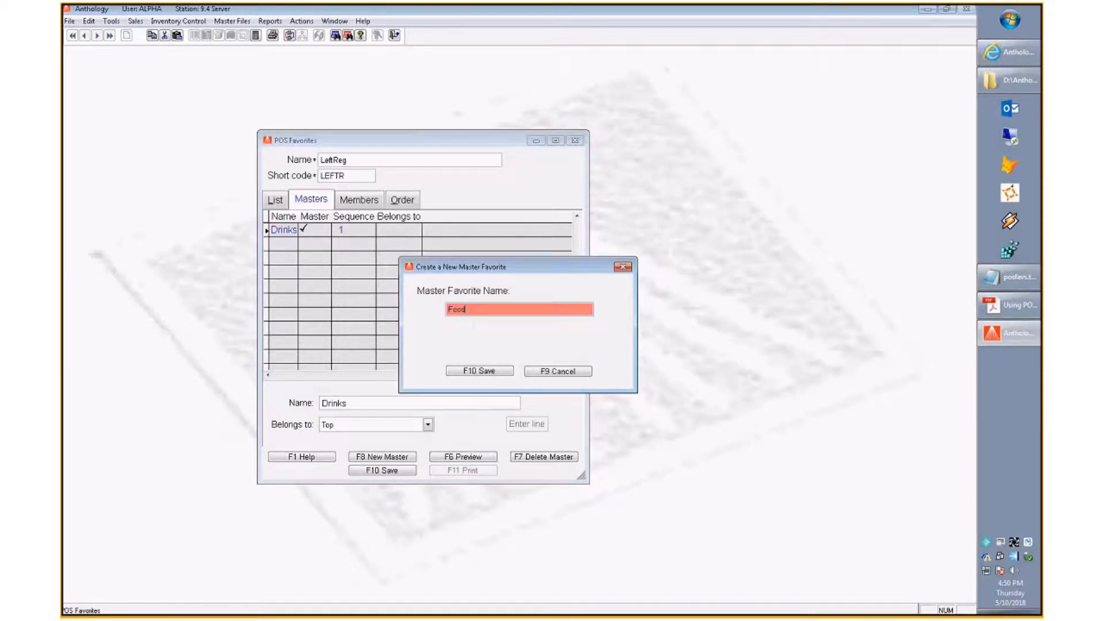
pyautogui.press('F10')
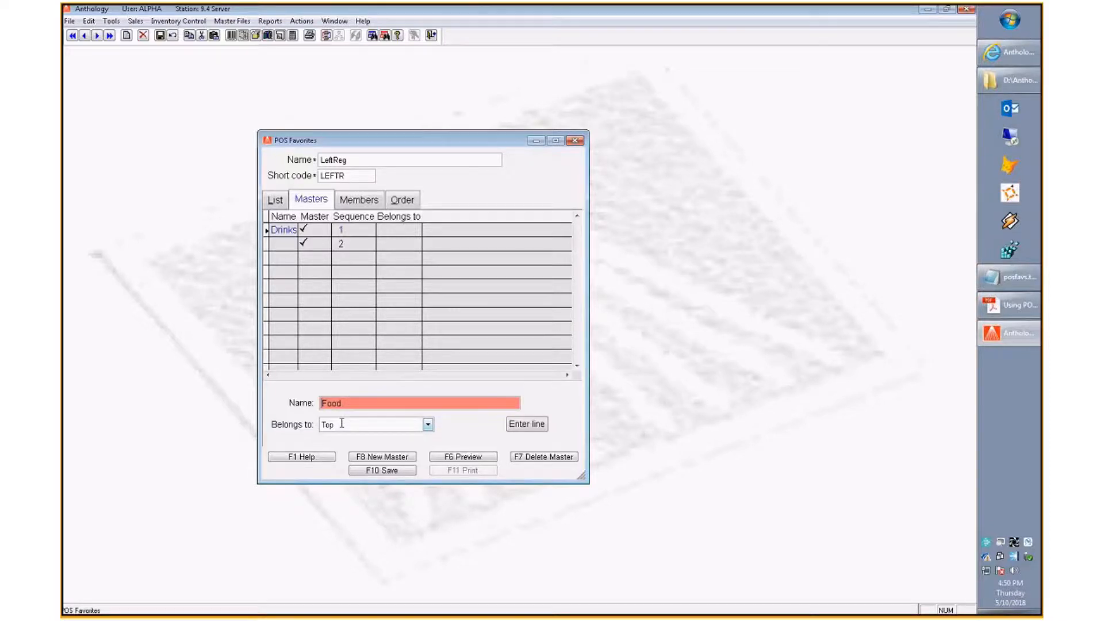
pyautogui.click(528, 426)
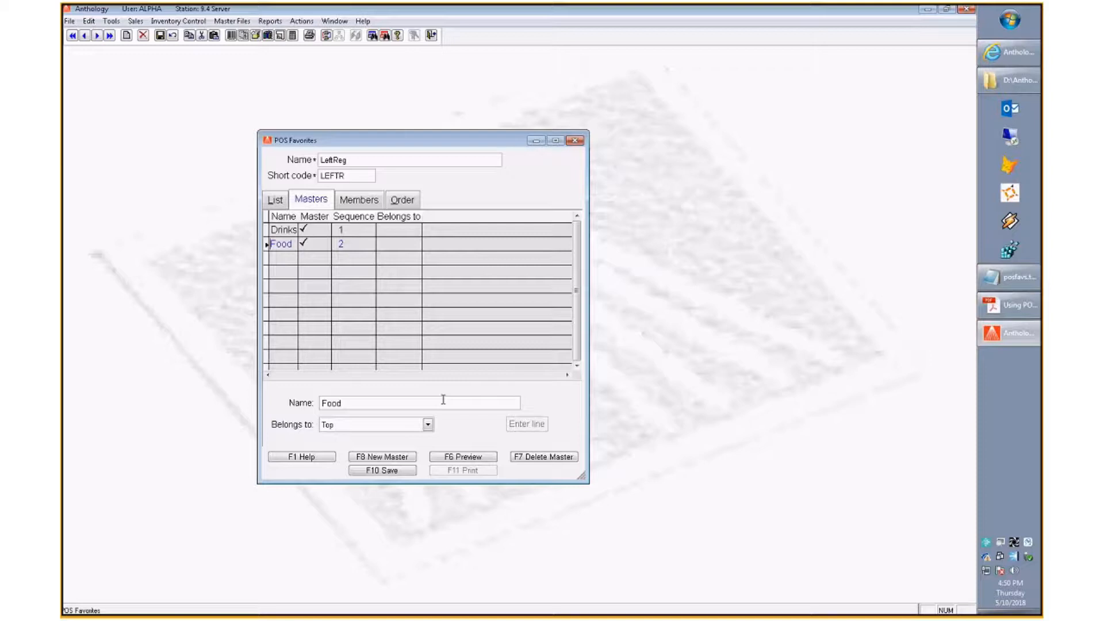
# Add a master favorite named Hot belonging to Drinks, and save the LeftReg set
pyautogui.press('F8')
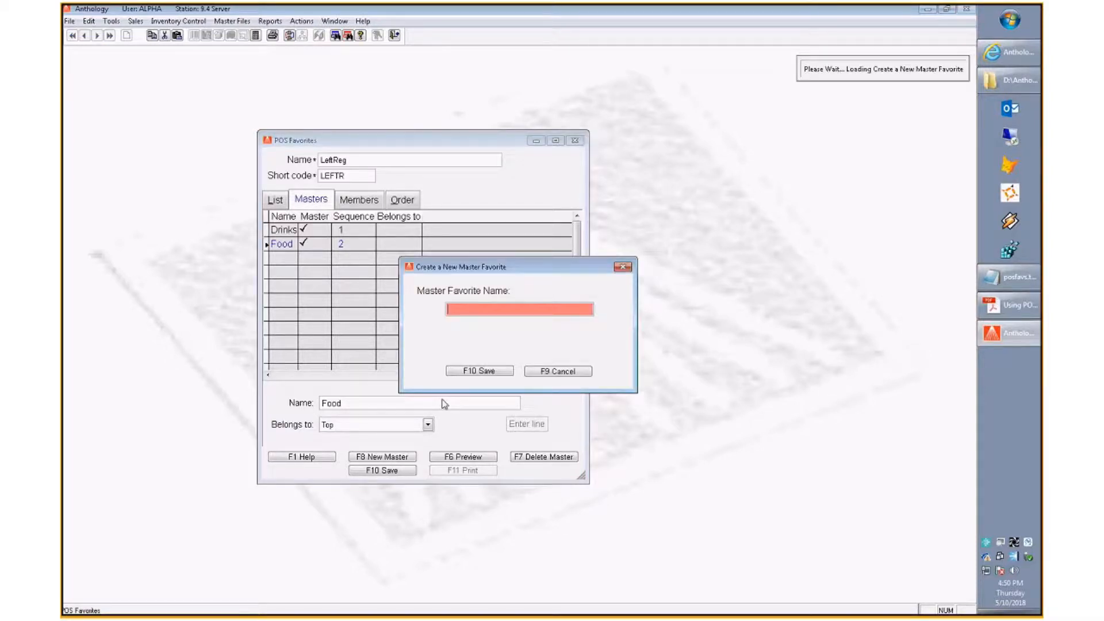
pyautogui.write('Hot')
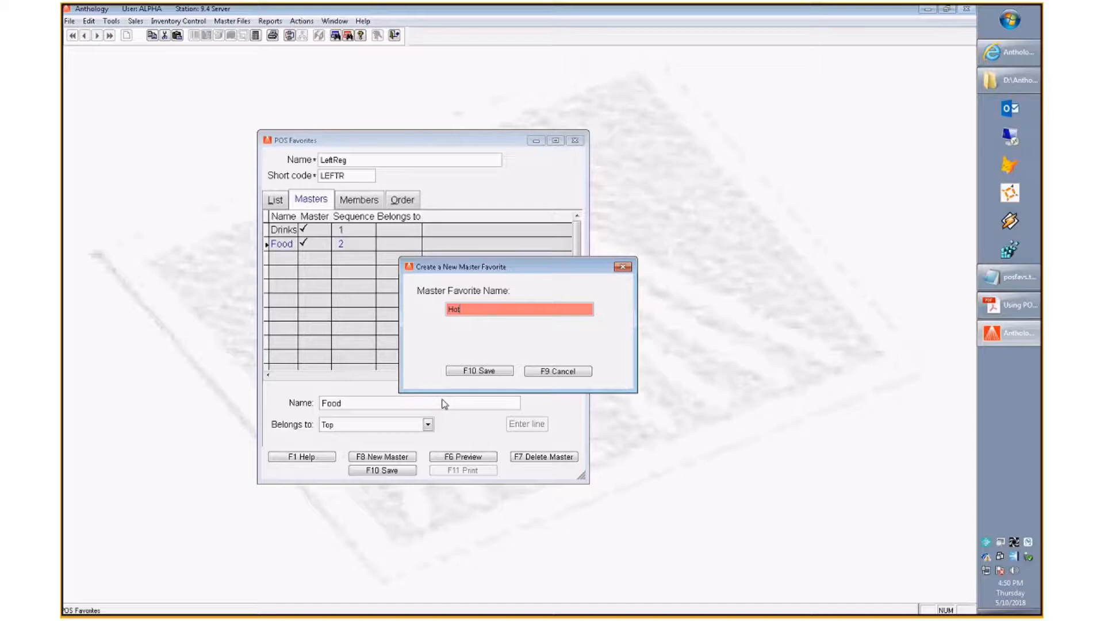
pyautogui.press('Tab')
pyautogui.click(494, 373)
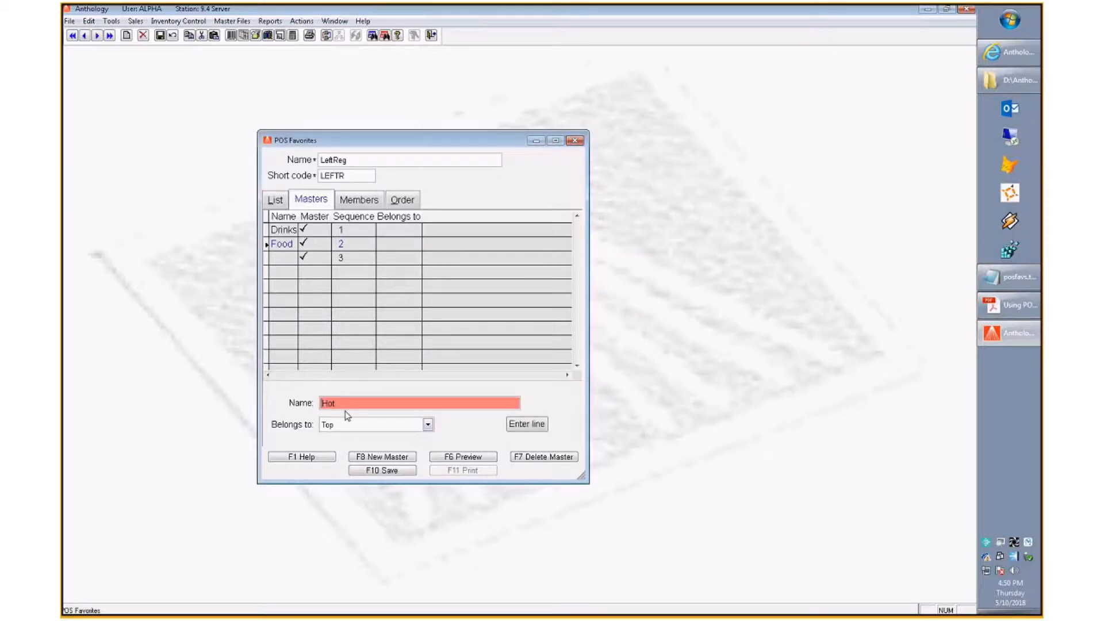
pyautogui.click(428, 426)
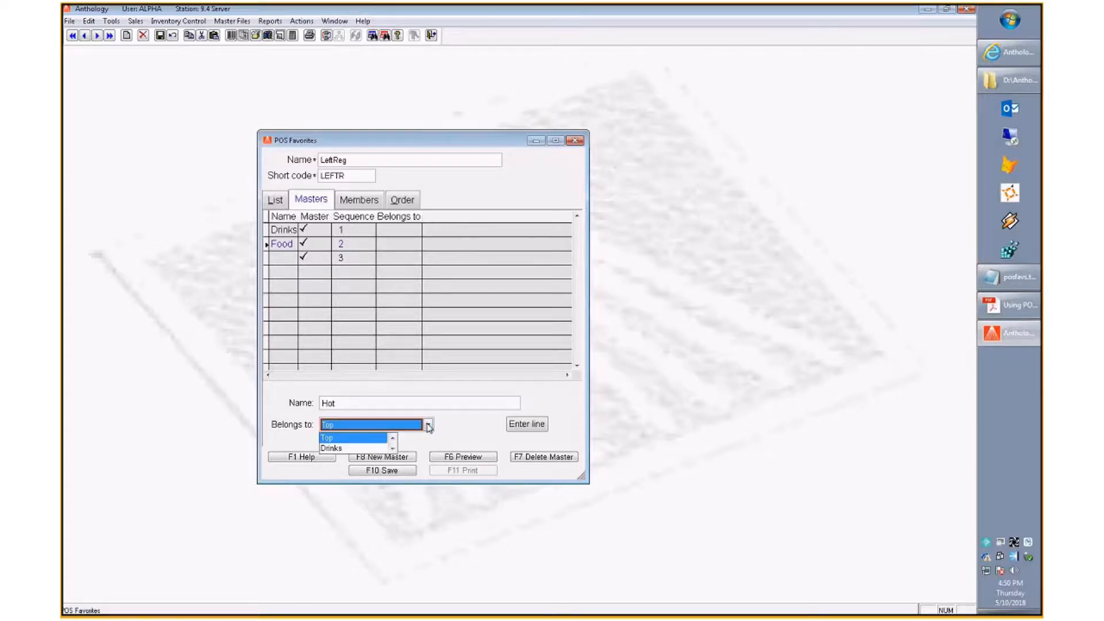
pyautogui.click(334, 449)
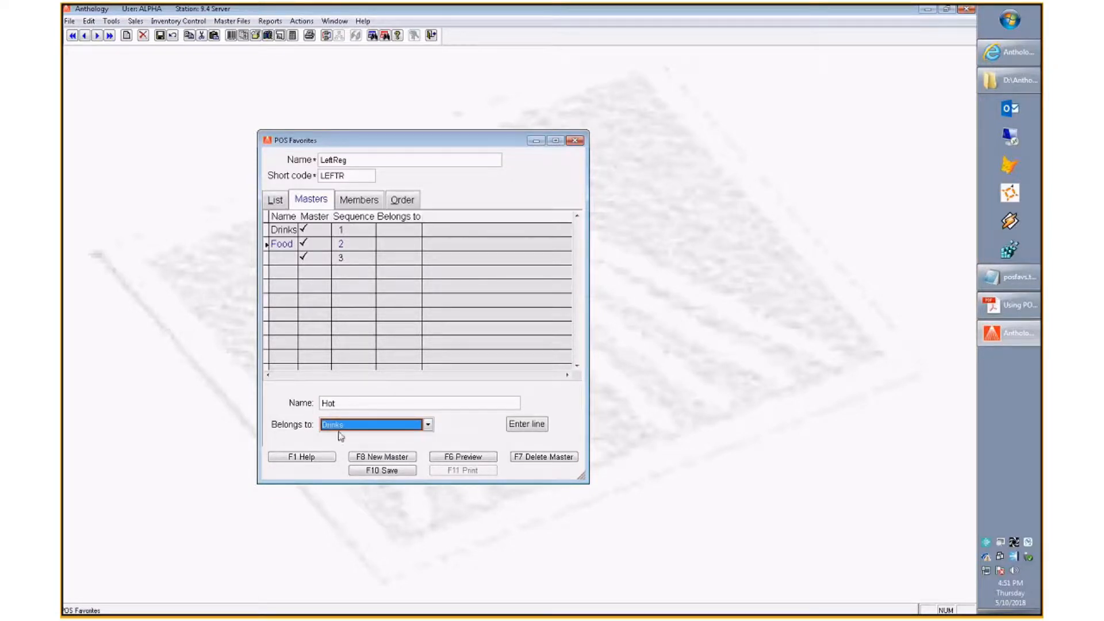
pyautogui.click(525, 425)
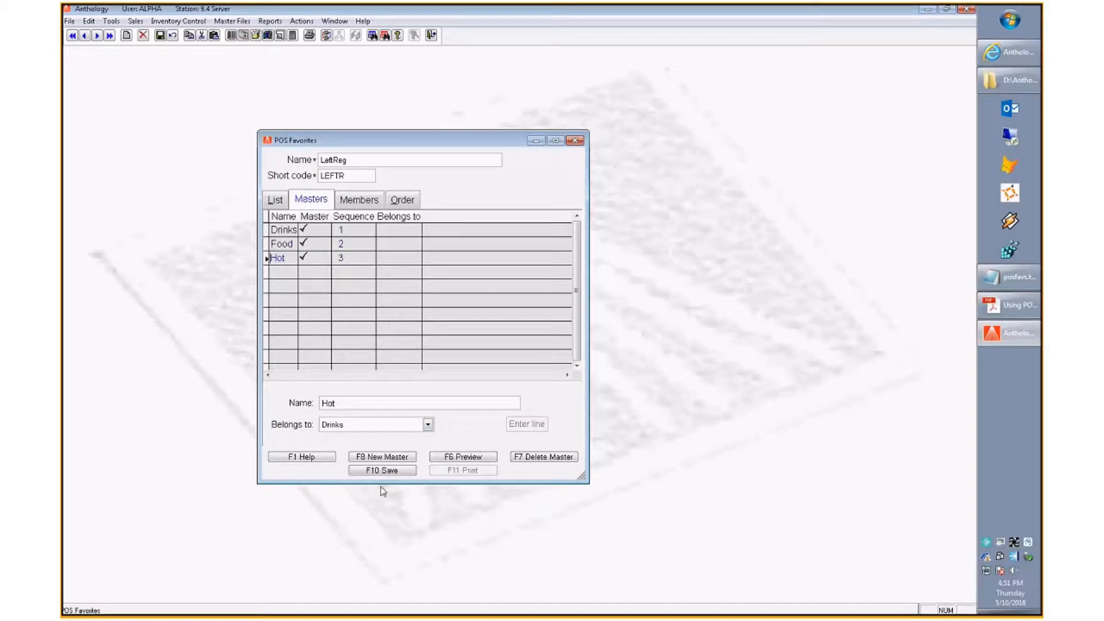
pyautogui.click(382, 470)
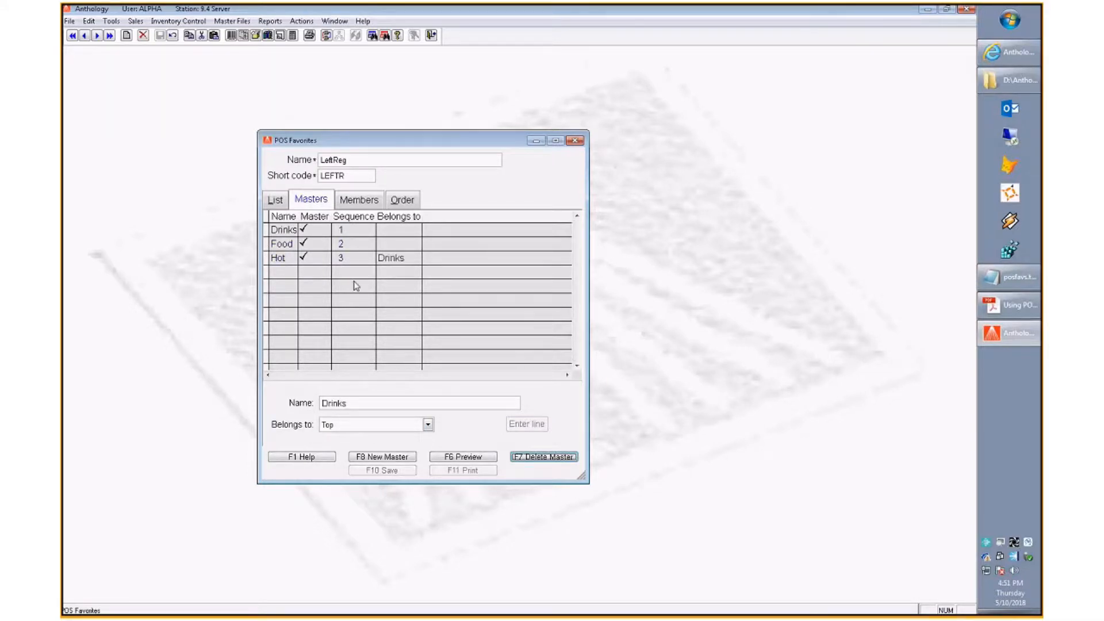
# Add a master favorite named Iced to the LeftReg set, belonging to Drinks
pyautogui.click(355, 258)
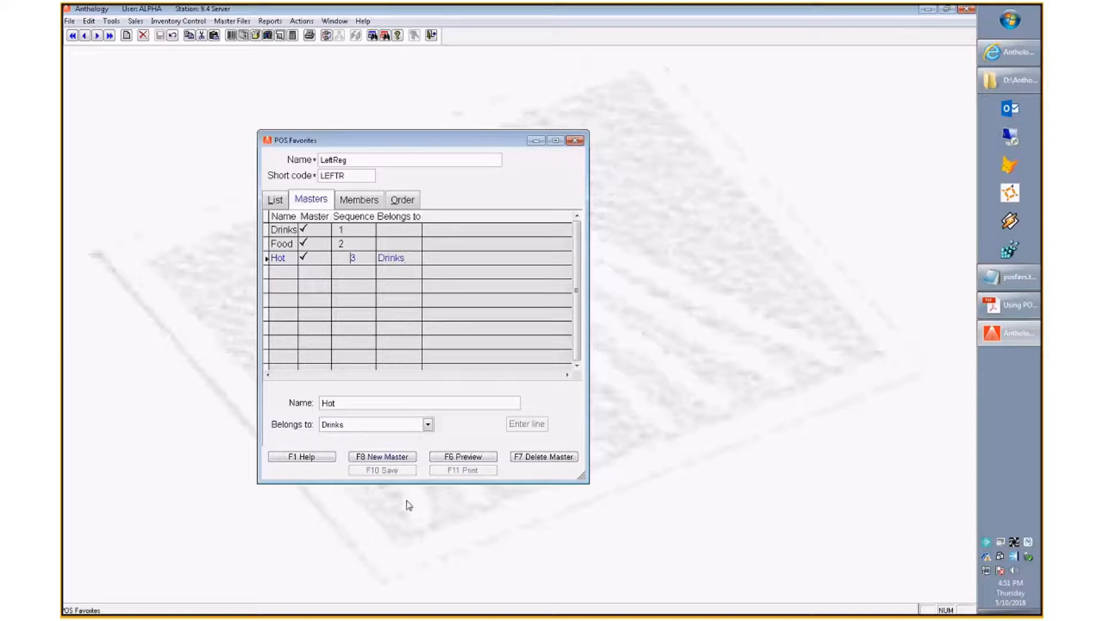
pyautogui.click(389, 460)
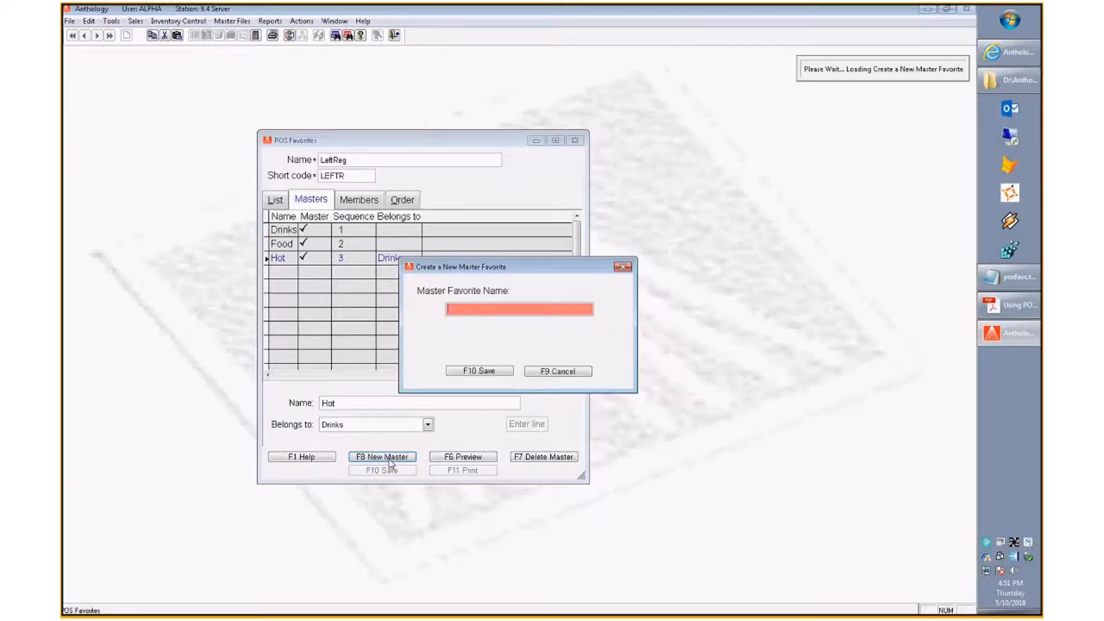
pyautogui.write('Iced')
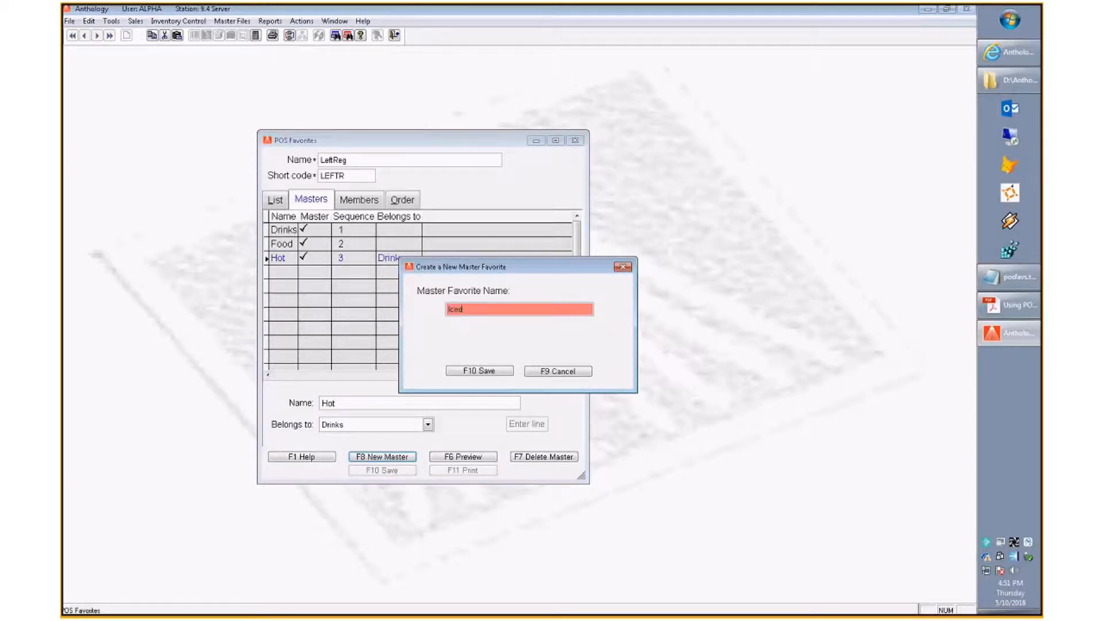
pyautogui.press('Tab')
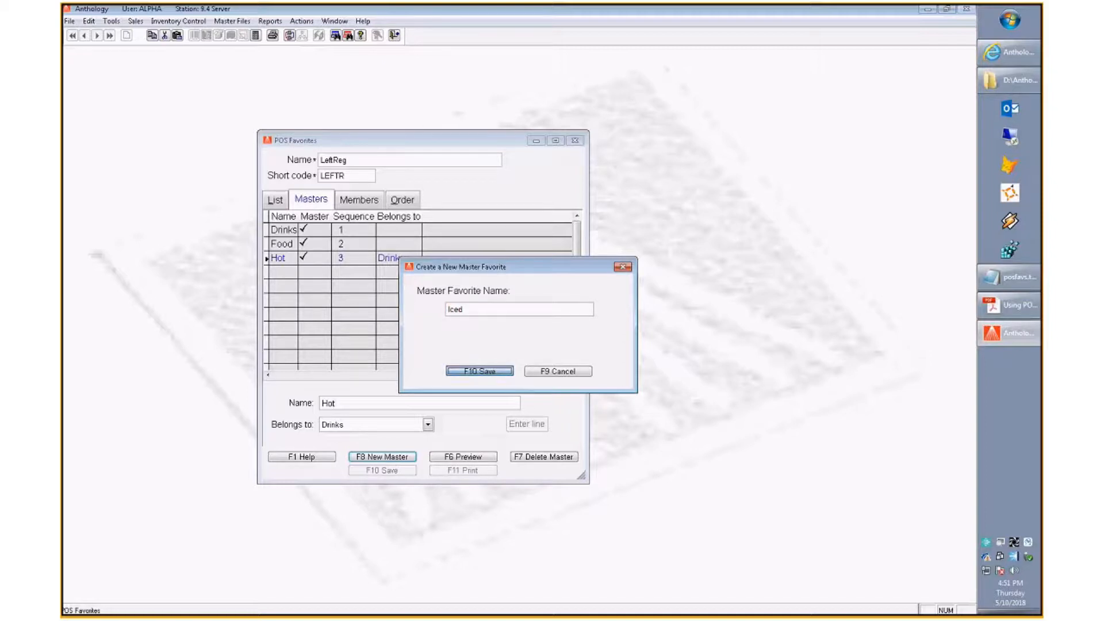
pyautogui.press('Return')
pyautogui.press('Tab')
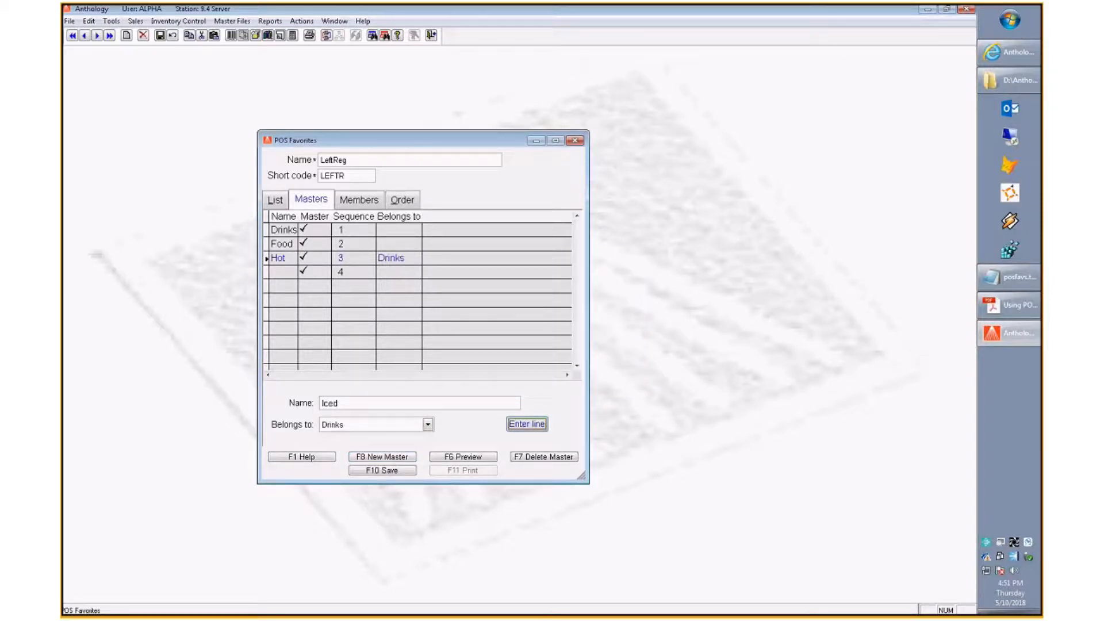
pyautogui.click(536, 426)
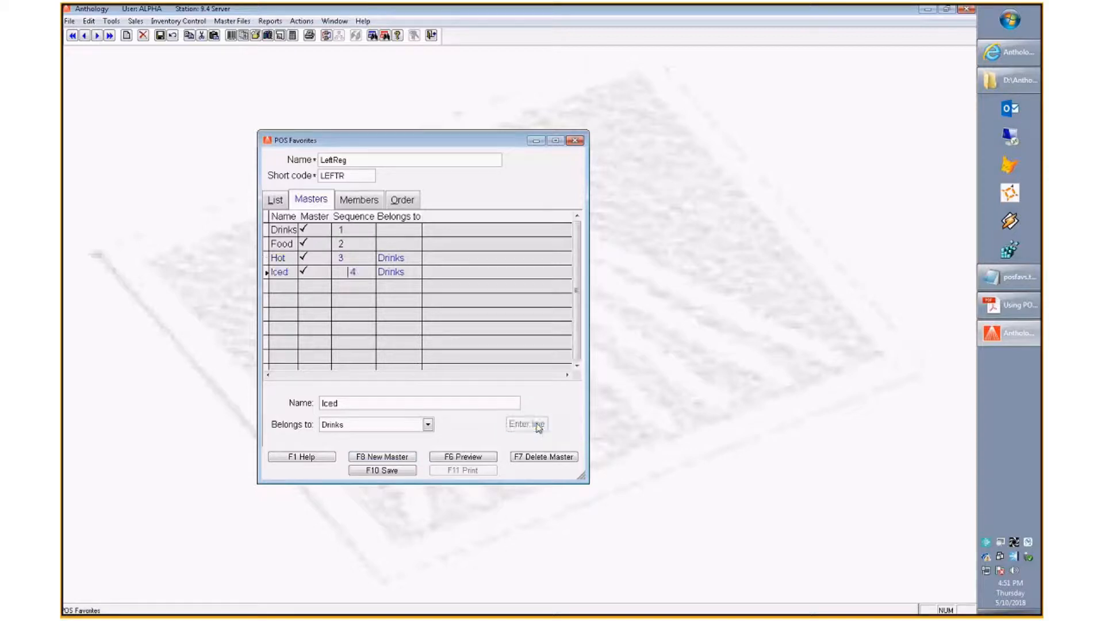
# Add a master favorite named Soup to the LeftReg set, belonging to Food
pyautogui.click(383, 457)
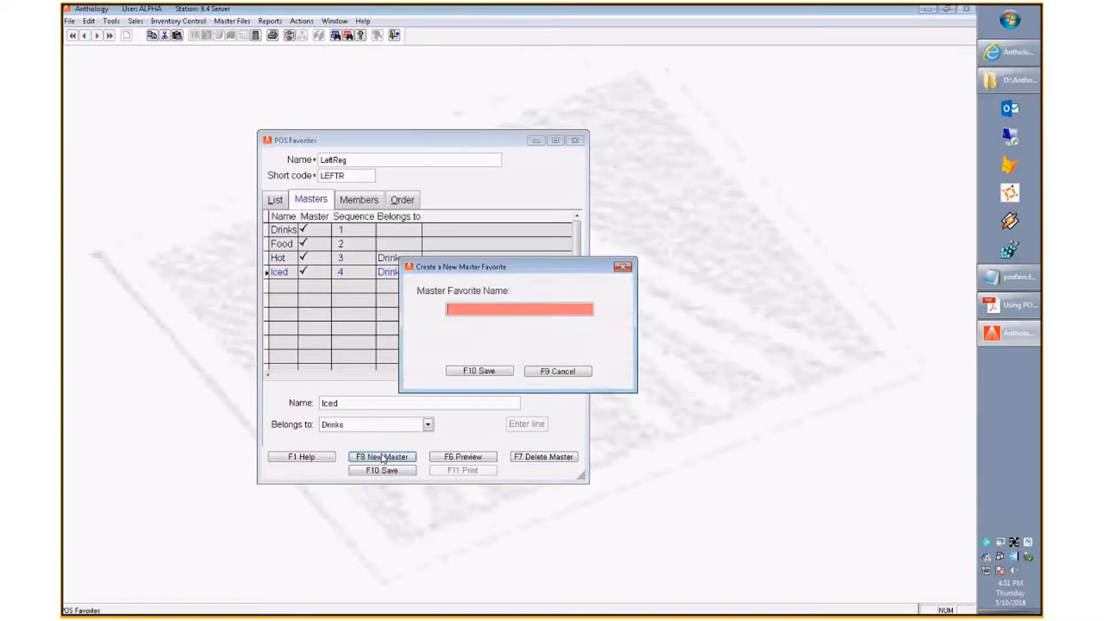
pyautogui.write('Soup')
pyautogui.click(480, 372)
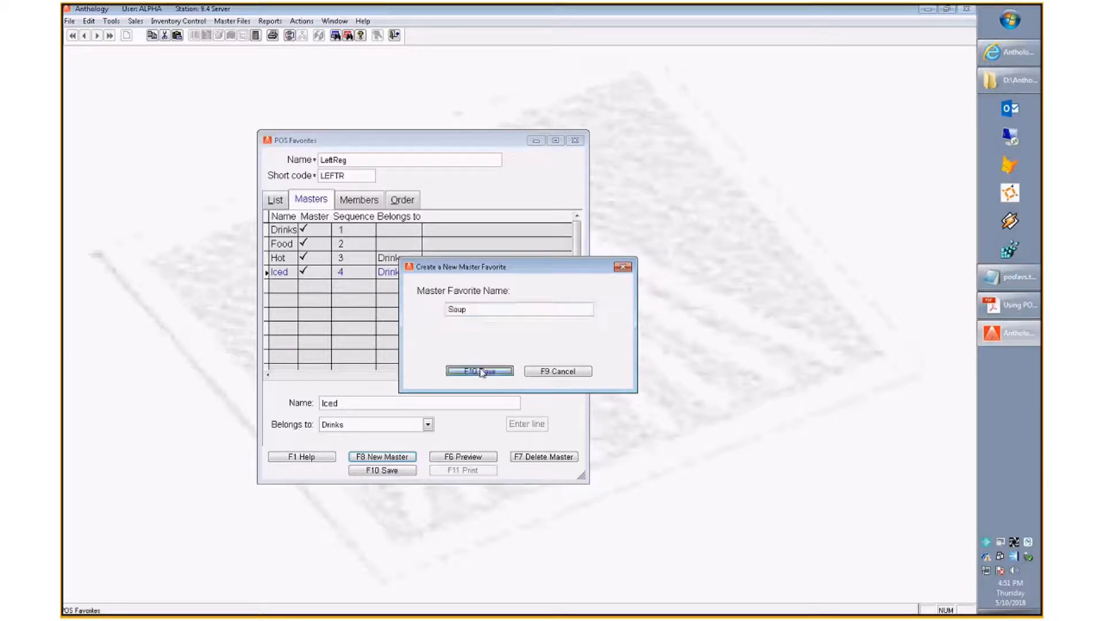
pyautogui.click(428, 424)
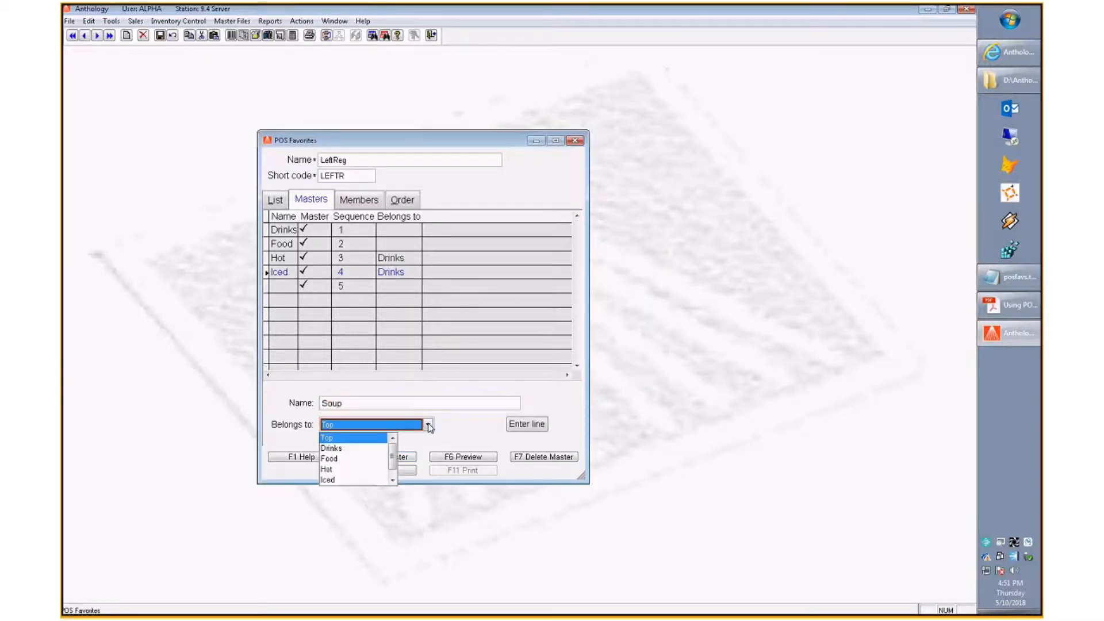
pyautogui.click(339, 460)
pyautogui.click(526, 424)
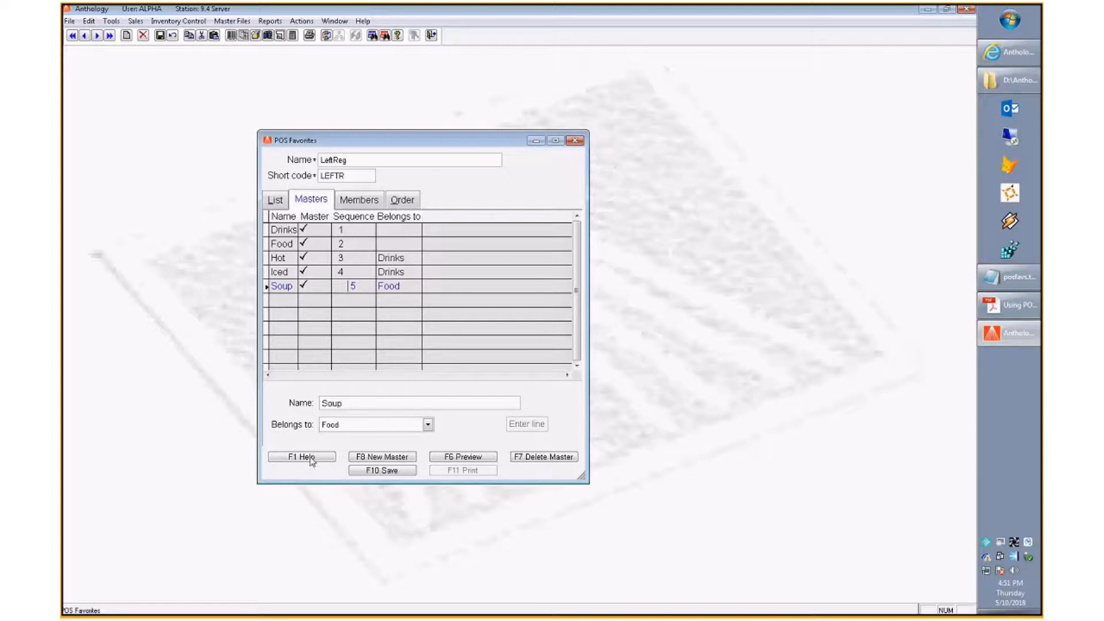
# Add a master favorite named Sandwhiches belonging to Food, and save the LeftReg set
pyautogui.click(373, 458)
pyautogui.write('San')
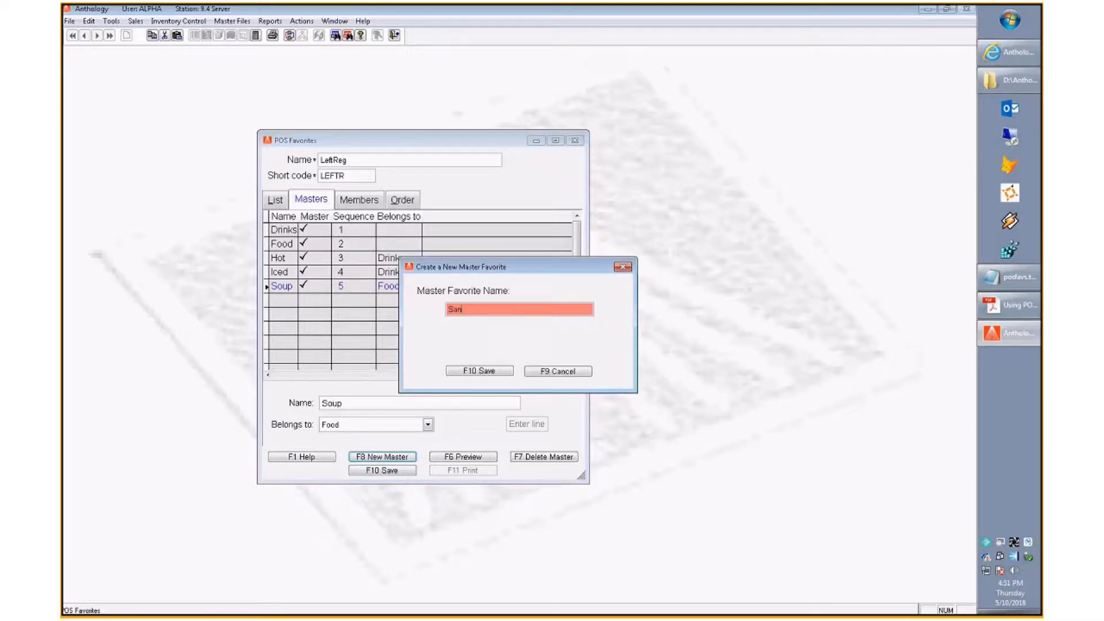
pyautogui.write('dwhiches')
pyautogui.click(492, 372)
pyautogui.click(533, 424)
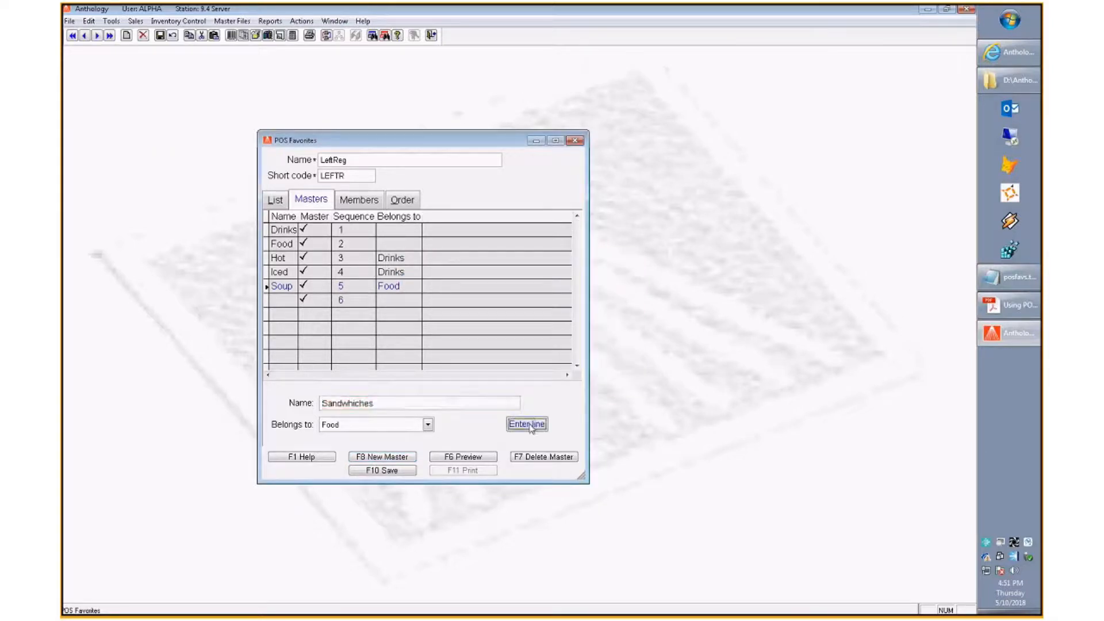
pyautogui.click(383, 470)
# Compare the masters with the cafe outline in posfavs.txt in Notepad, checking the coffee SKUs, and return to the POS Favorites form
pyautogui.click(283, 244)
pyautogui.click(314, 288)
pyautogui.click(1009, 276)
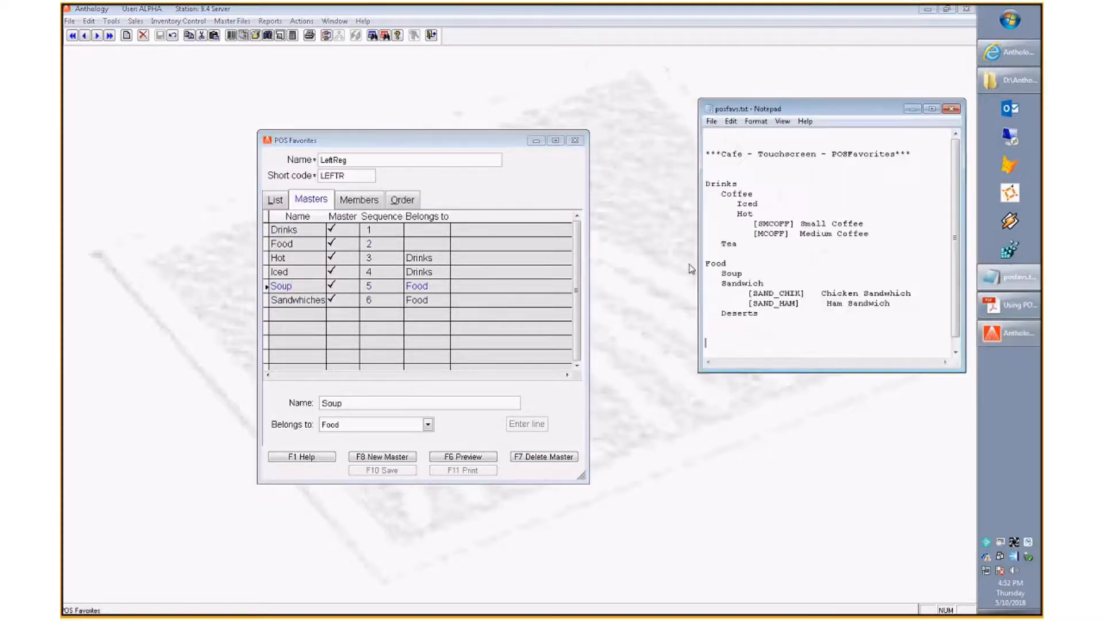
pyautogui.moveTo(877, 234); pyautogui.dragTo(749, 224)
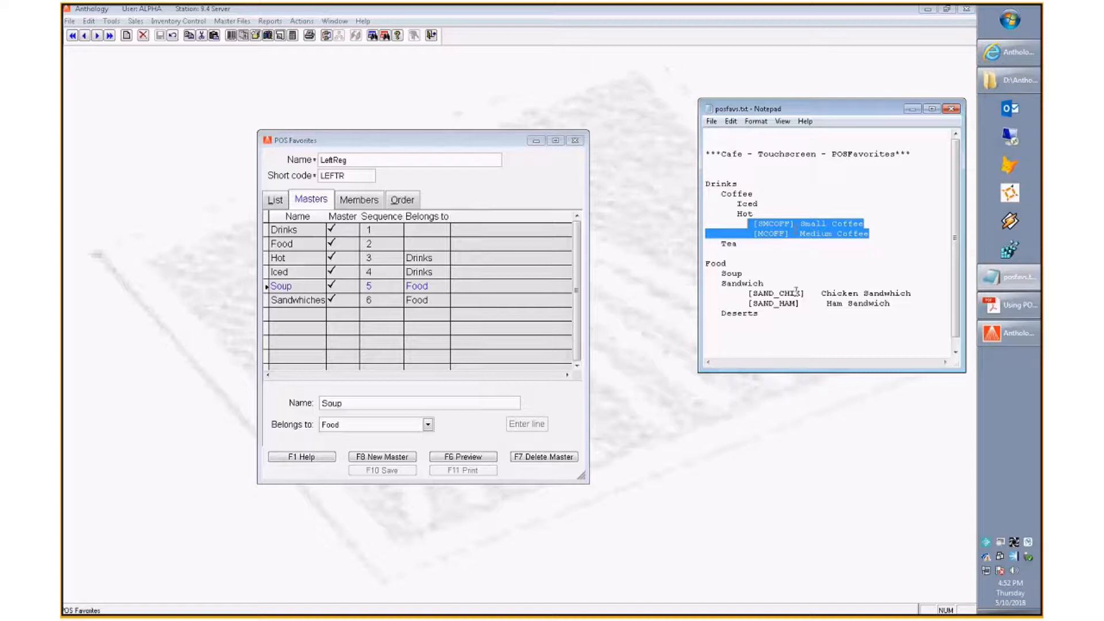
pyautogui.click(469, 210)
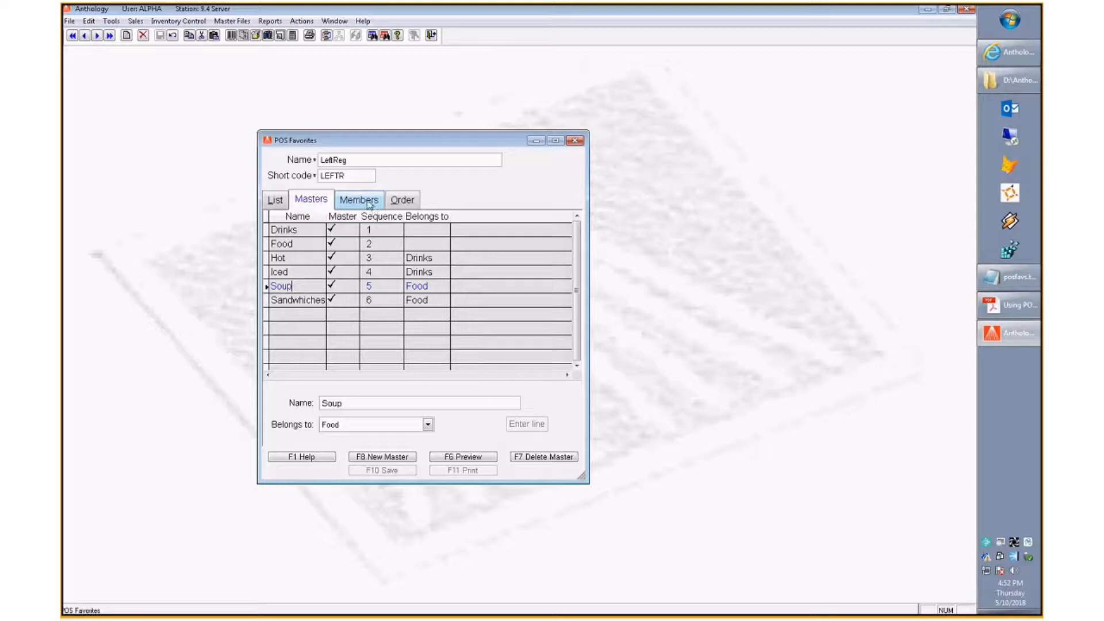
# Add the Chicken Sandwich item, SKU SAND_CHIK, as a member of the Sandwhiches master
pyautogui.click(361, 200)
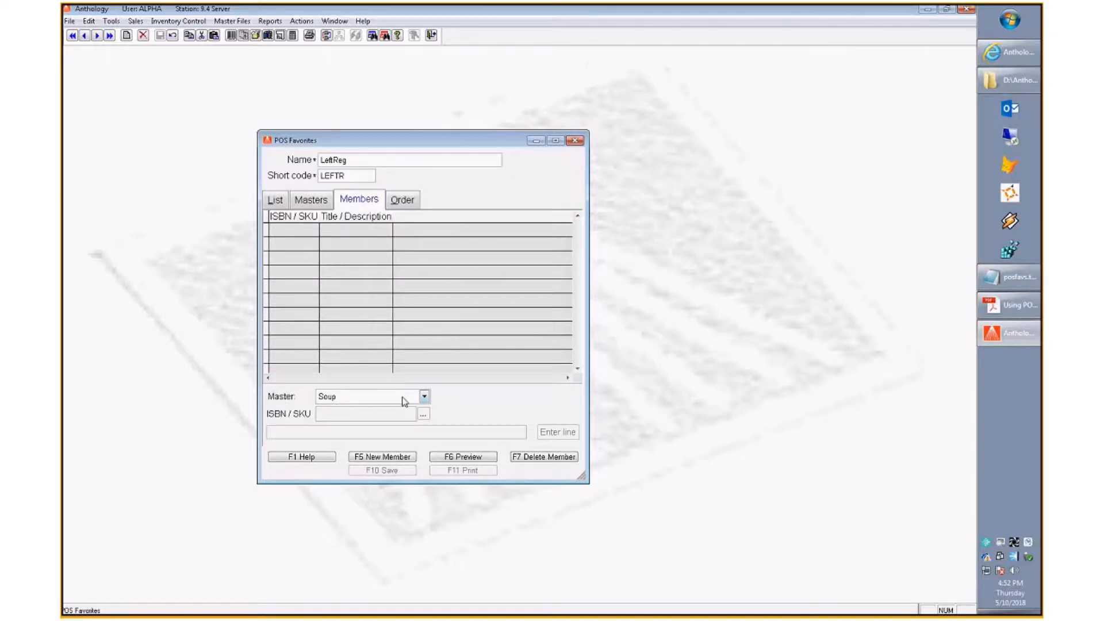
pyautogui.click(425, 397)
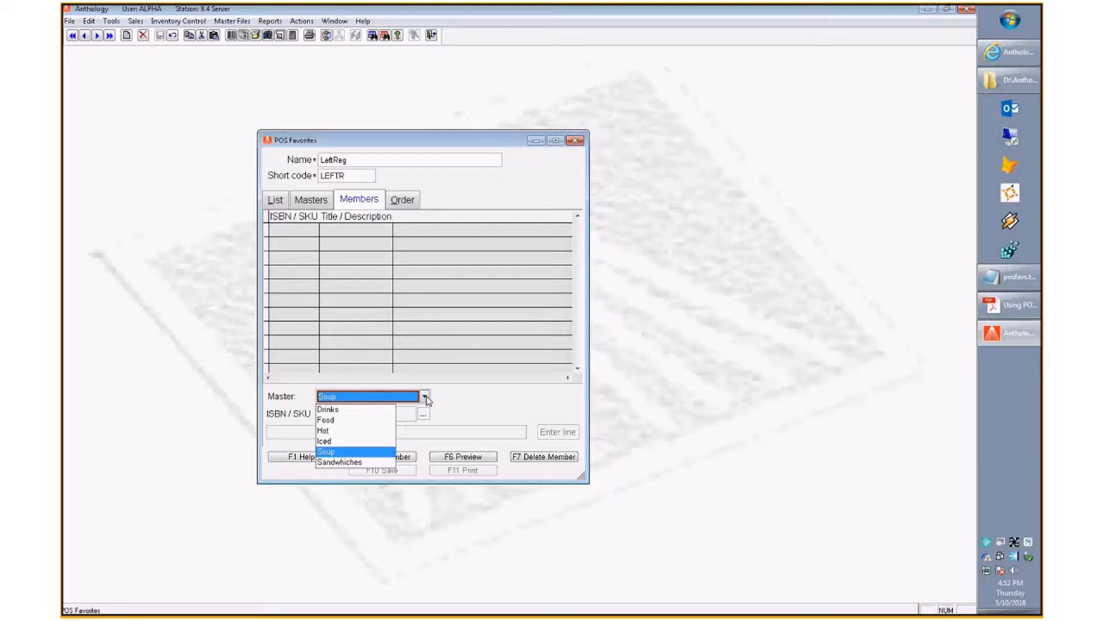
pyautogui.click(355, 463)
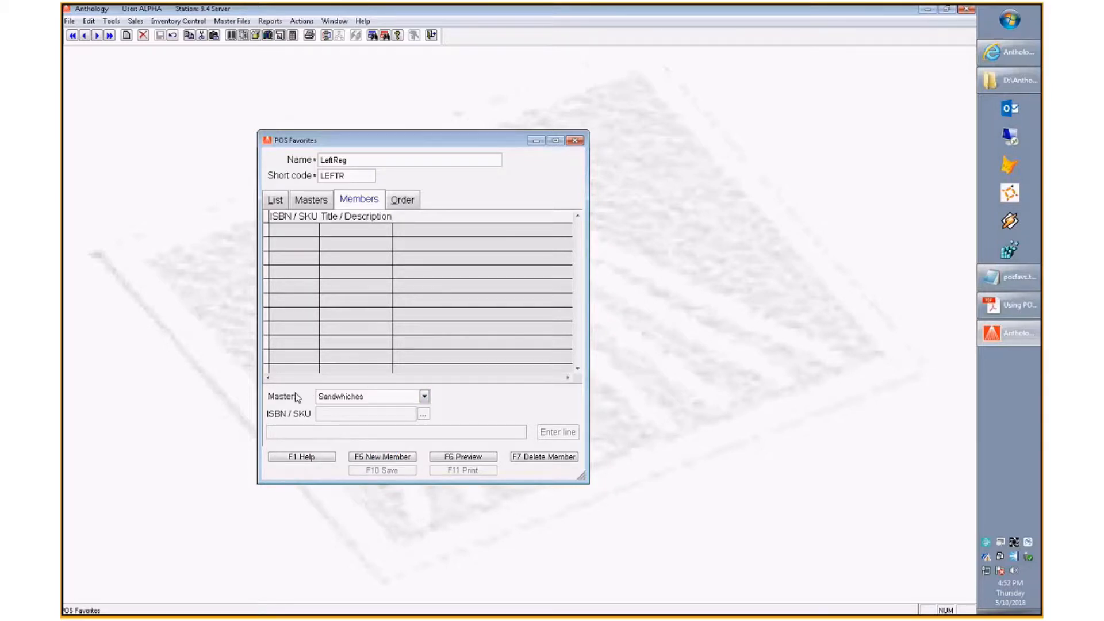
pyautogui.click(383, 457)
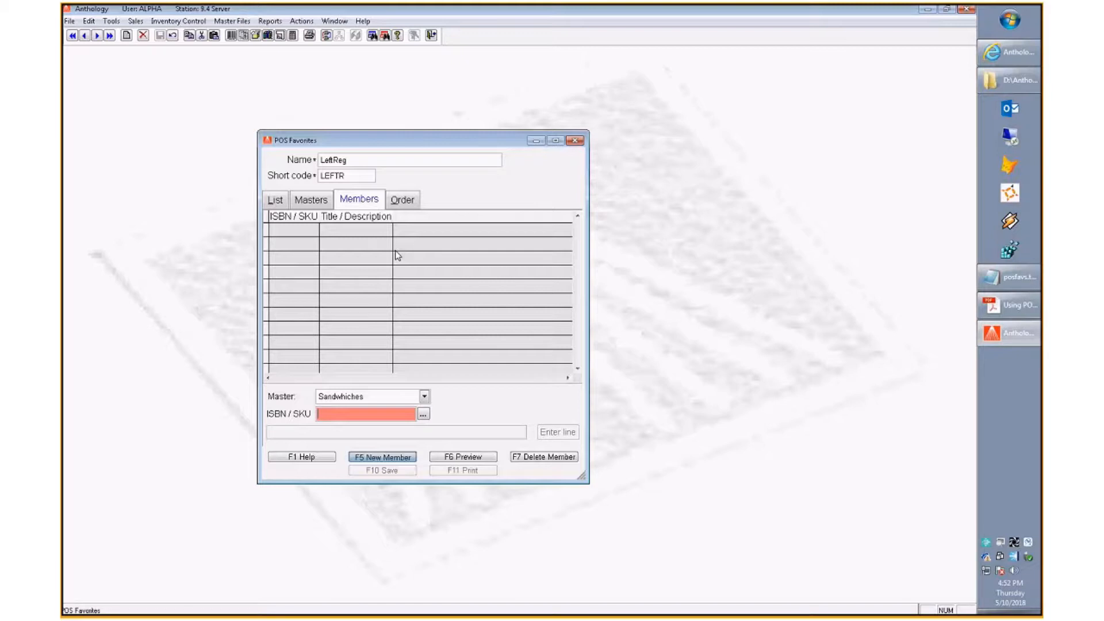
pyautogui.write('sand_d')
pyautogui.write('hik')
pyautogui.press('Return')
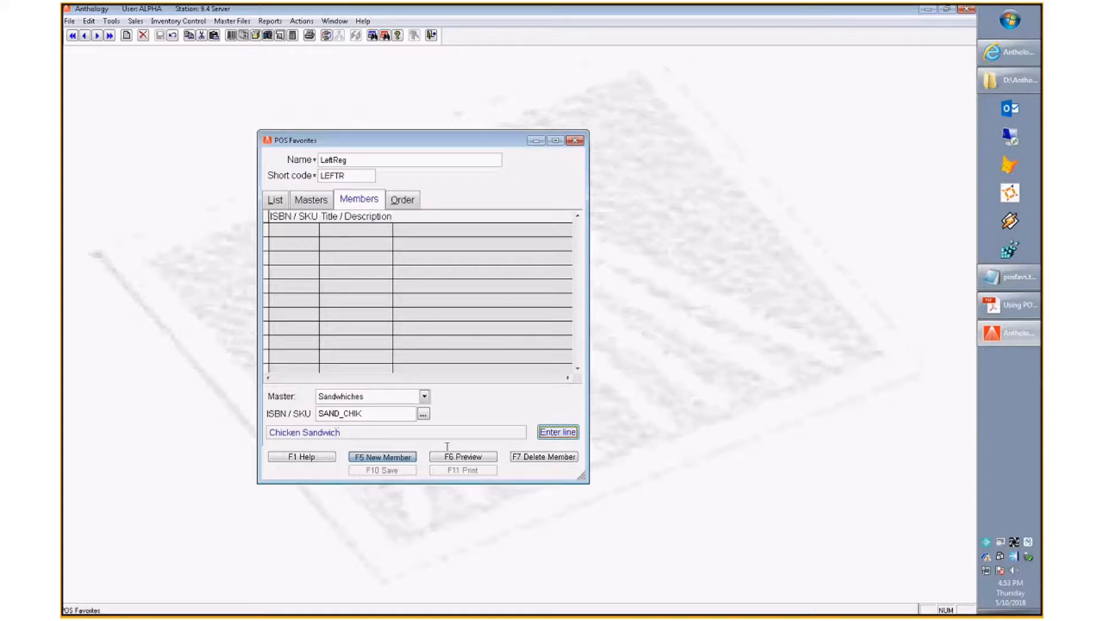
pyautogui.click(562, 437)
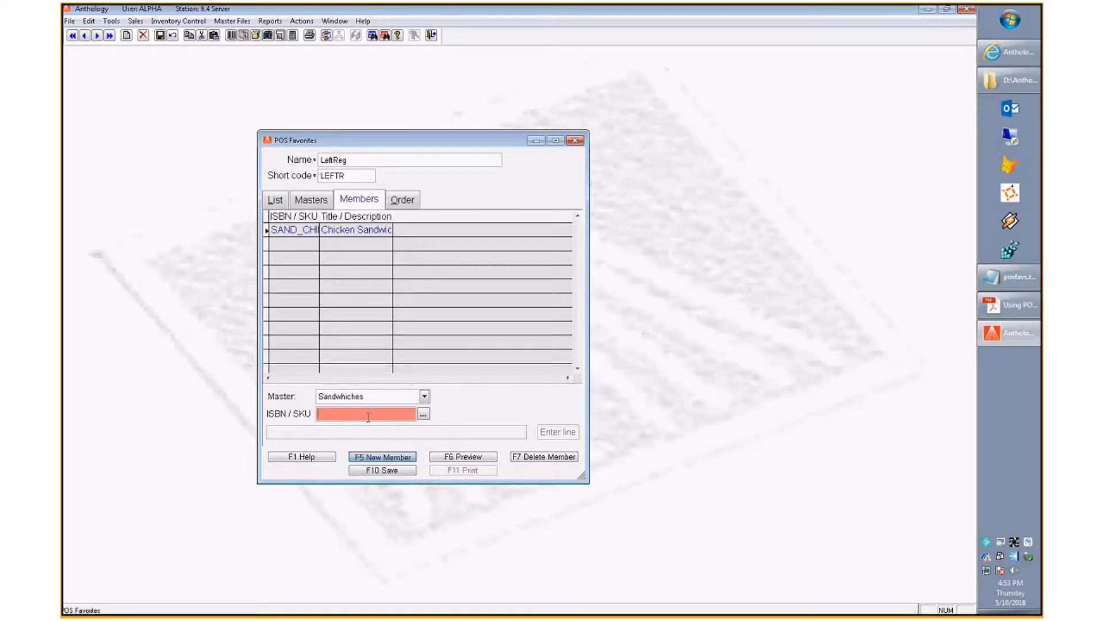
# Add the Ham Sandwich item, SKU SAND_HAM, to the Sandwhiches master and save the set
pyautogui.write('sand_ham')
pyautogui.press('Tab')
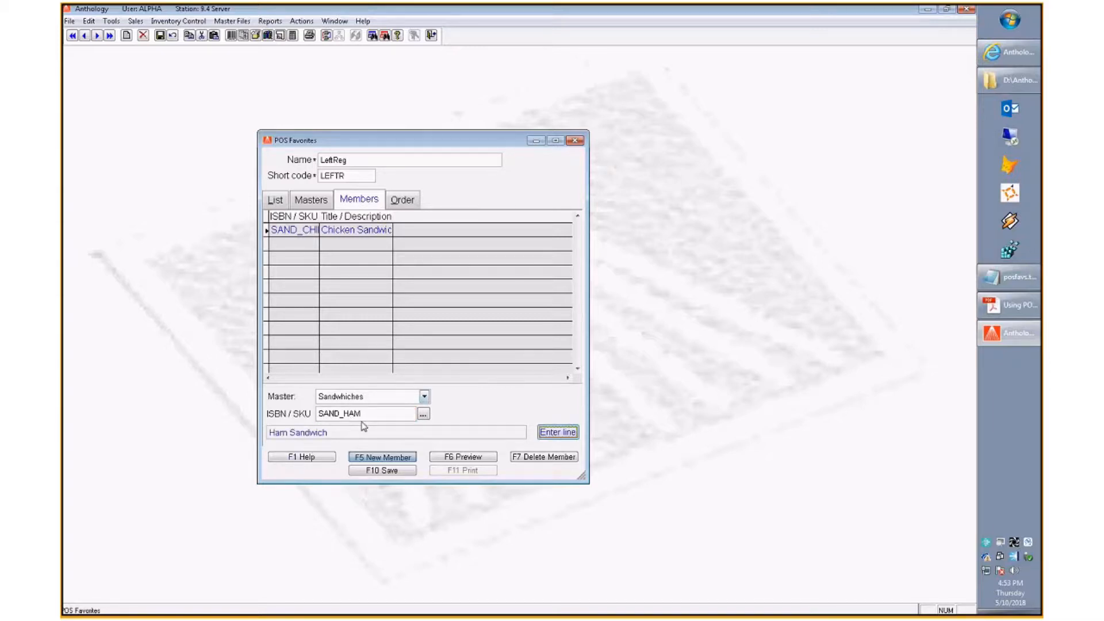
pyautogui.click(571, 432)
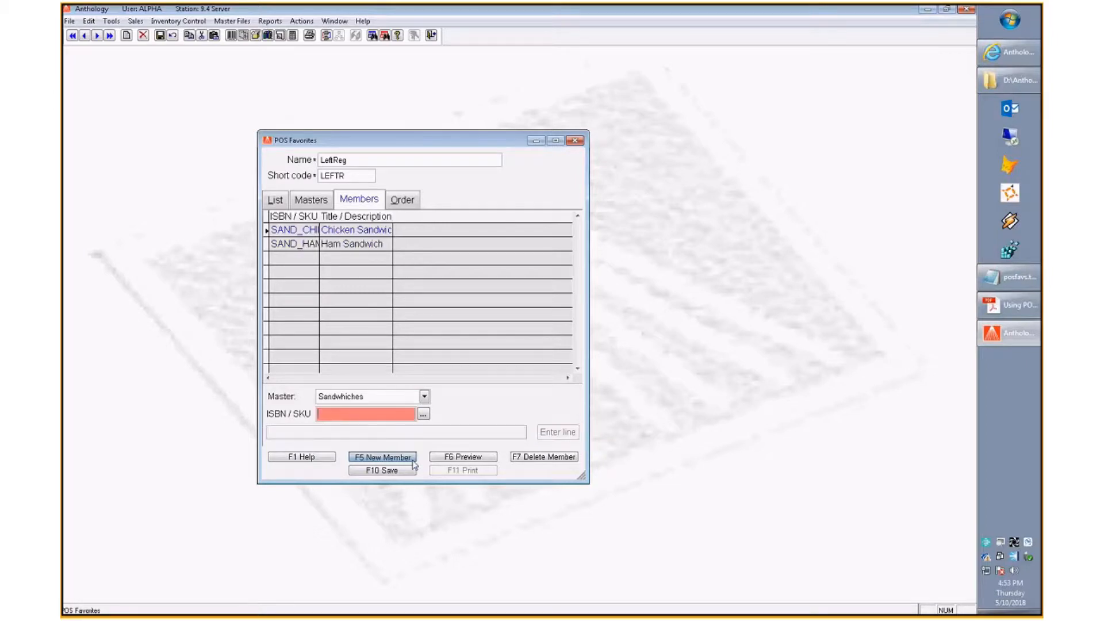
pyautogui.click(387, 470)
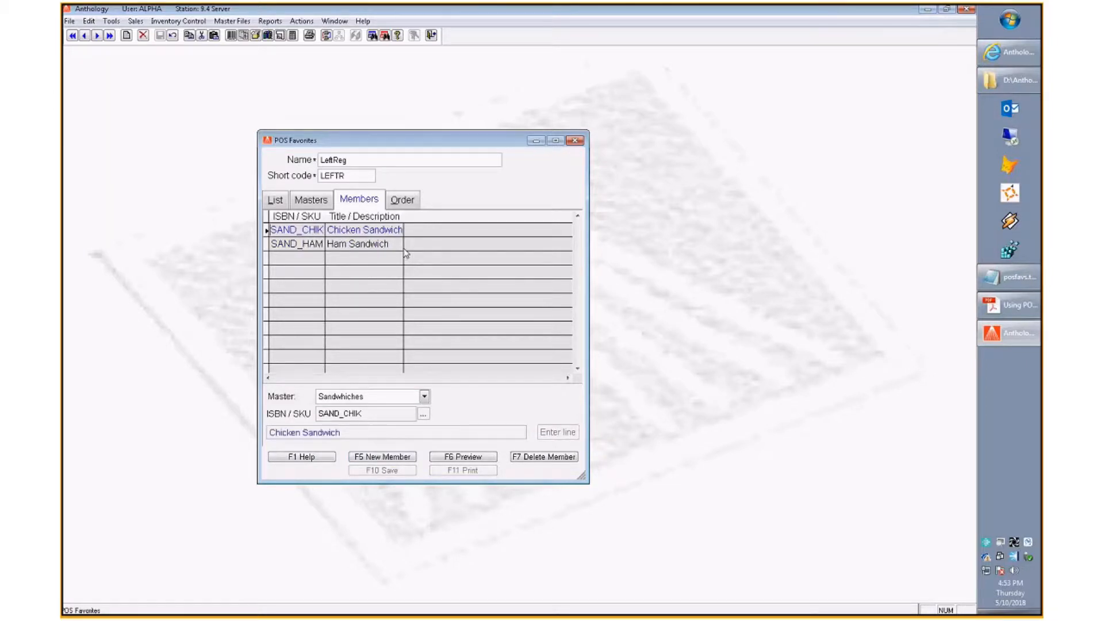
# Select the Hot master and add the Small Coffee item, SKU SCOFF, as its member
pyautogui.click(310, 199)
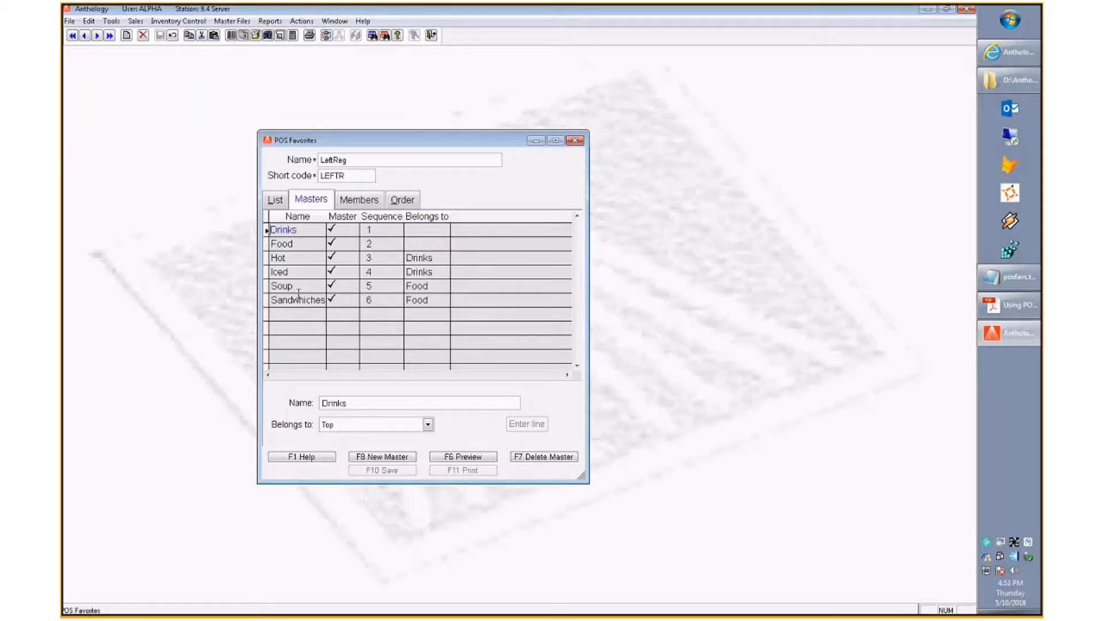
pyautogui.click(296, 257)
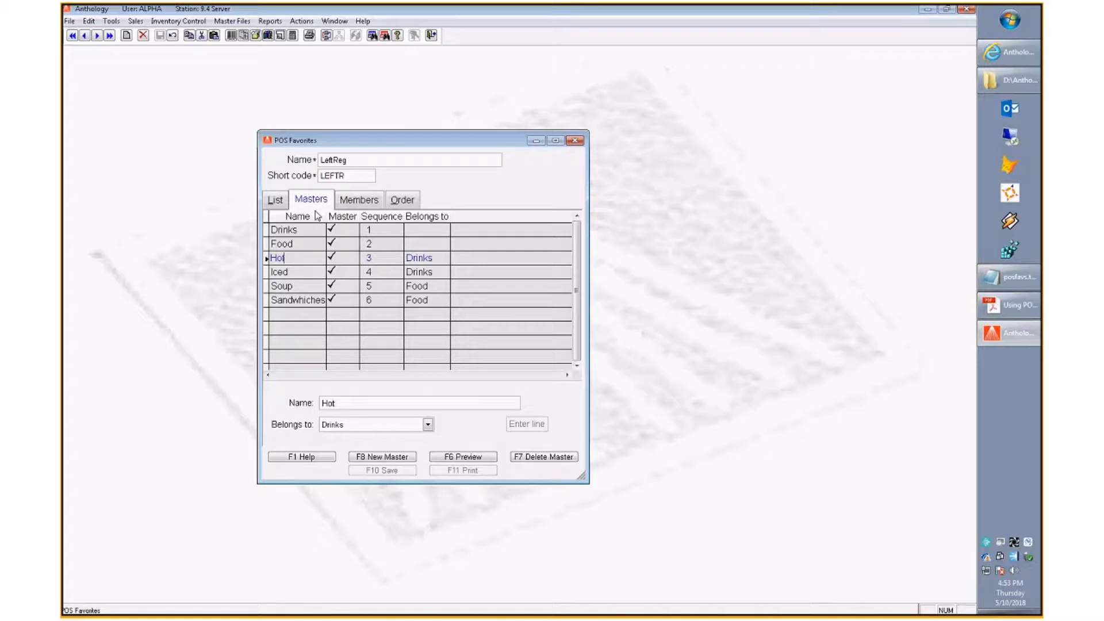
pyautogui.click(356, 199)
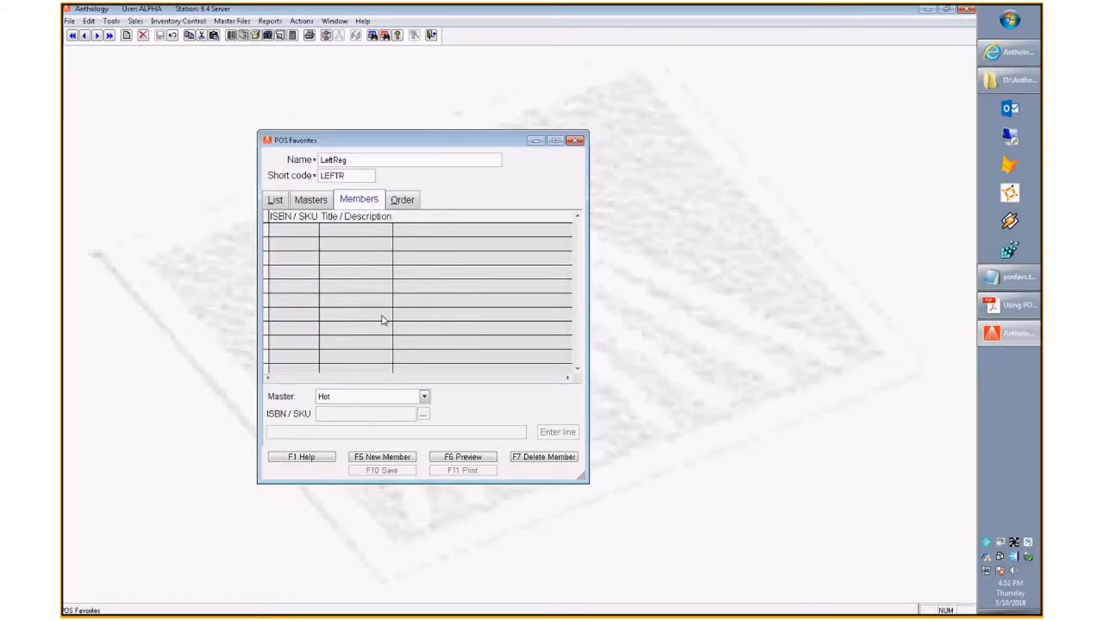
pyautogui.click(424, 397)
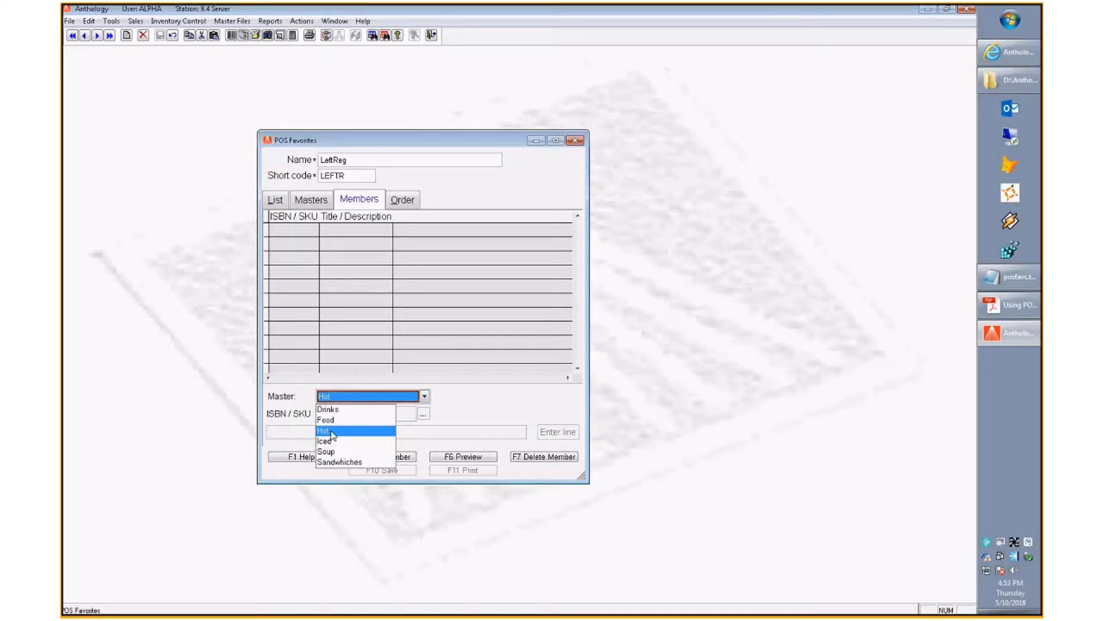
pyautogui.click(331, 435)
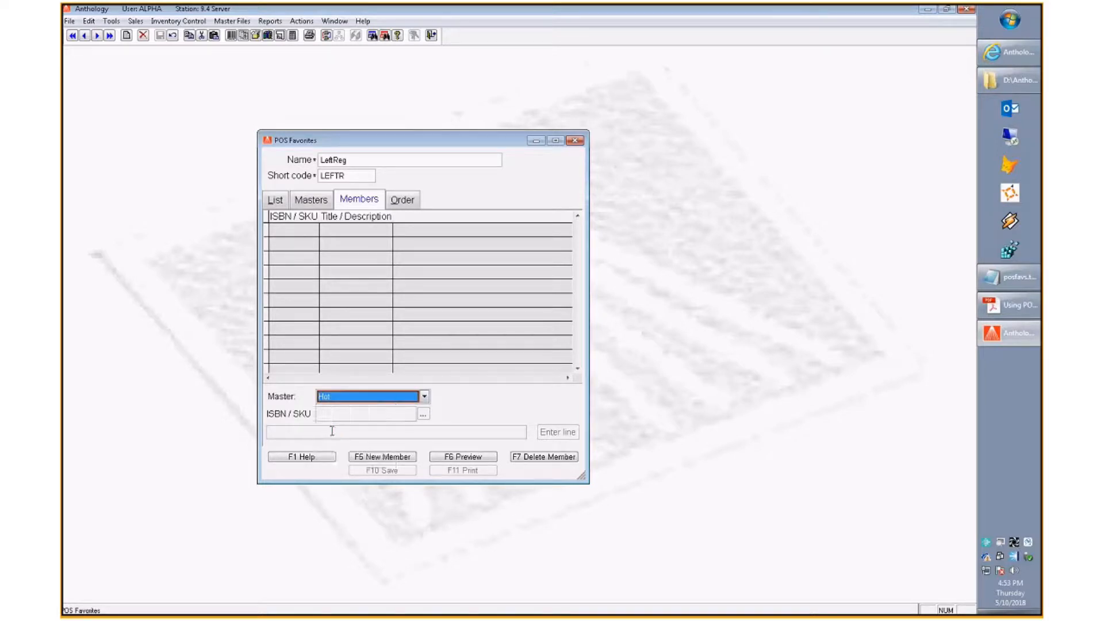
pyautogui.click(375, 458)
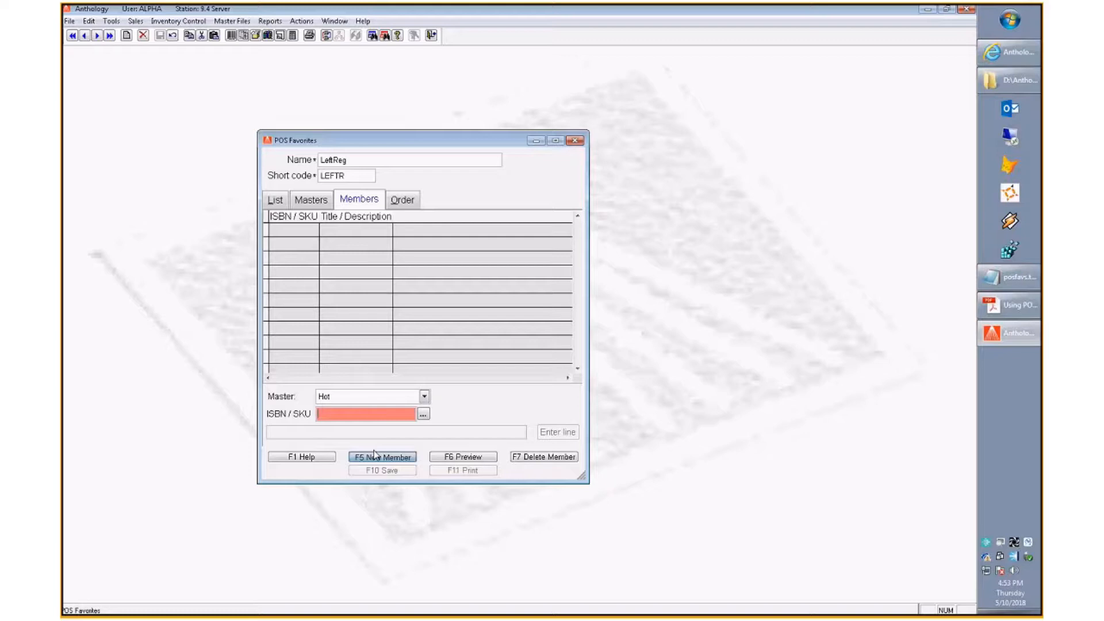
pyautogui.write('sco')
pyautogui.write('l')
pyautogui.press('Tab')
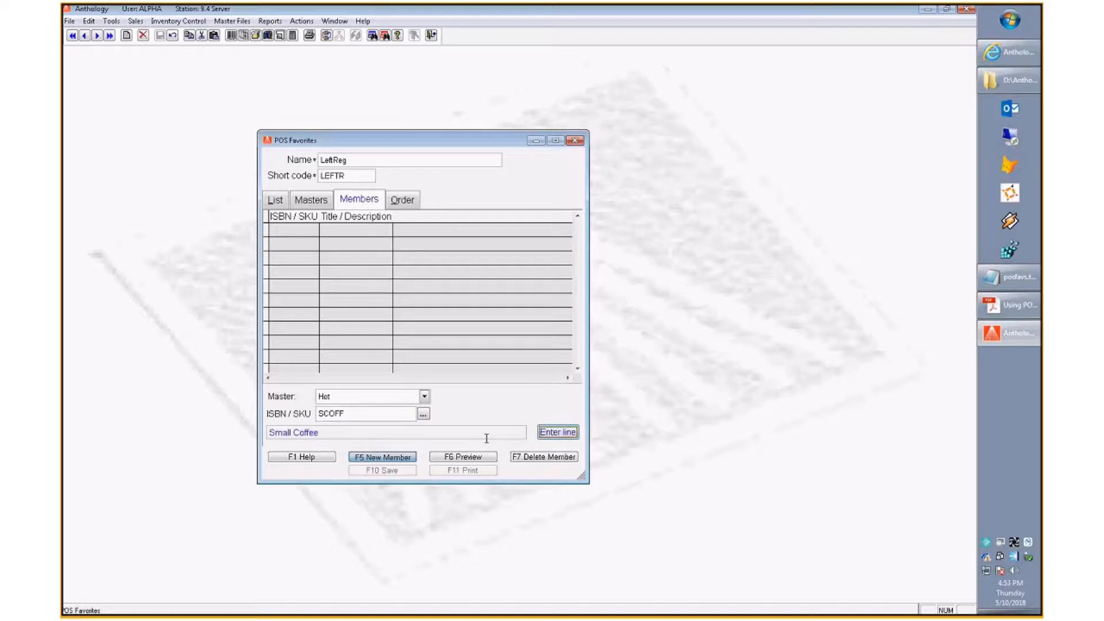
pyautogui.click(566, 433)
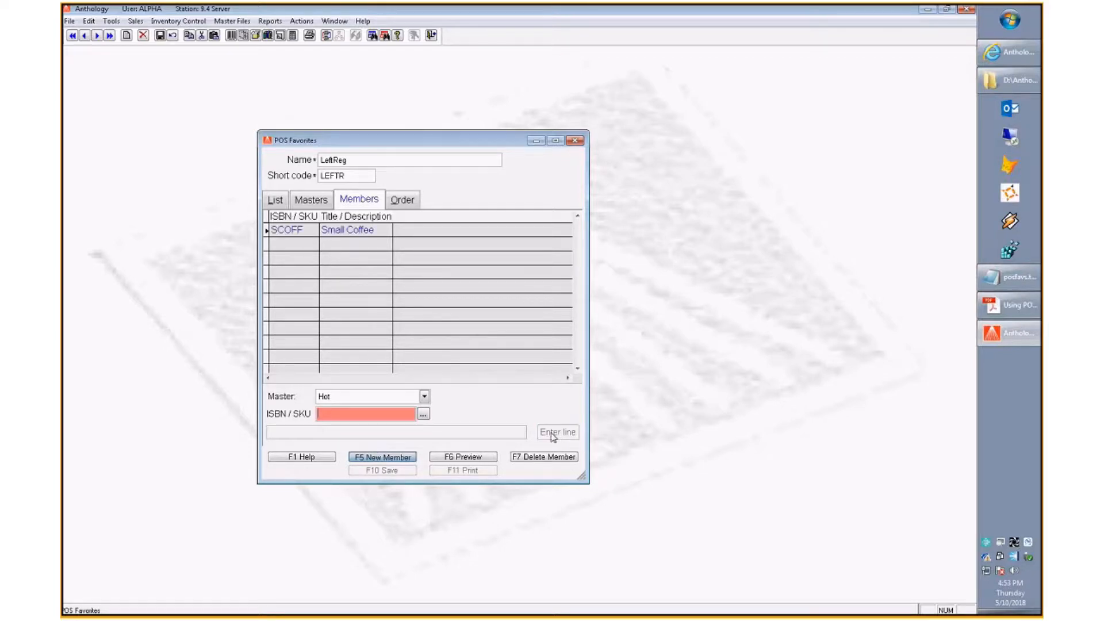
# Try to add the Medium Coffee item, SKU MCOFF, as a member of the Hot master
pyautogui.write('mld')
pyautogui.press('BackSpace')
pyautogui.press('BackSpace')
pyautogui.write('coff')
pyautogui.press('Tab')
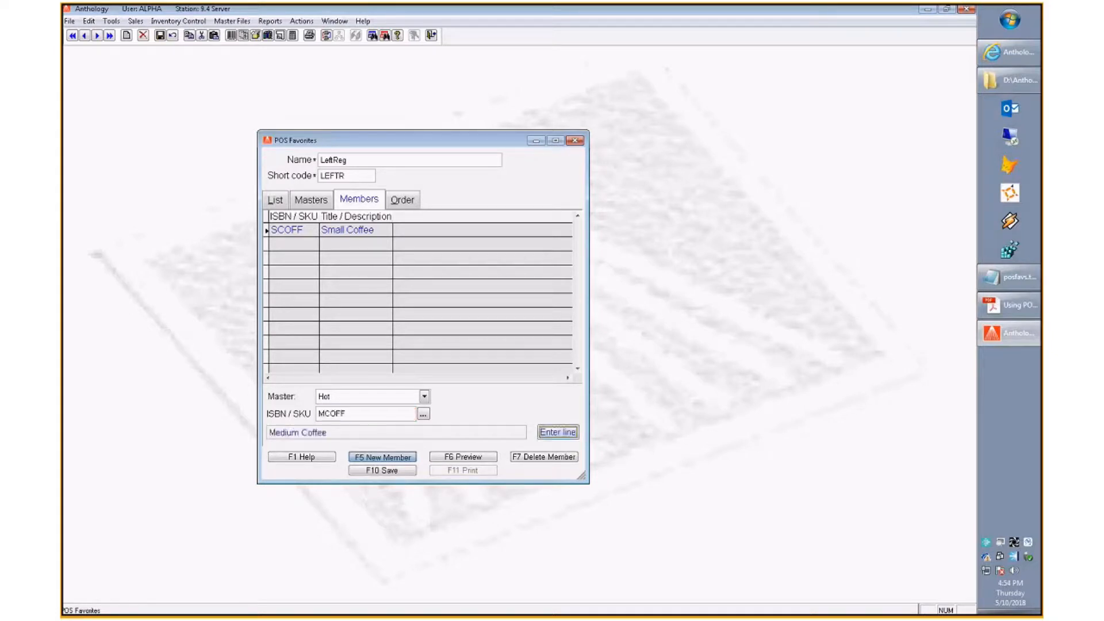
pyautogui.click(557, 432)
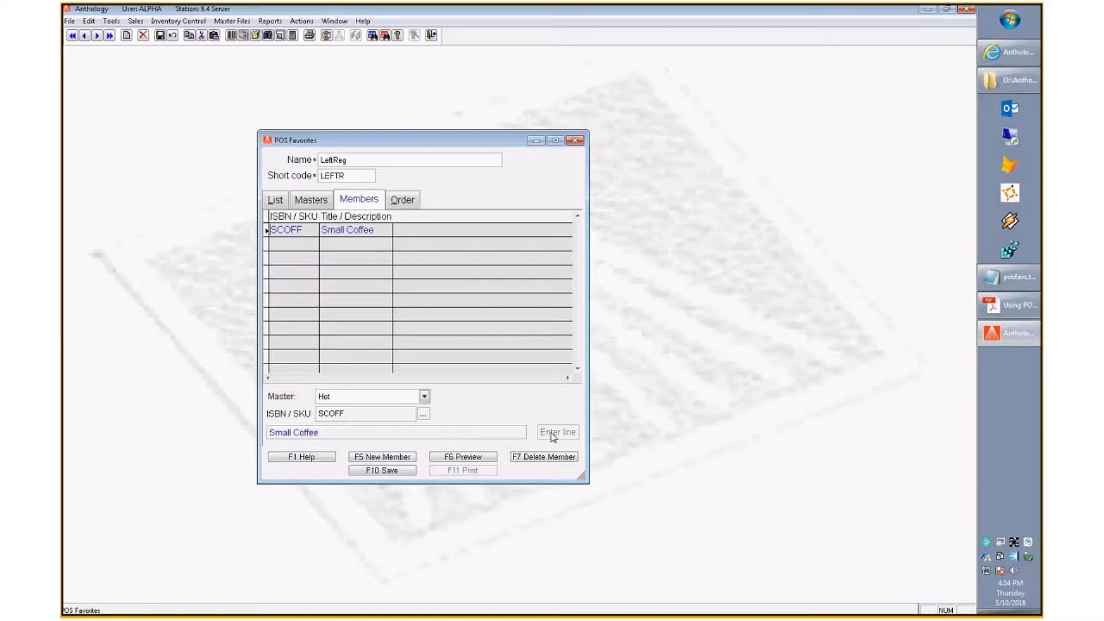
# Add the Medium Coffee item, SKU MCOFF, as a new member of the Hot master
pyautogui.click(391, 461)
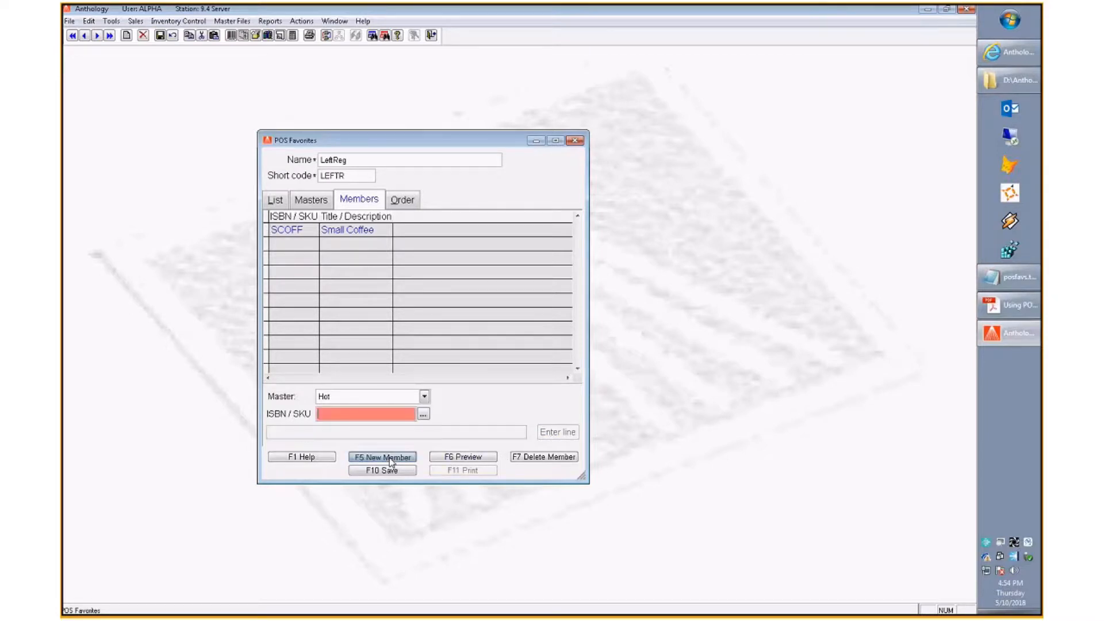
pyautogui.write('mcd')
pyautogui.write('ff')
pyautogui.press('Tab')
pyautogui.click(555, 432)
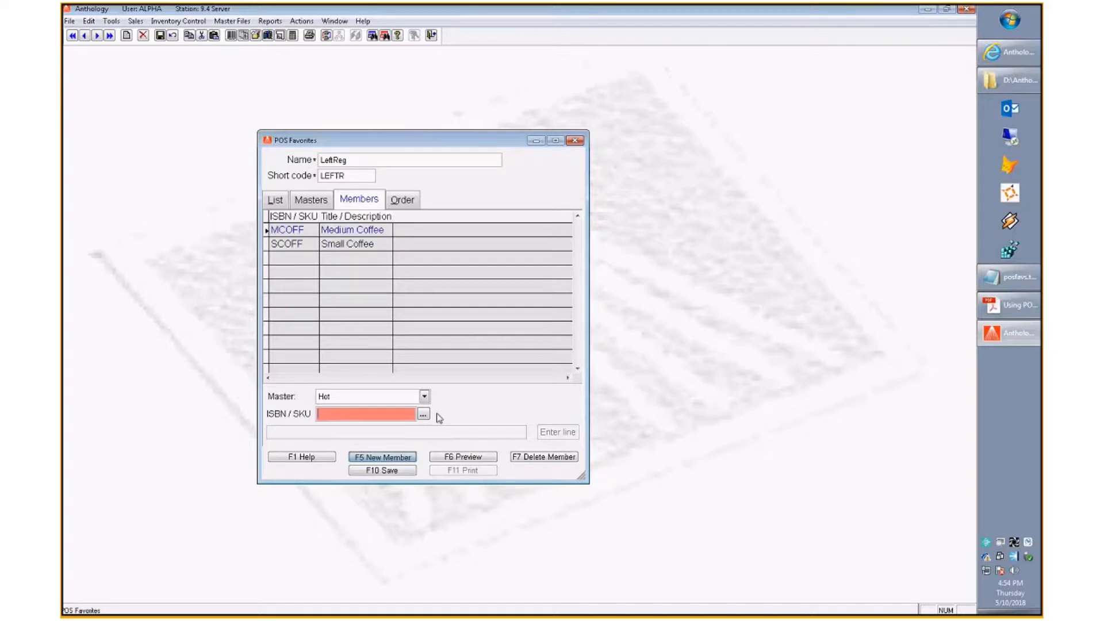
# Add the Large Coffee item, SKU LCOFF, as a member of the Hot master
pyautogui.write('Icaoff')
pyautogui.press('Tab')
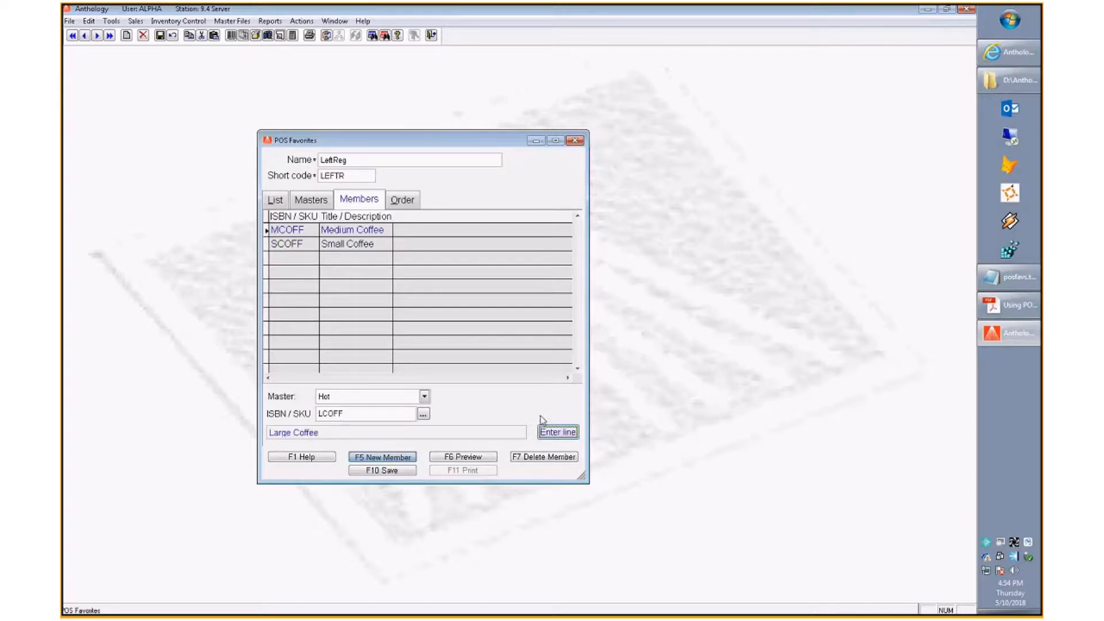
pyautogui.click(549, 435)
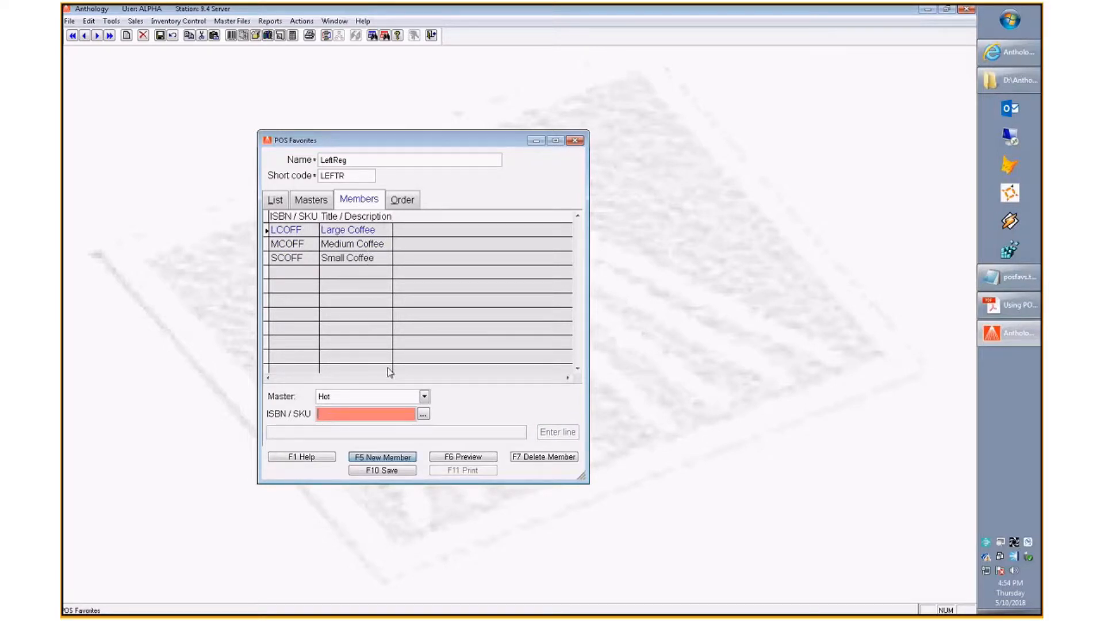
# Look up COFFEE in the inventory, add Ameicano Coffee (RedEye), SKU ACOFF, to the Hot master and save the set
pyautogui.click(424, 414)
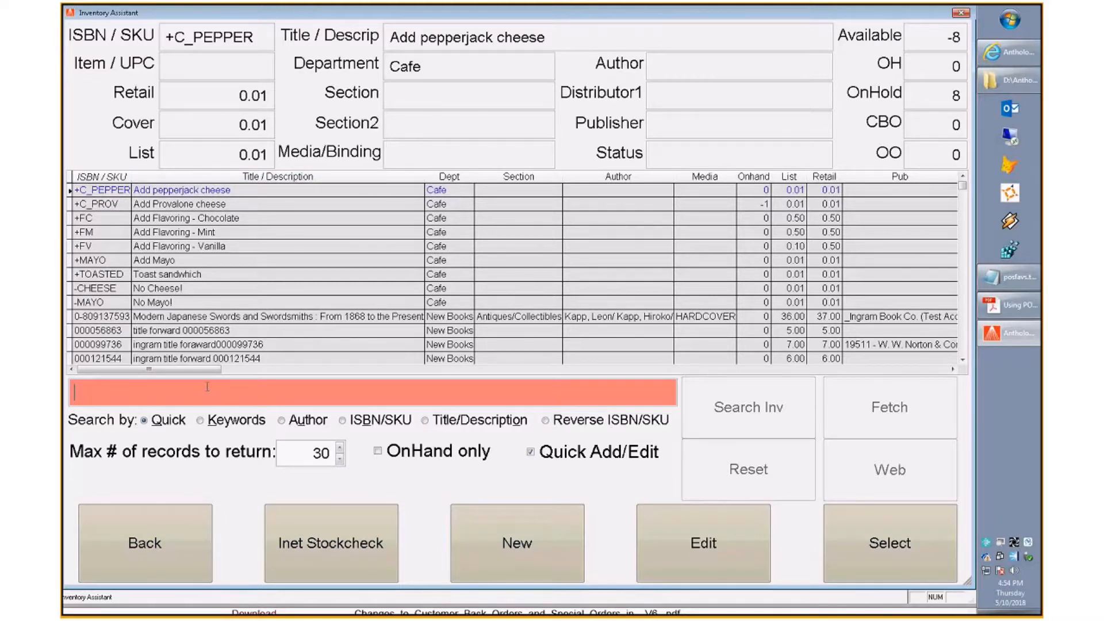
pyautogui.write('COFFEE')
pyautogui.press('Return')
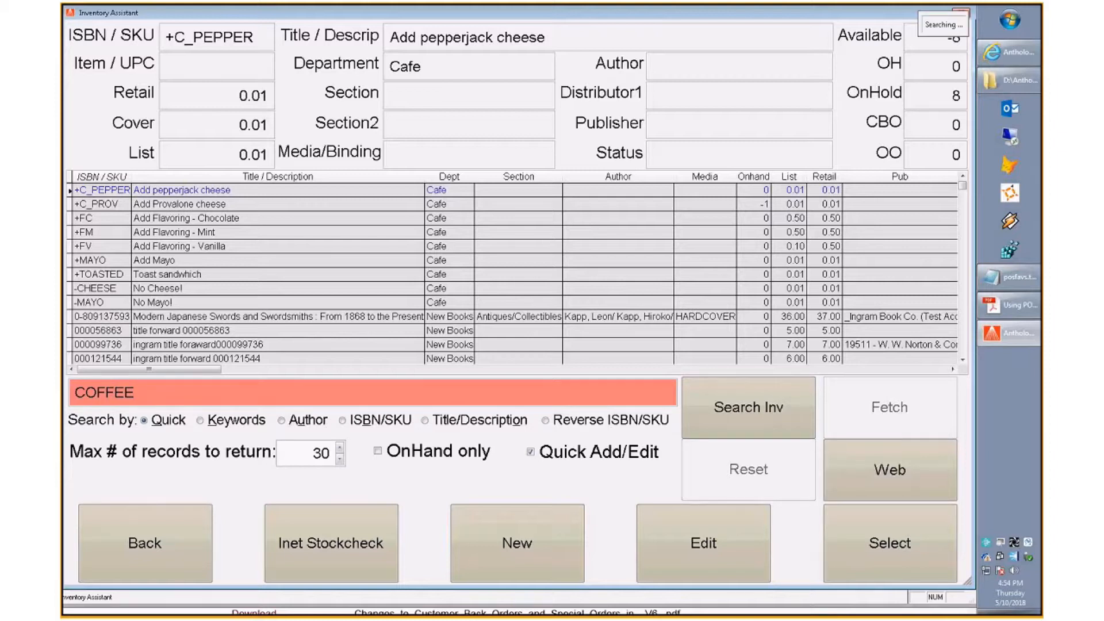
pyautogui.press('Down')
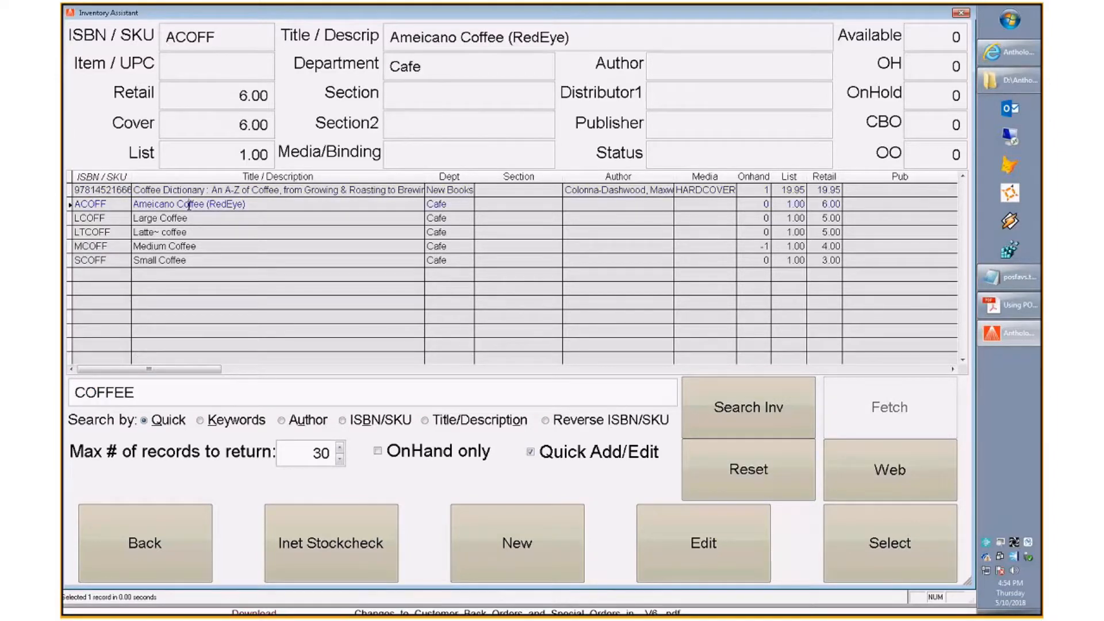
pyautogui.click(914, 556)
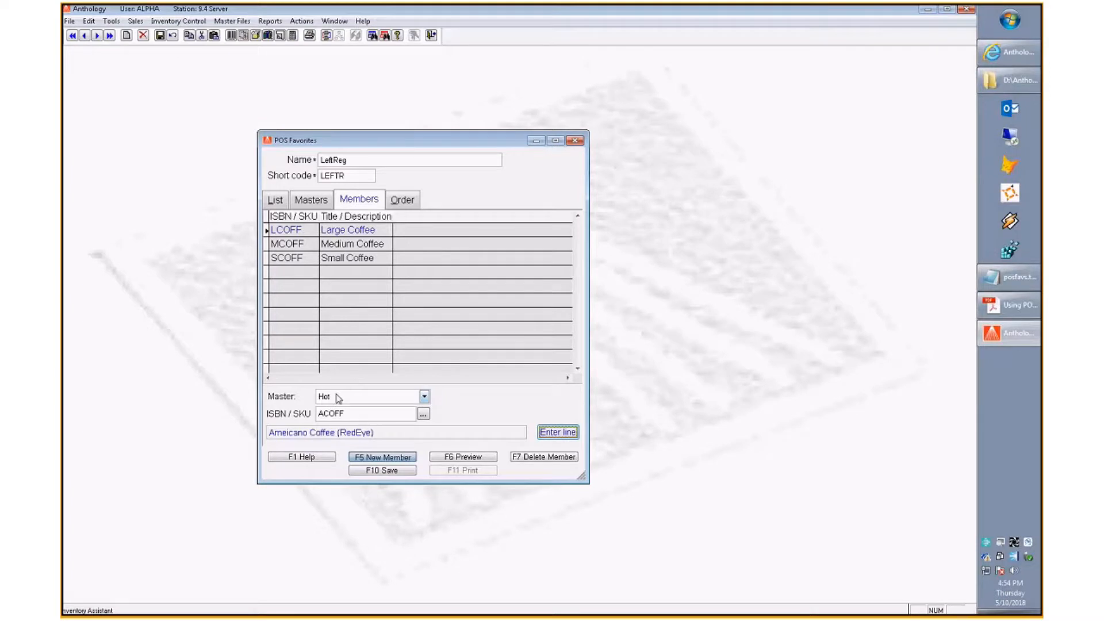
pyautogui.click(559, 434)
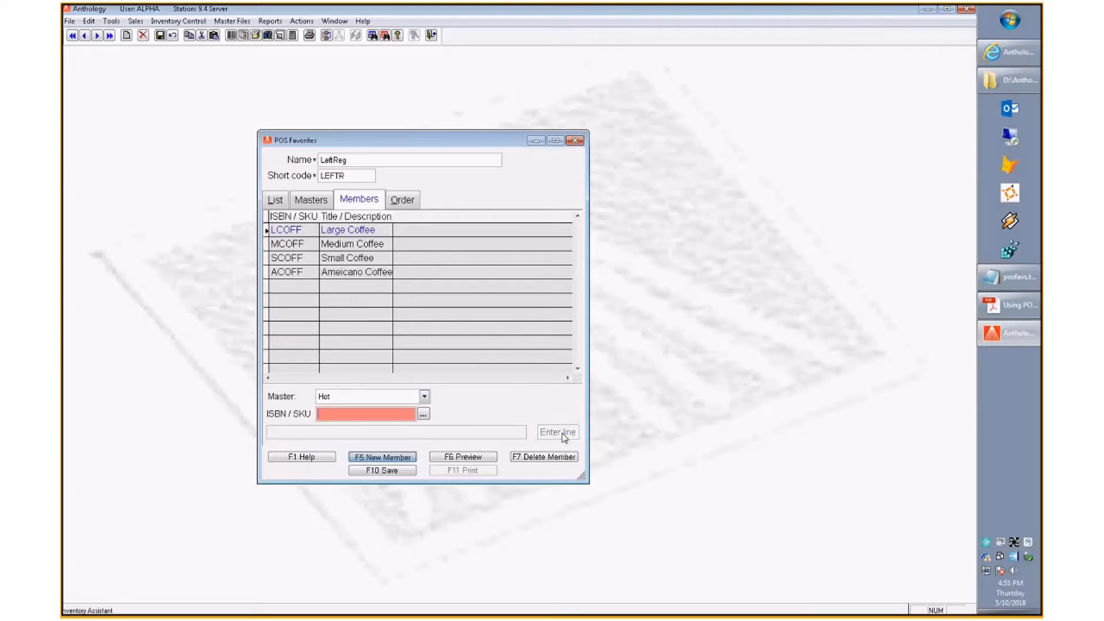
pyautogui.click(383, 470)
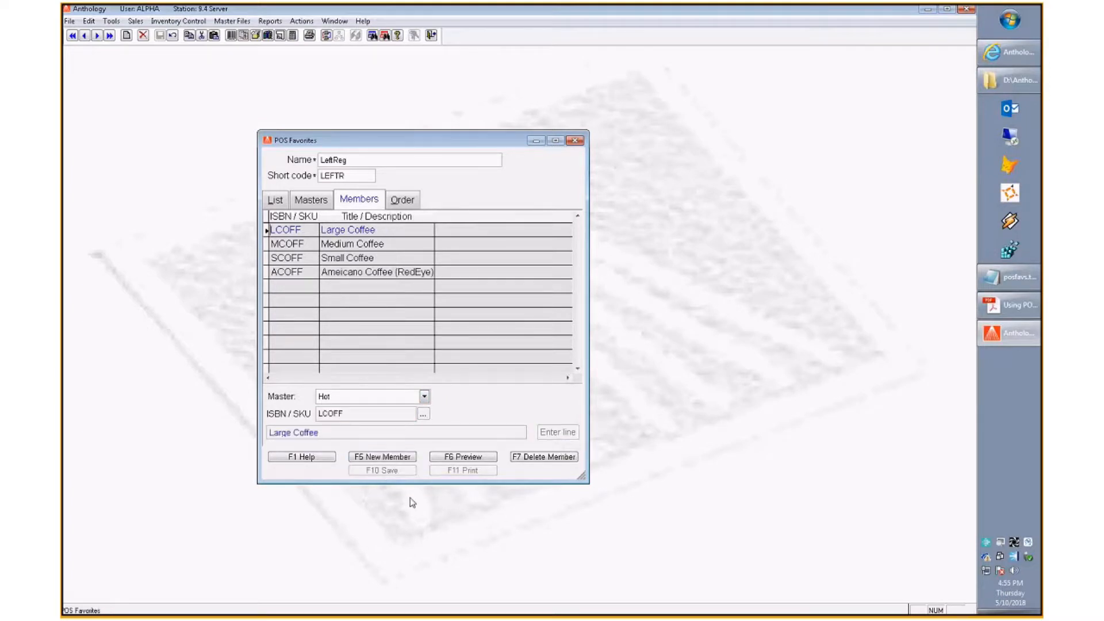
# Preview the LeftReg favorites through Drinks > Hot and Food > Sandwhiches, and close the favorites setup
pyautogui.click(311, 198)
pyautogui.click(298, 300)
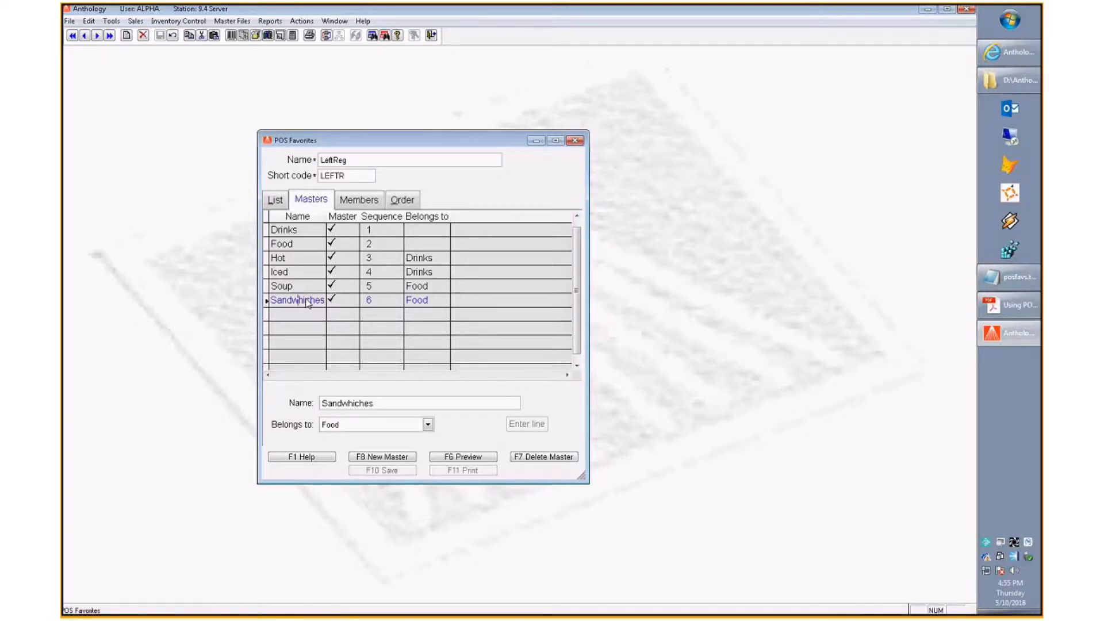
pyautogui.click(481, 460)
pyautogui.moveTo(406, 204); pyautogui.dragTo(482, 233)
pyautogui.moveTo(548, 223)
pyautogui.mouseDown()
pyautogui.moveTo(613, 229)
pyautogui.moveTo(596, 215)
pyautogui.mouseUp()
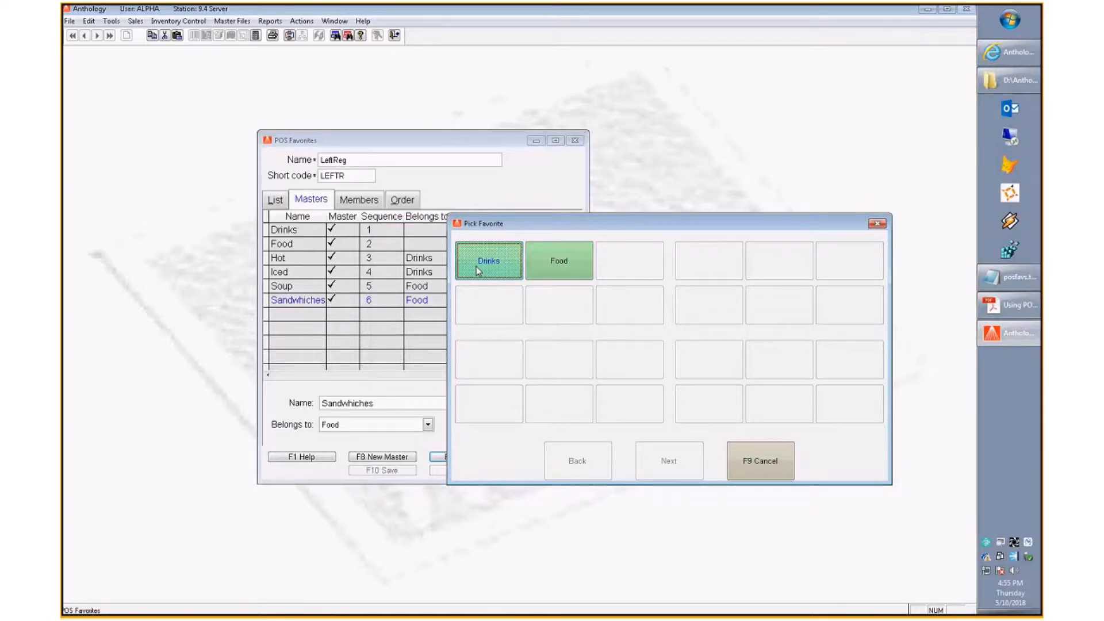
pyautogui.click(492, 260)
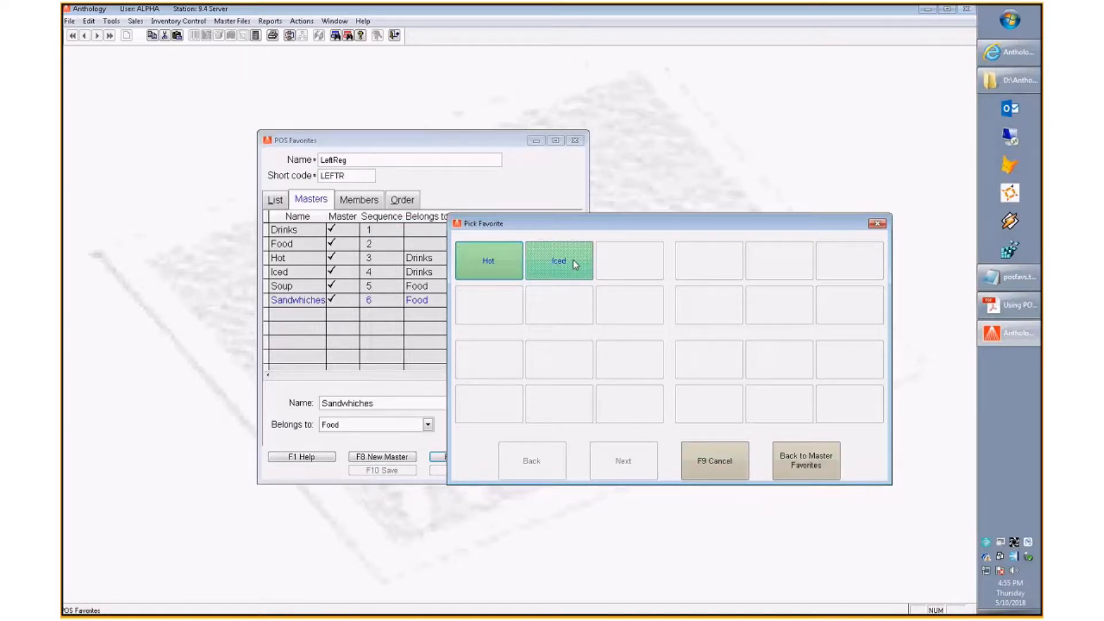
pyautogui.click(487, 263)
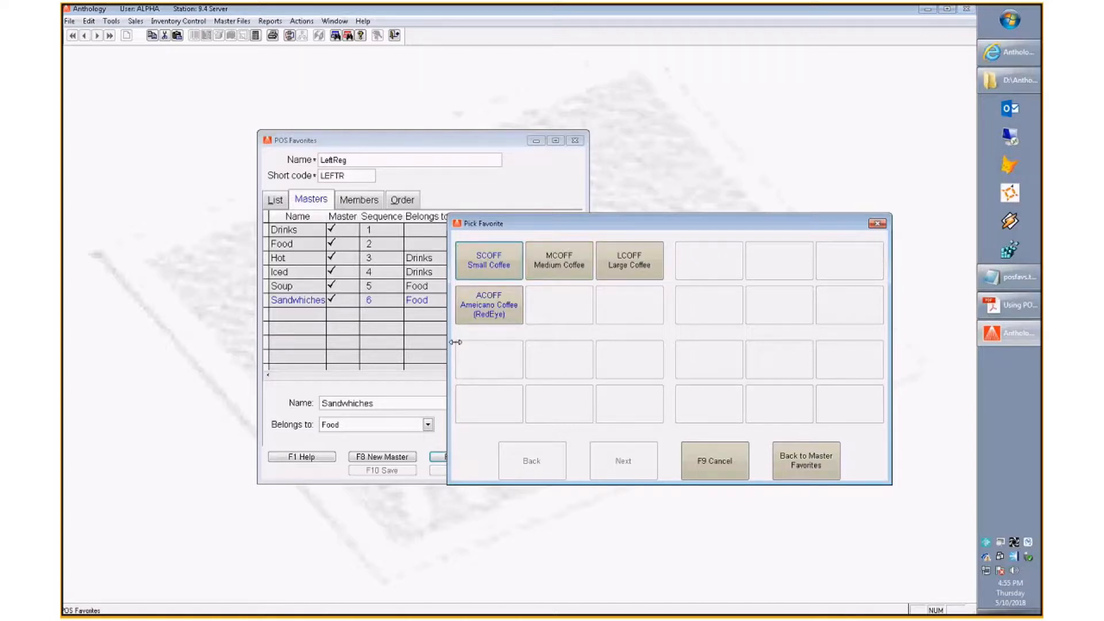
pyautogui.click(792, 469)
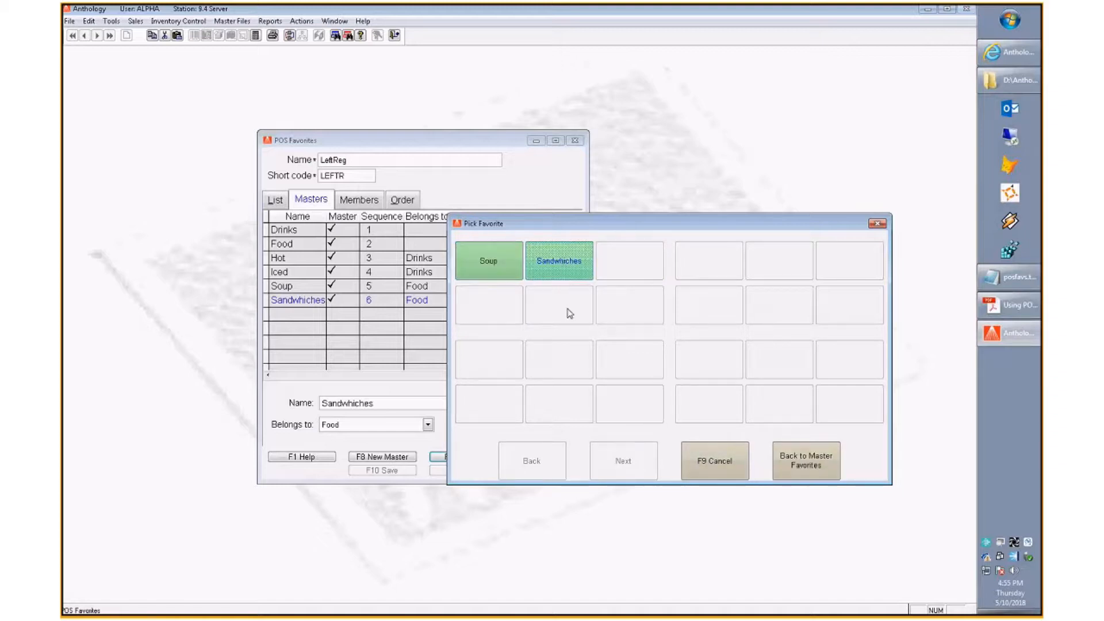
pyautogui.click(562, 267)
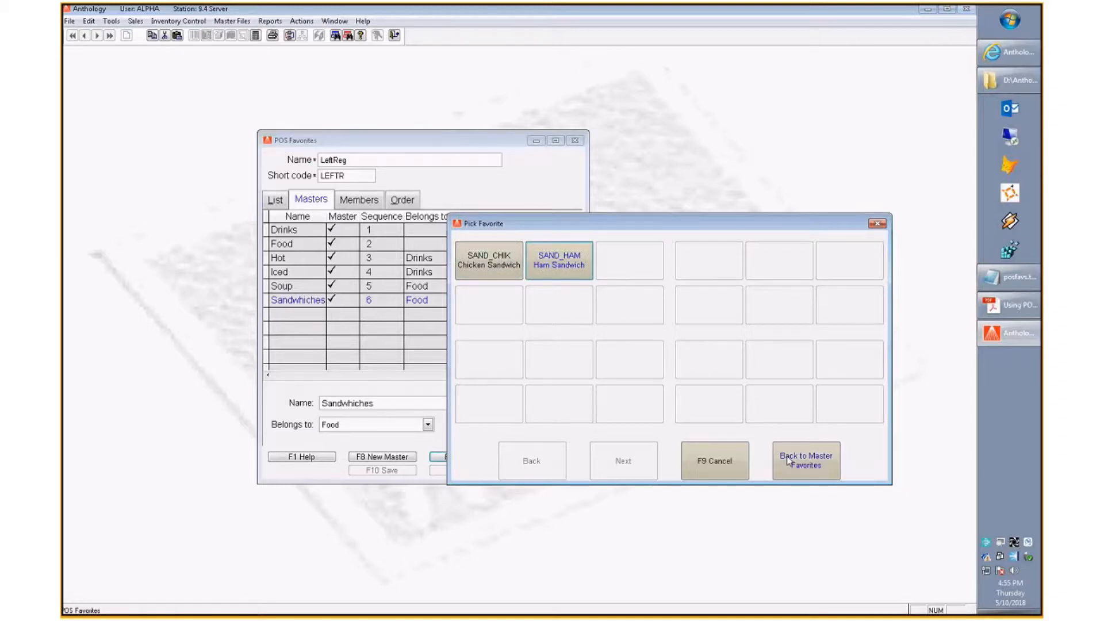
pyautogui.click(712, 467)
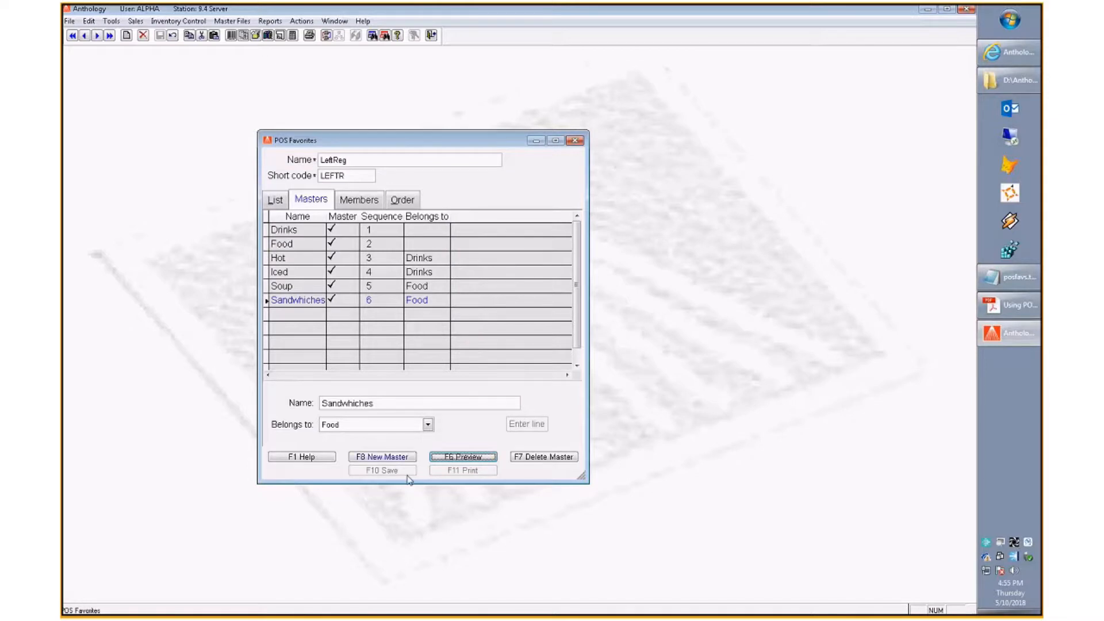
pyautogui.click(575, 141)
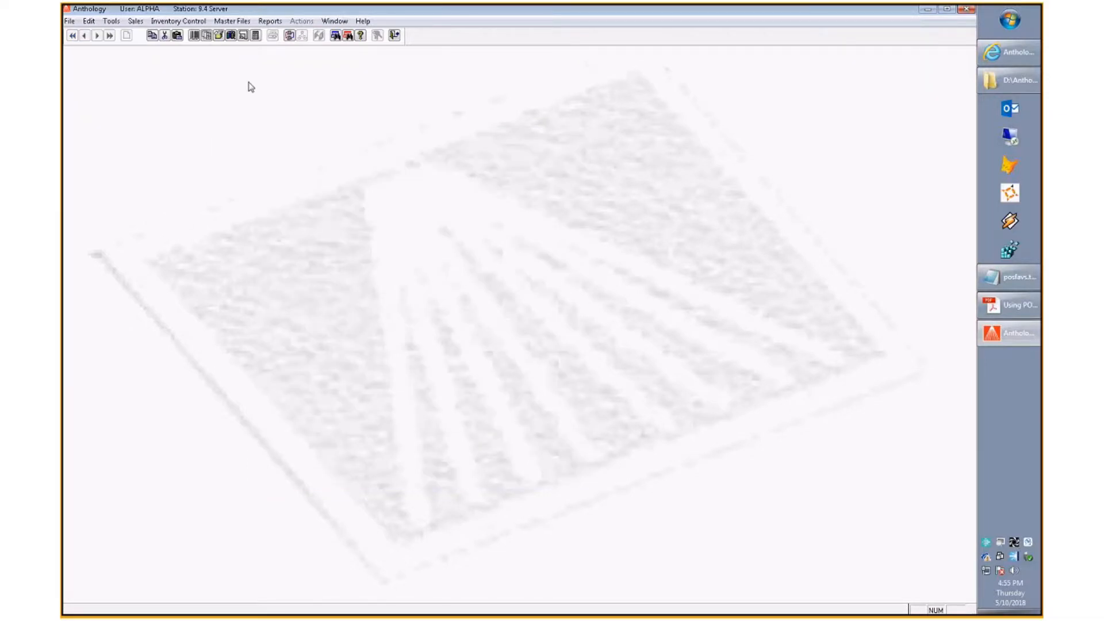
# Open the detail settings of the 9.4 Server station, ST1, in the Stations master file
pyautogui.click(241, 21)
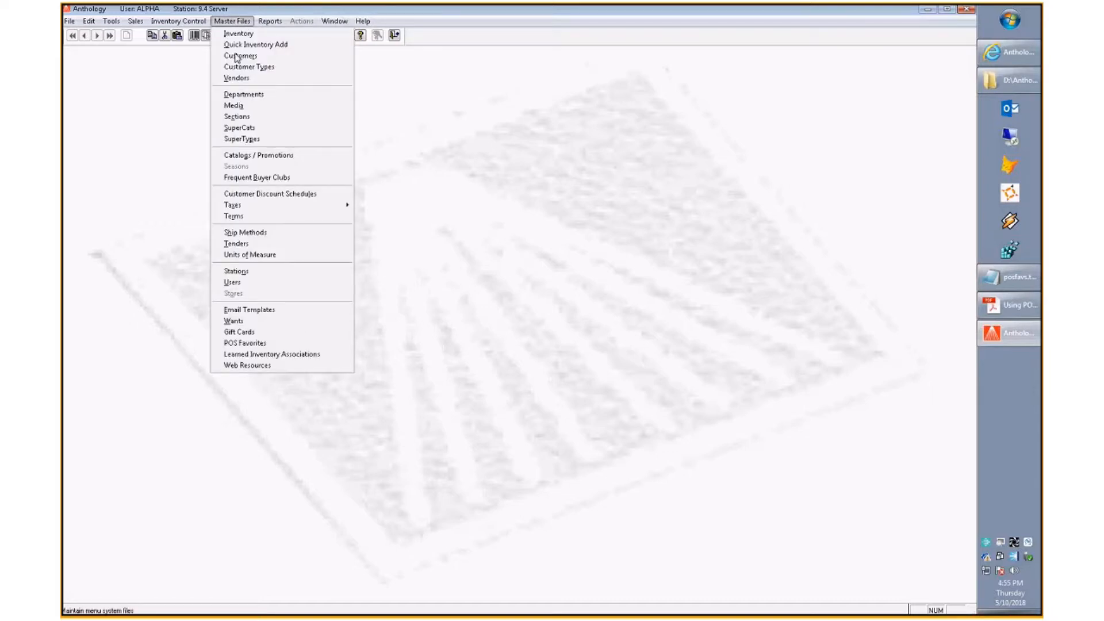
pyautogui.click(236, 270)
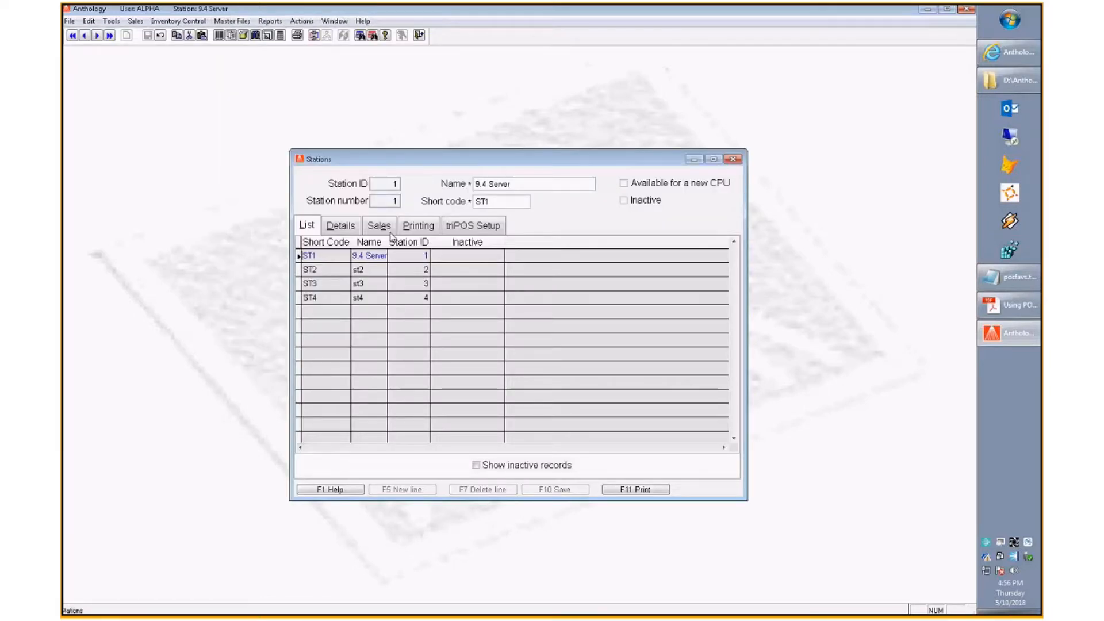
pyautogui.click(340, 226)
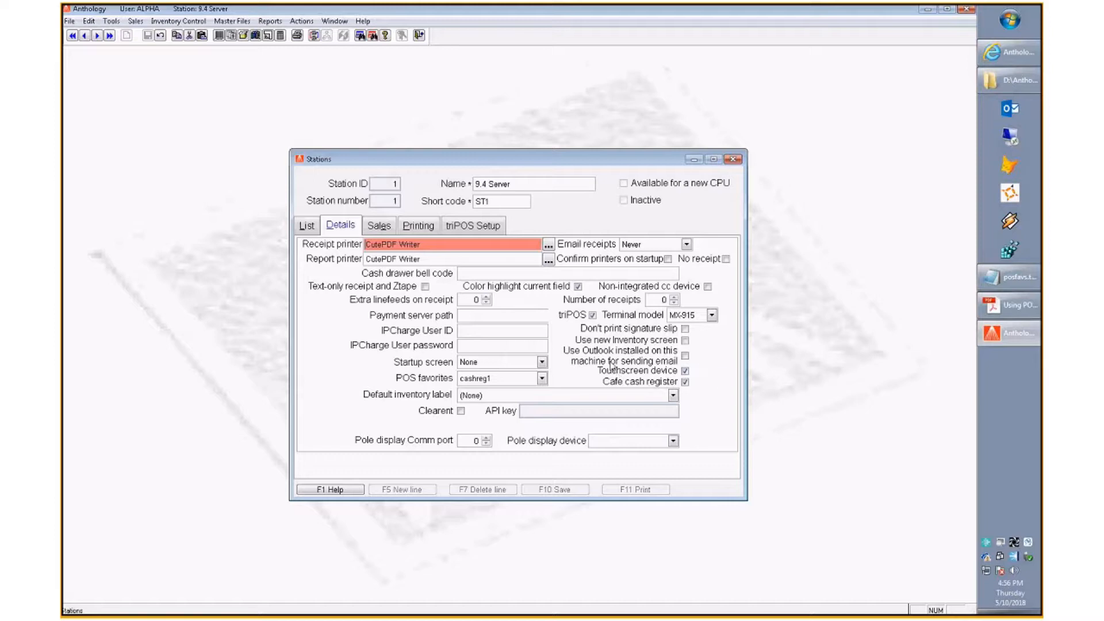
# Check the program's version information for the Cafe entry among the system features
pyautogui.click(363, 21)
pyautogui.click(382, 98)
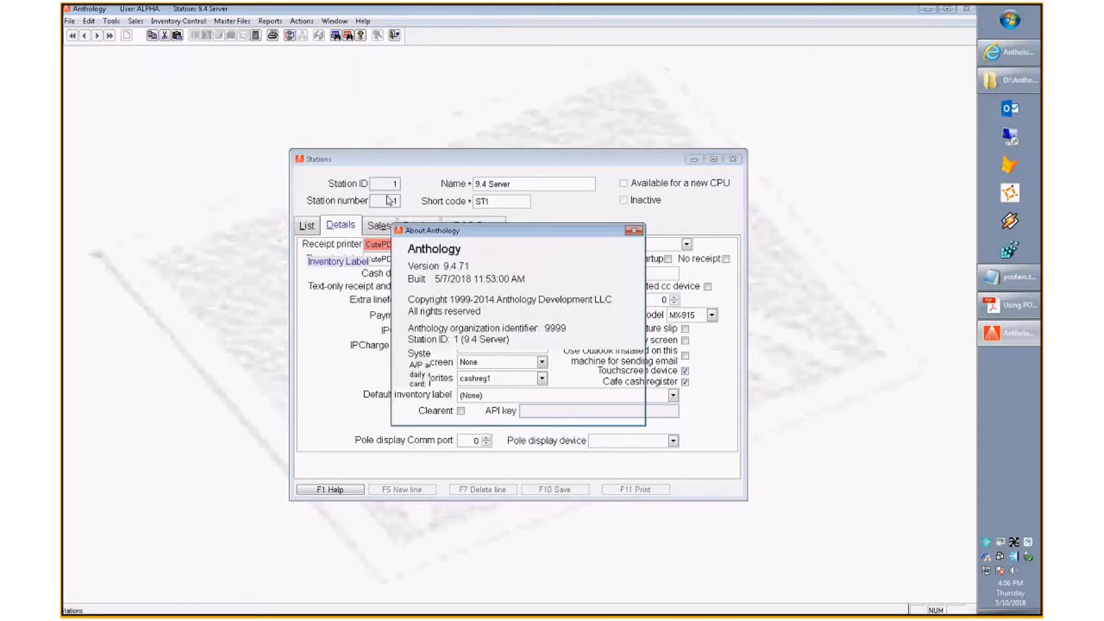
pyautogui.doubleClick(460, 374)
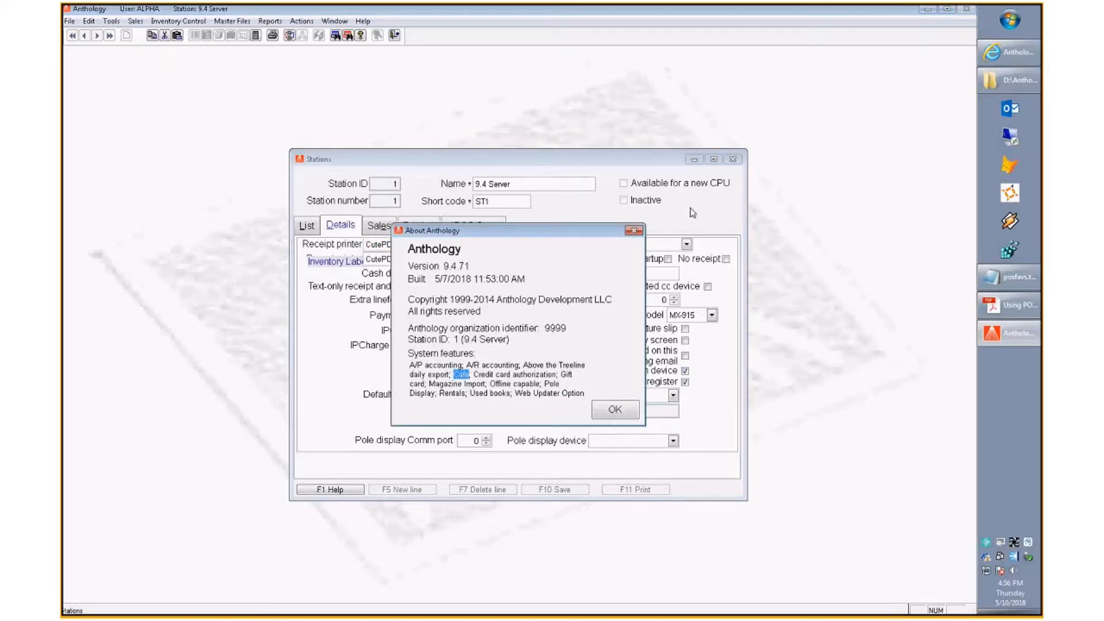
pyautogui.click(634, 231)
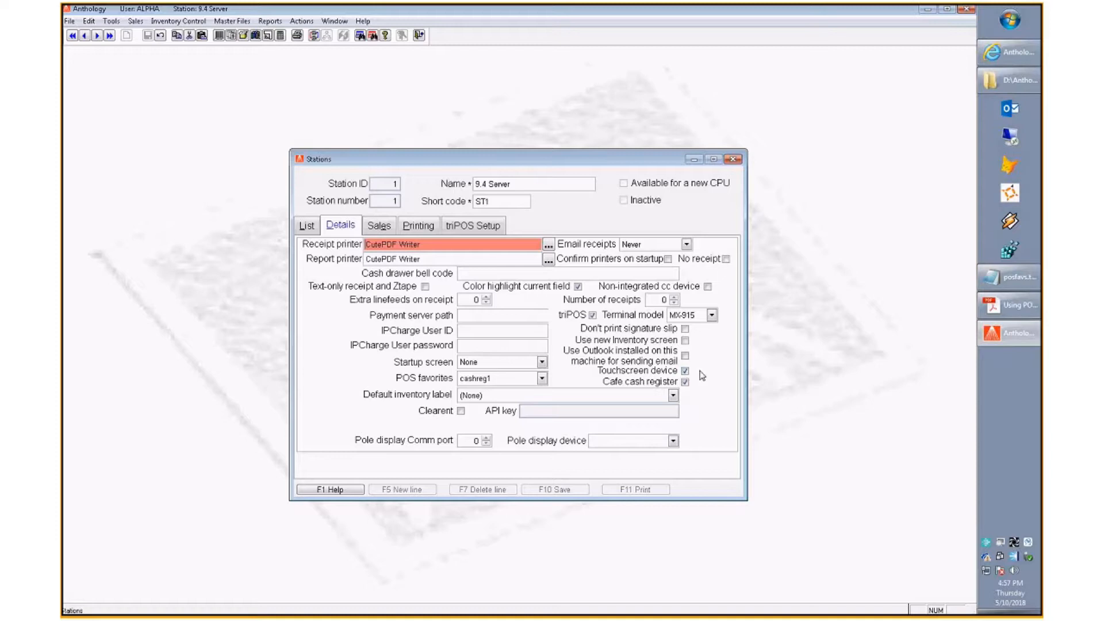
# Assign the LeftReg POS favorites to the 9.4 Server station, keeping Cafe cash register enabled, and save the station
pyautogui.click(687, 381)
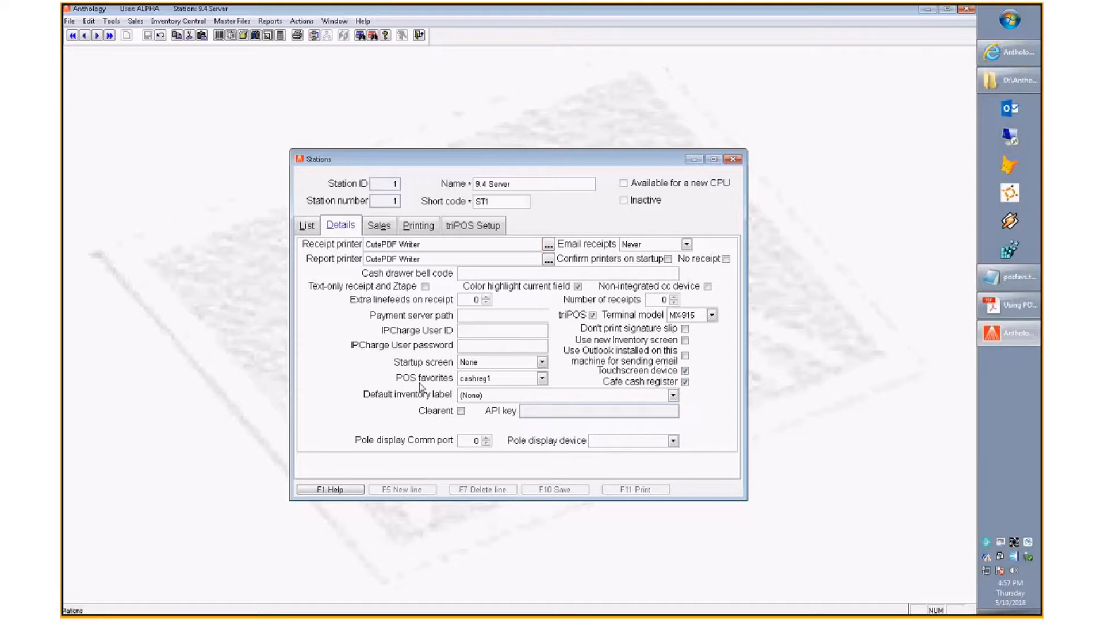
pyautogui.click(542, 379)
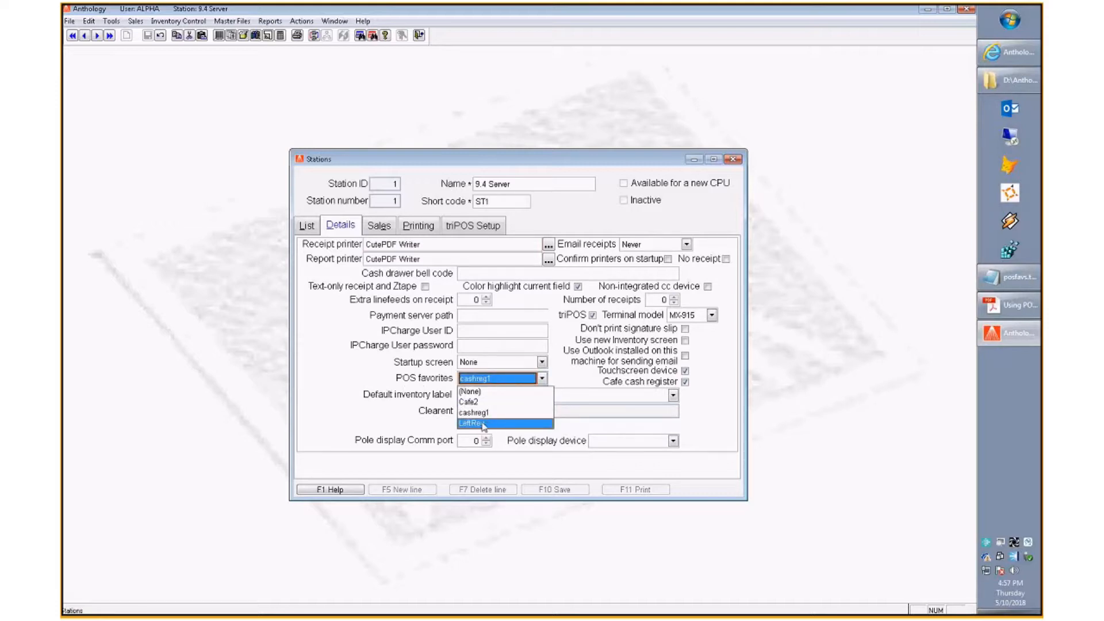
pyautogui.click(488, 424)
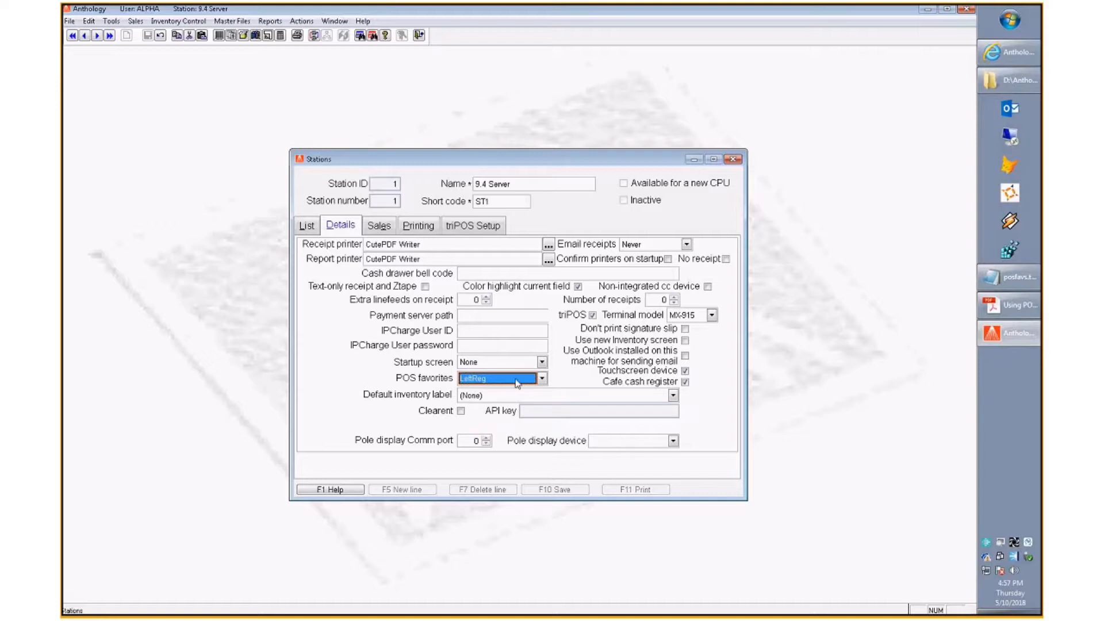
pyautogui.click(559, 488)
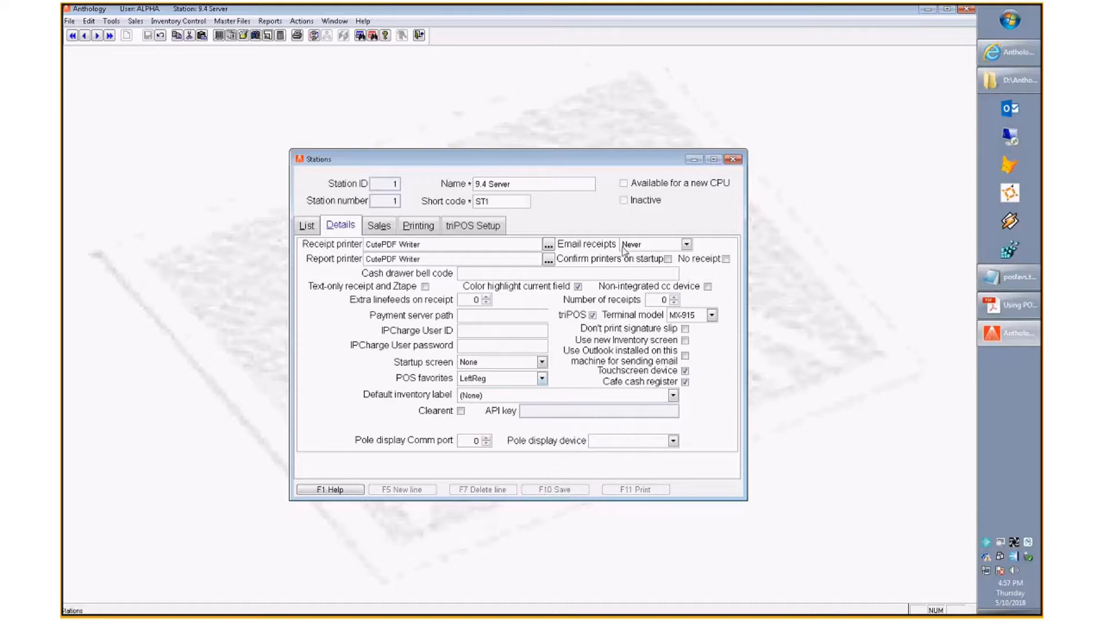
pyautogui.click(733, 159)
# Exit Anthology, relaunch it with val.exe from the Anthology-9.4 folder and log in
pyautogui.click(966, 9)
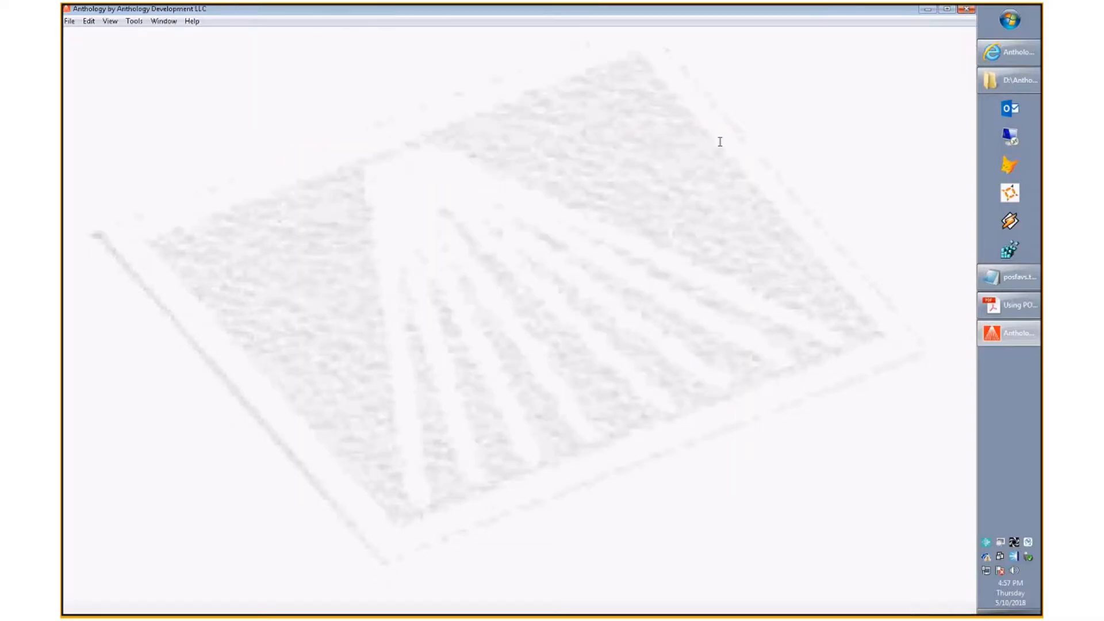
pyautogui.hotkey('alt', 'Tab')
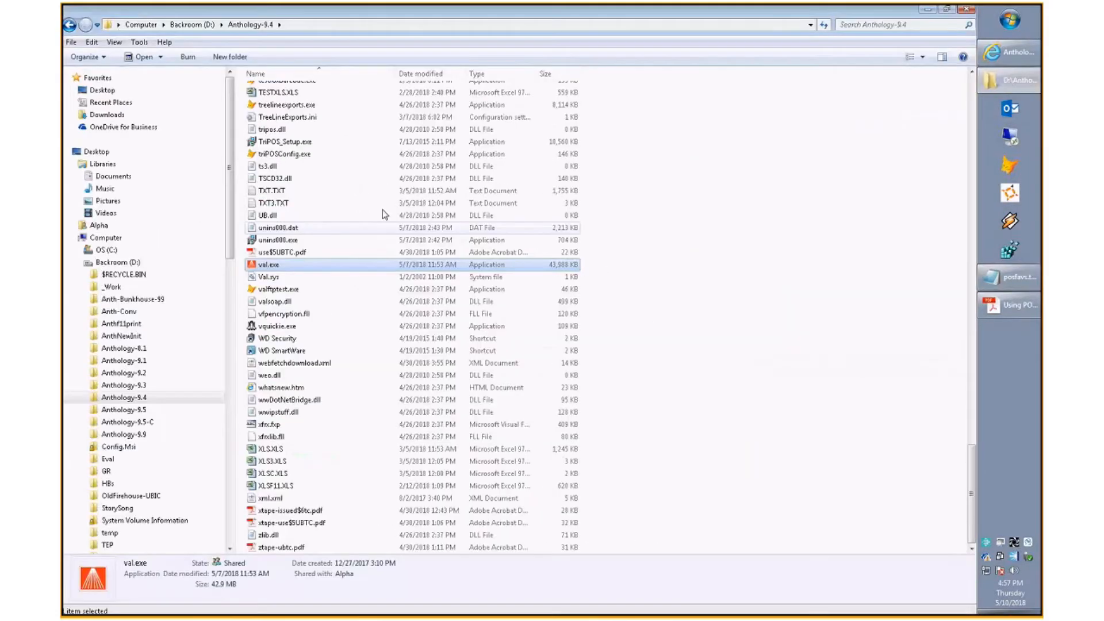
pyautogui.doubleClick(276, 268)
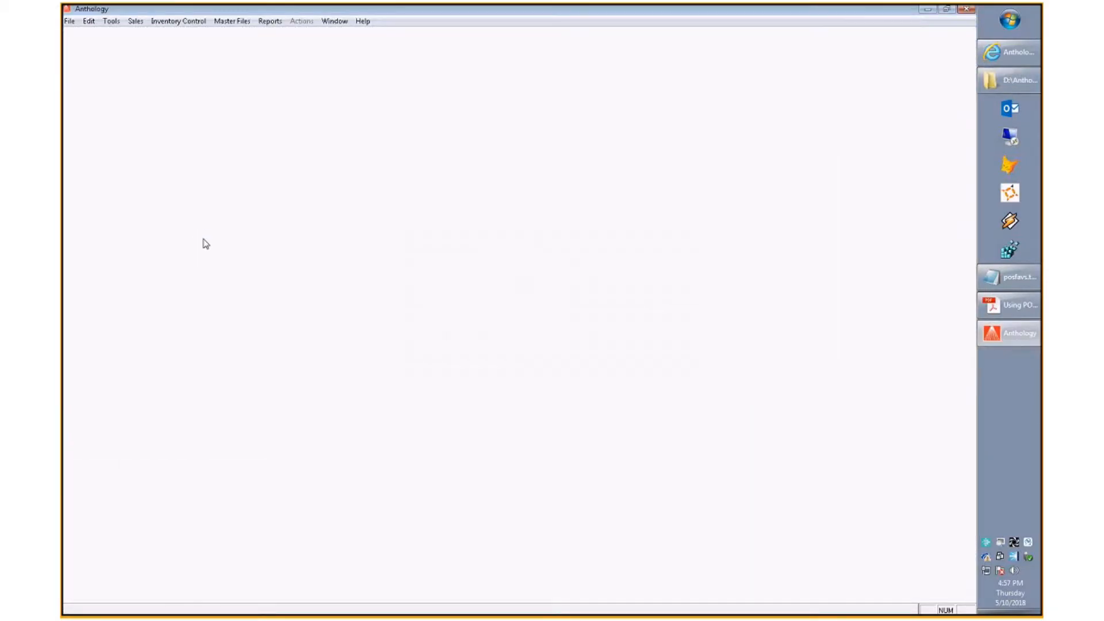
pyautogui.click(566, 356)
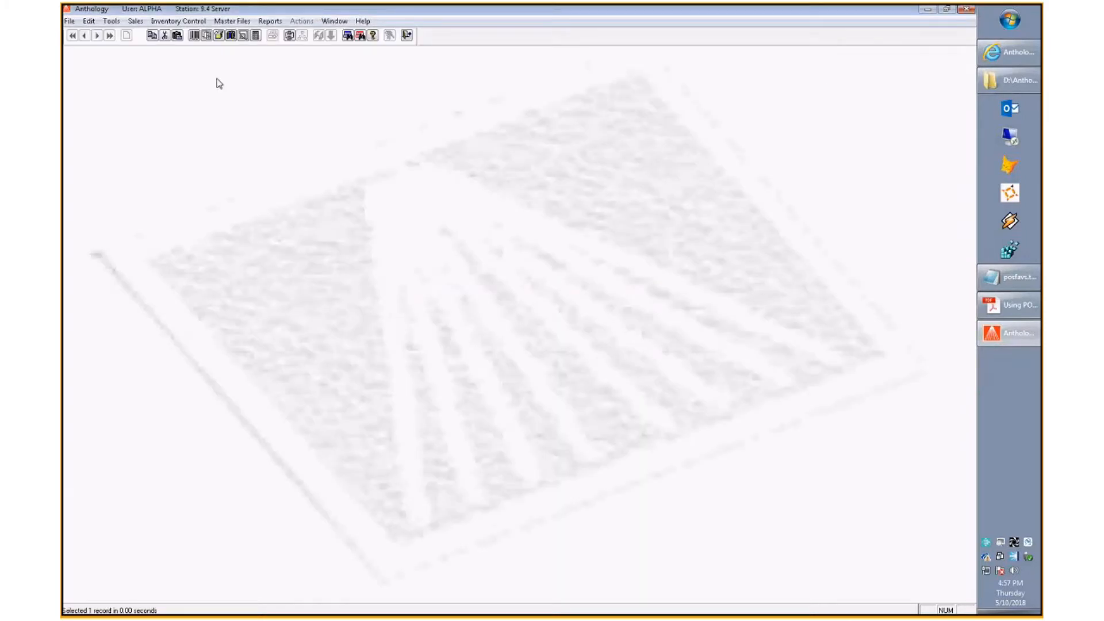
# Open the cash register and browse the Drinks favorites down to the Hot coffee items
pyautogui.click(195, 35)
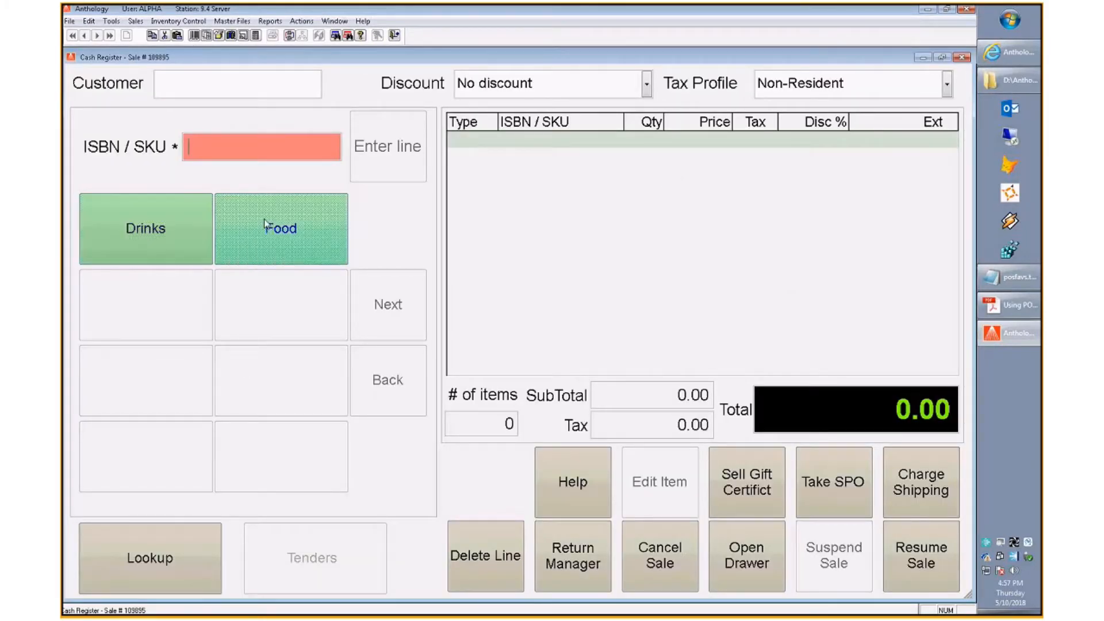
pyautogui.click(164, 238)
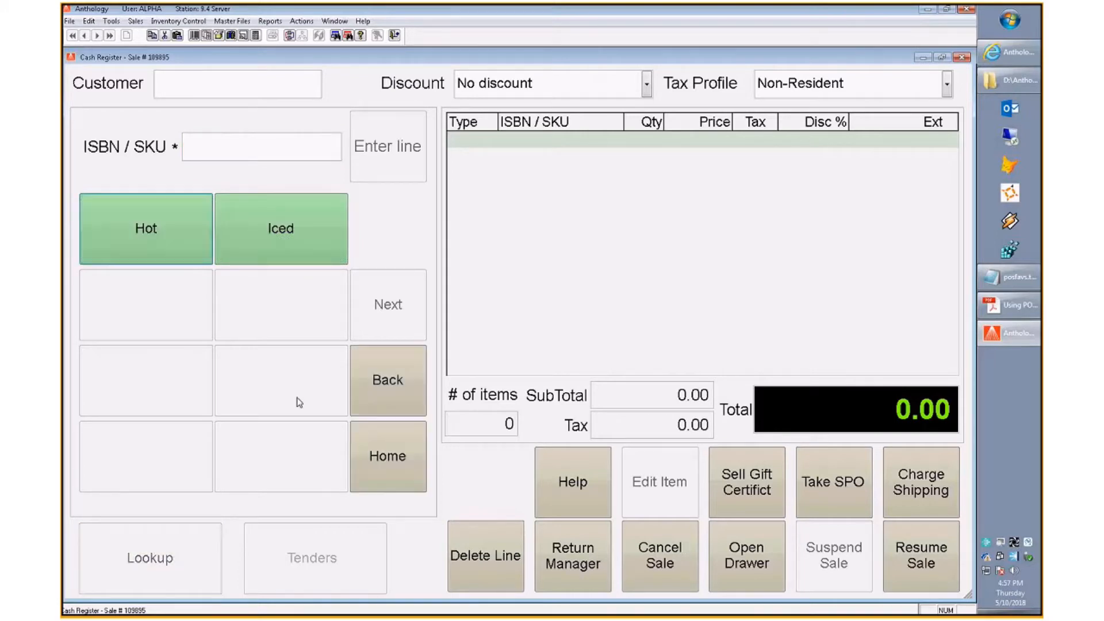
pyautogui.click(154, 232)
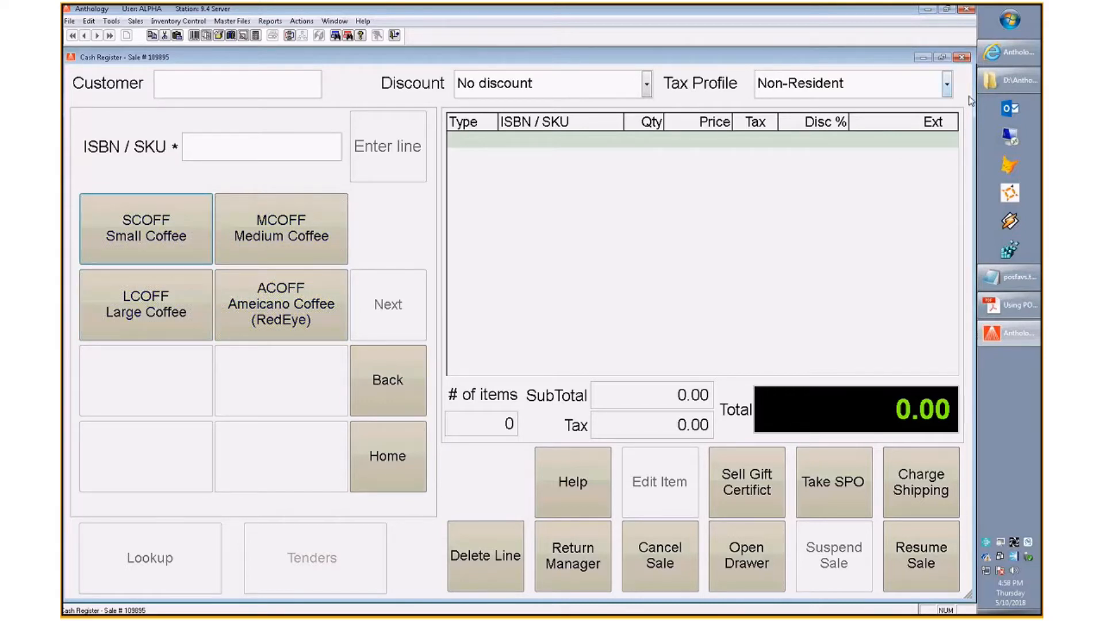
# Close the cash register and display the Hot items in the ordering view of the LeftReg POS Favorites set
pyautogui.click(961, 57)
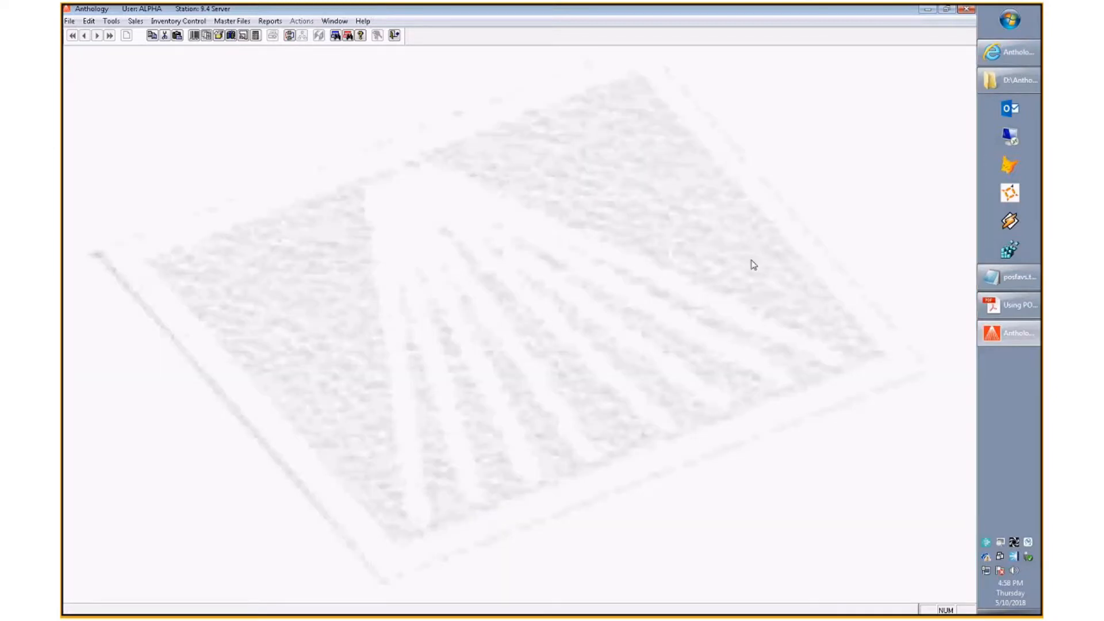
pyautogui.click(232, 21)
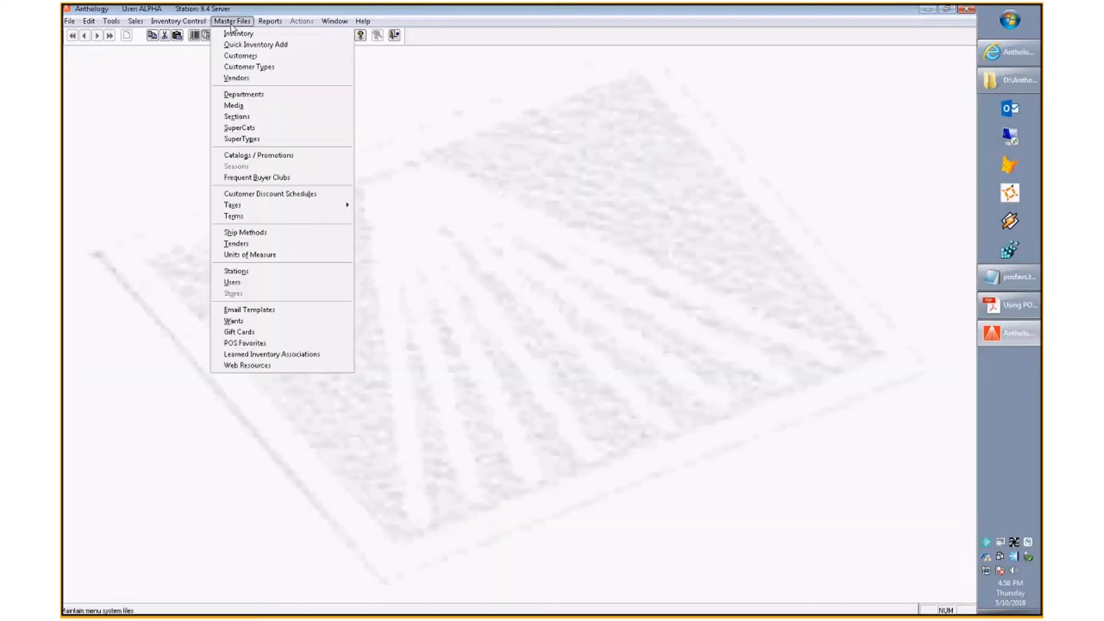
pyautogui.click(247, 344)
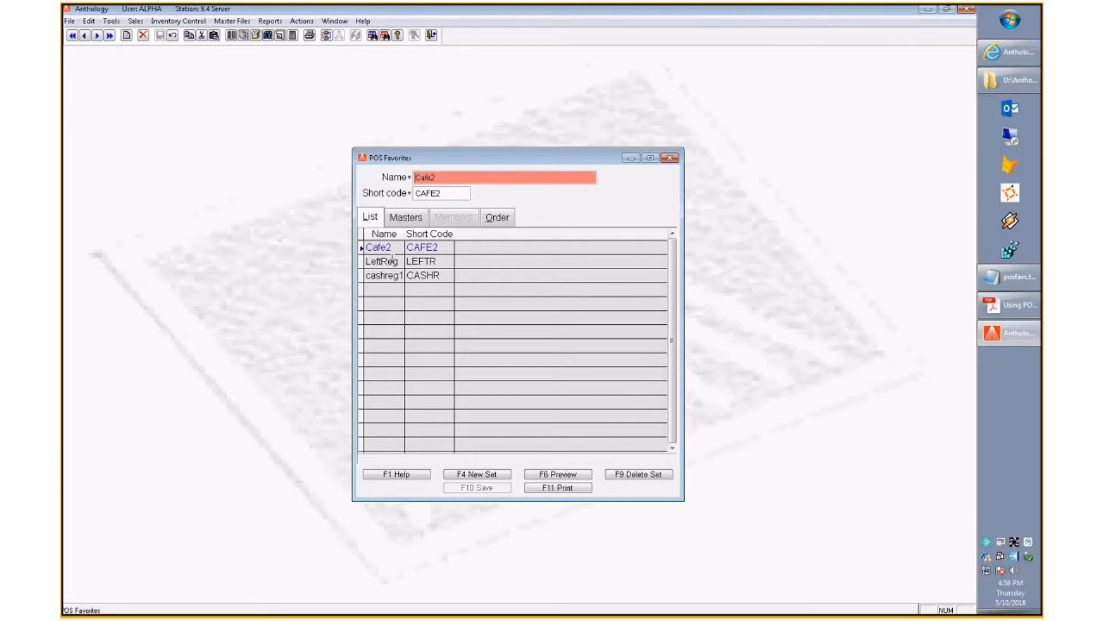
pyautogui.click(392, 260)
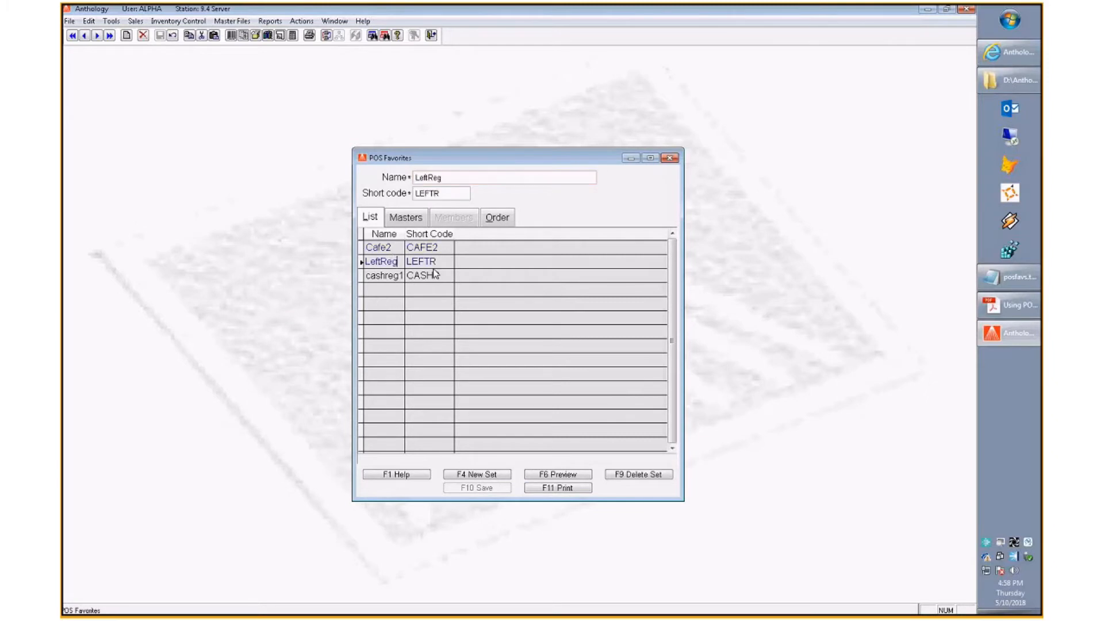
pyautogui.click(414, 216)
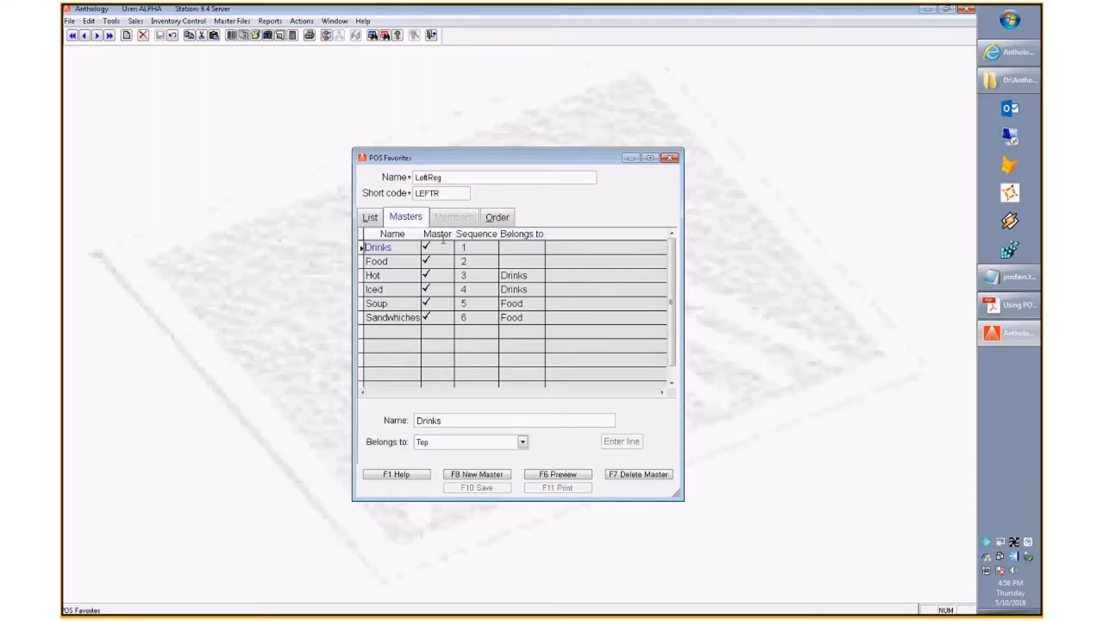
pyautogui.click(499, 219)
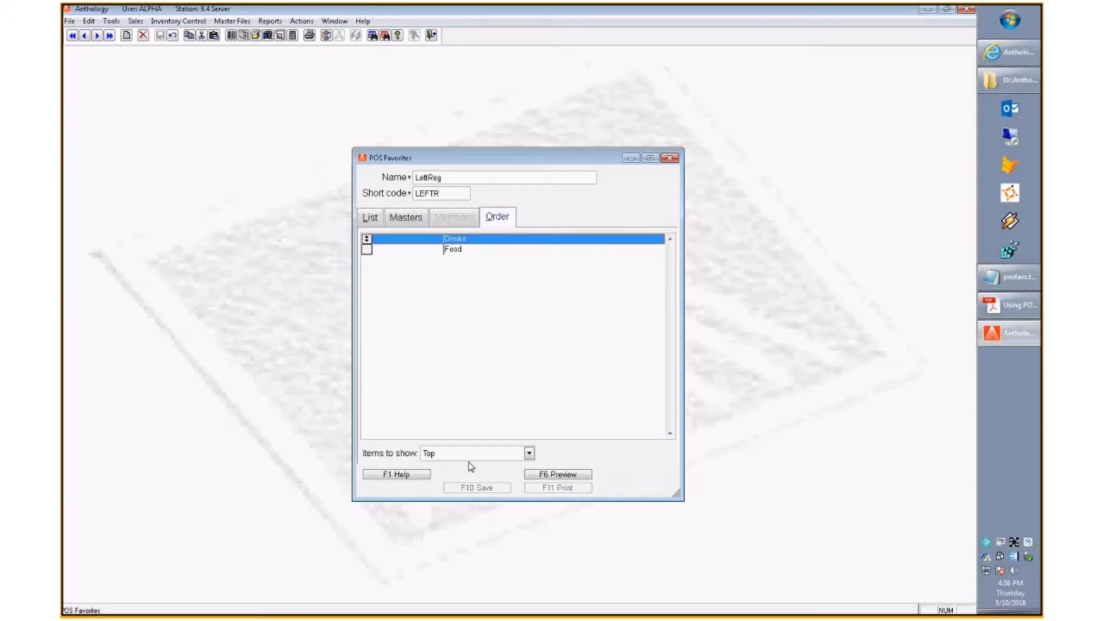
pyautogui.click(528, 454)
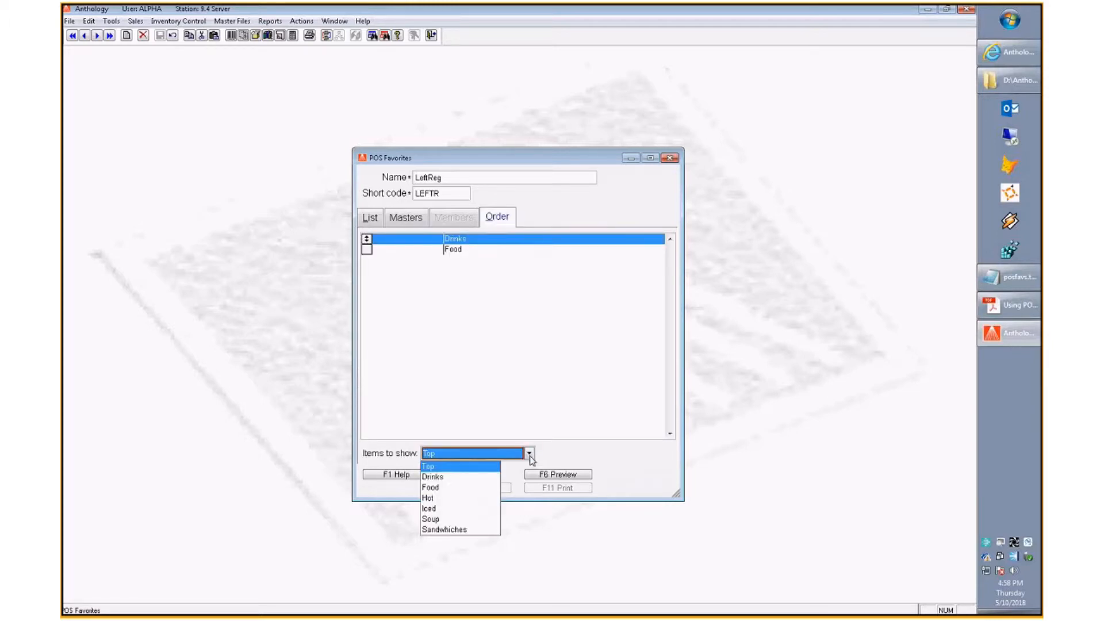
pyautogui.click(435, 499)
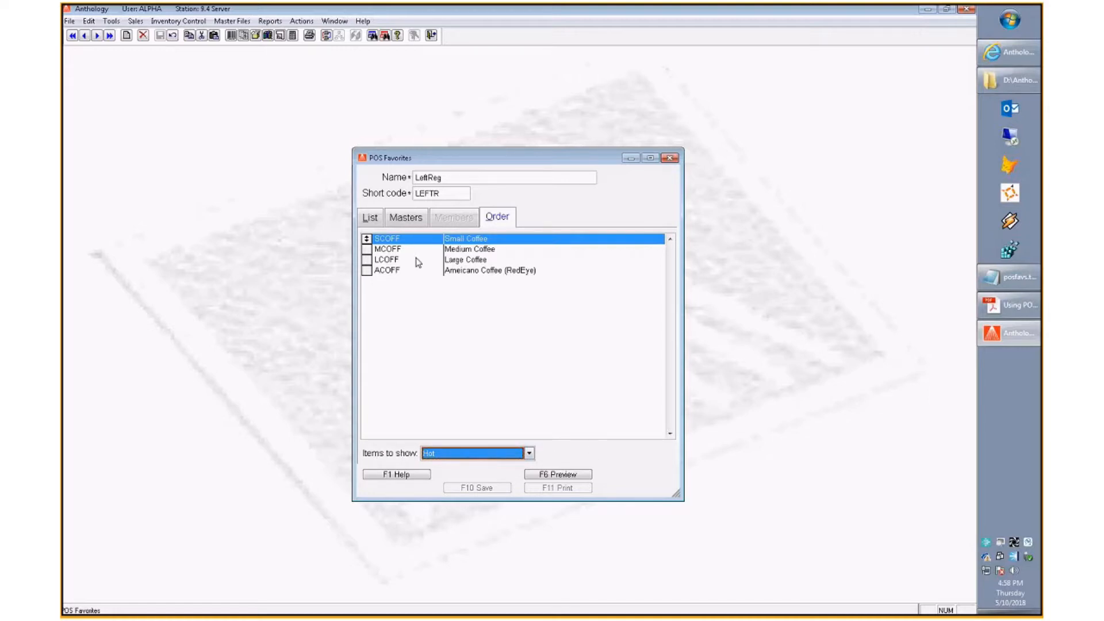
# Reorder the Hot items to Ameicano Coffee (RedEye), Large Coffee, Medium Coffee, Small Coffee and save the LeftReg set
pyautogui.click(384, 250)
pyautogui.click(389, 270)
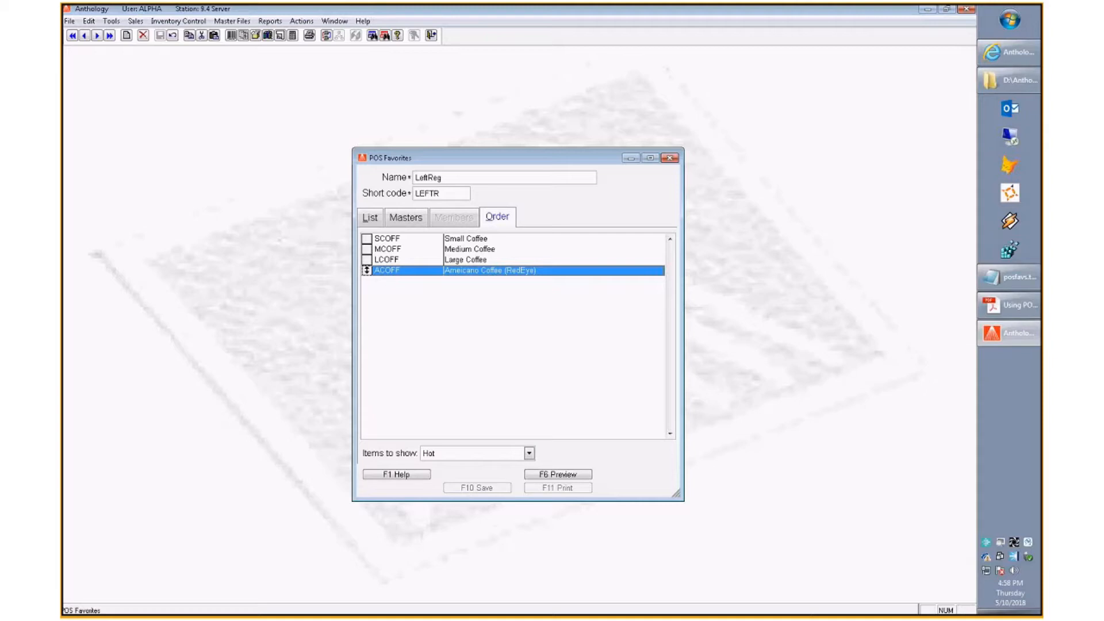
pyautogui.moveTo(366, 270); pyautogui.dragTo(366, 249)
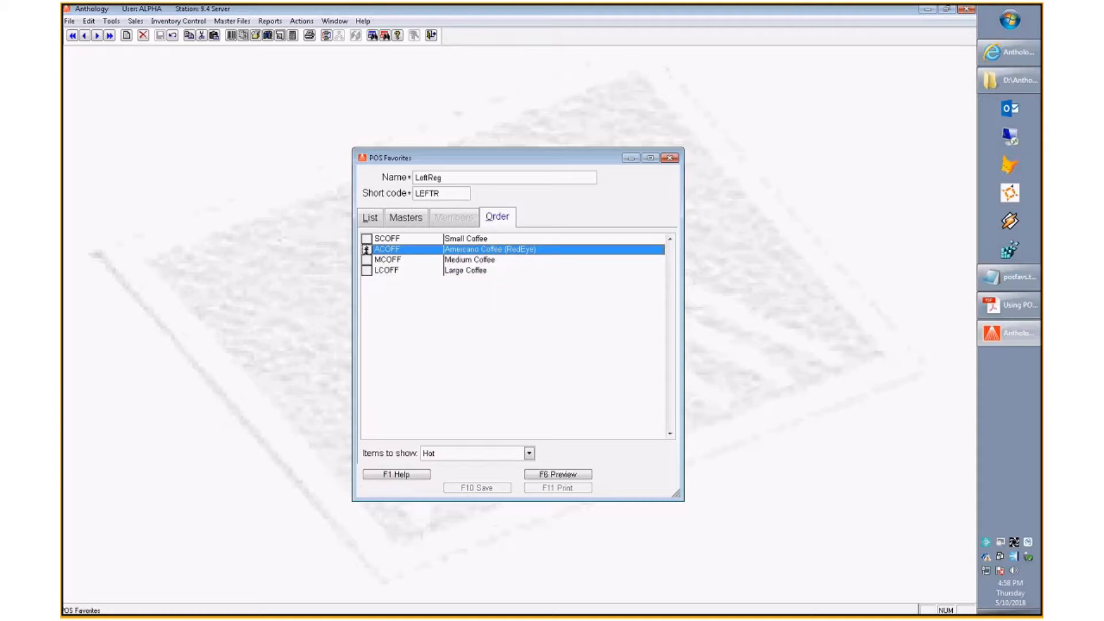
pyautogui.moveTo(366, 250)
pyautogui.mouseDown()
pyautogui.moveTo(367, 270)
pyautogui.moveTo(366, 239)
pyautogui.mouseUp()
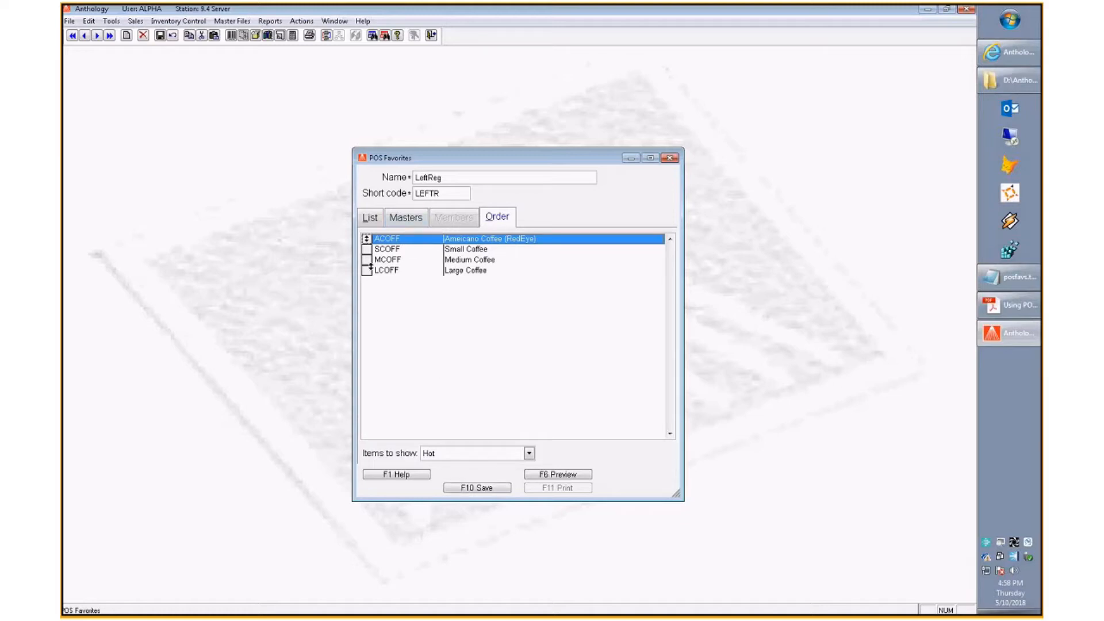
pyautogui.moveTo(367, 271)
pyautogui.mouseDown()
pyautogui.moveTo(366, 249)
pyautogui.moveTo(367, 260)
pyautogui.mouseUp()
pyautogui.click(367, 260)
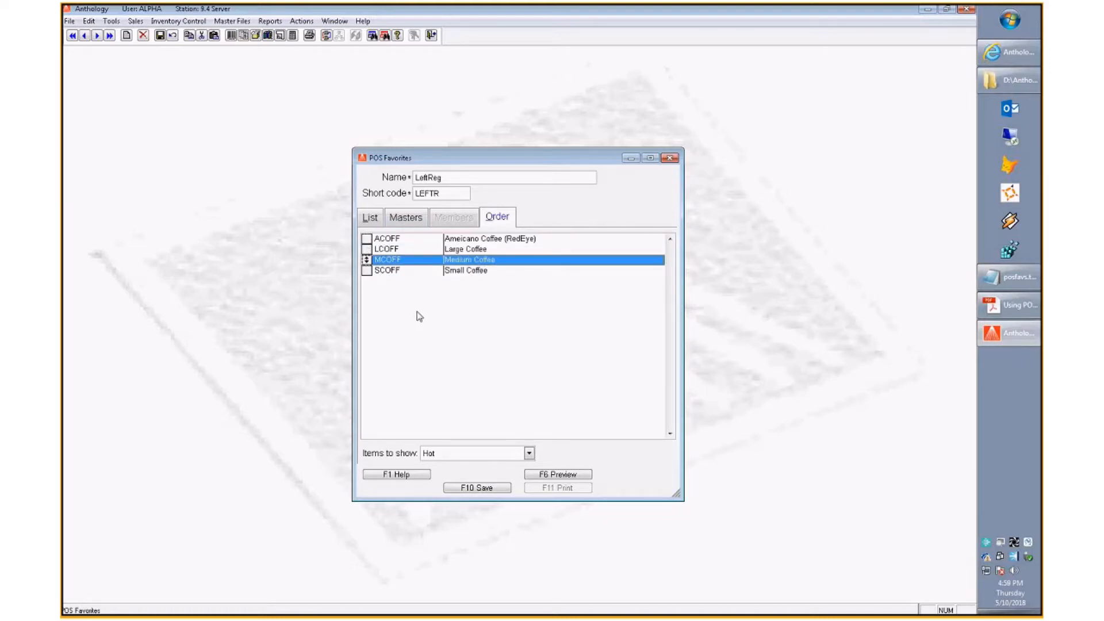
pyautogui.click(490, 492)
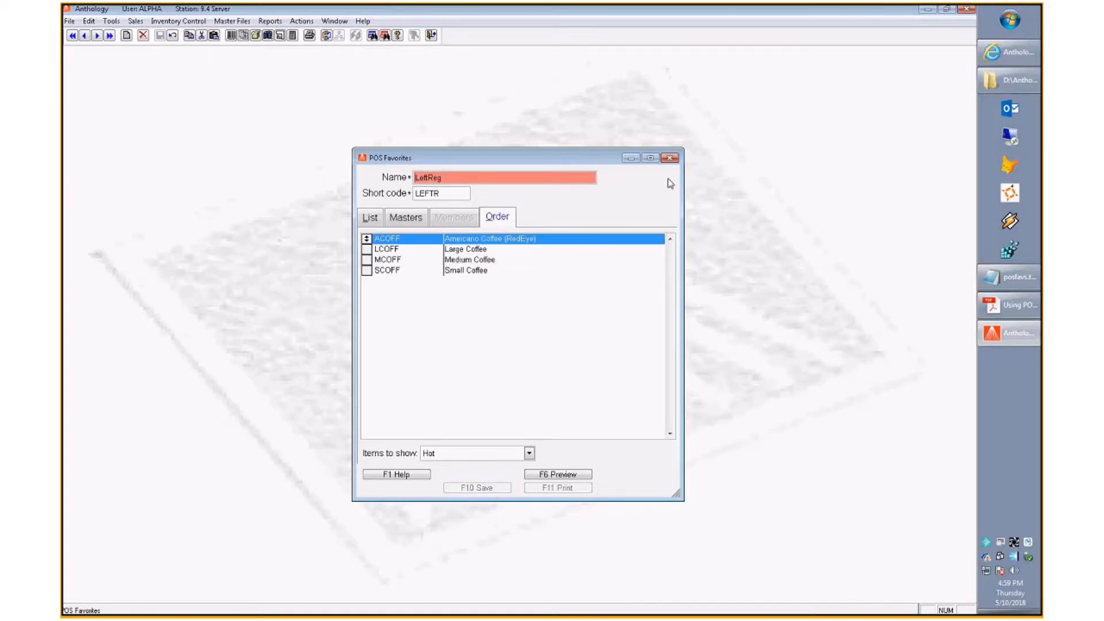
# Restart Anthology with val.exe from the Anthology-9.4 folder and check the Hot drinks' button order in the cash register
pyautogui.click(670, 157)
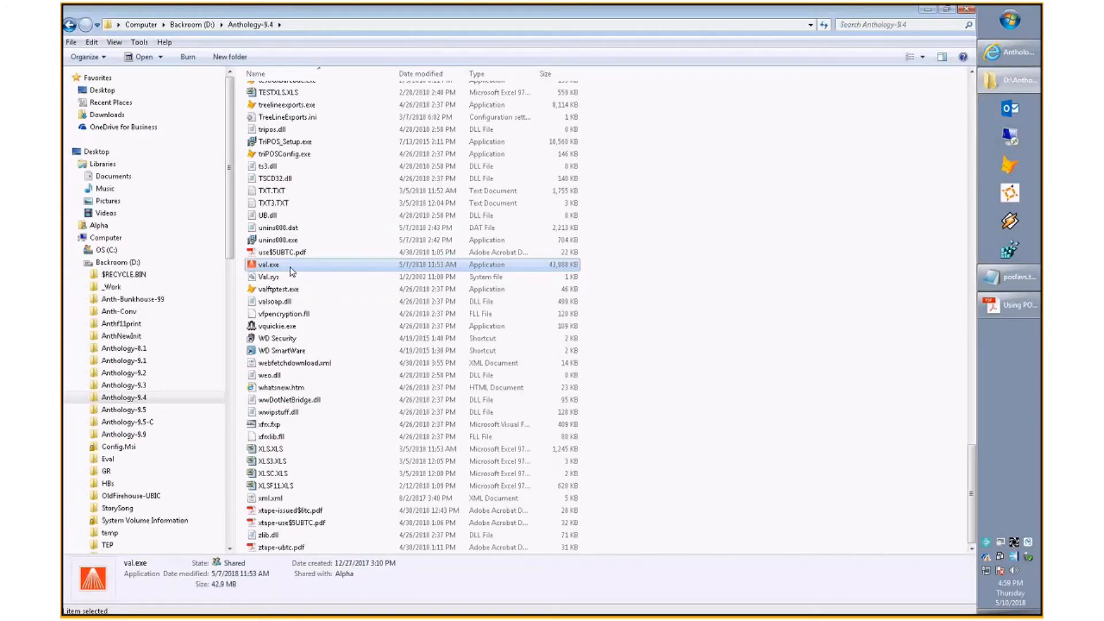
pyautogui.doubleClick(290, 272)
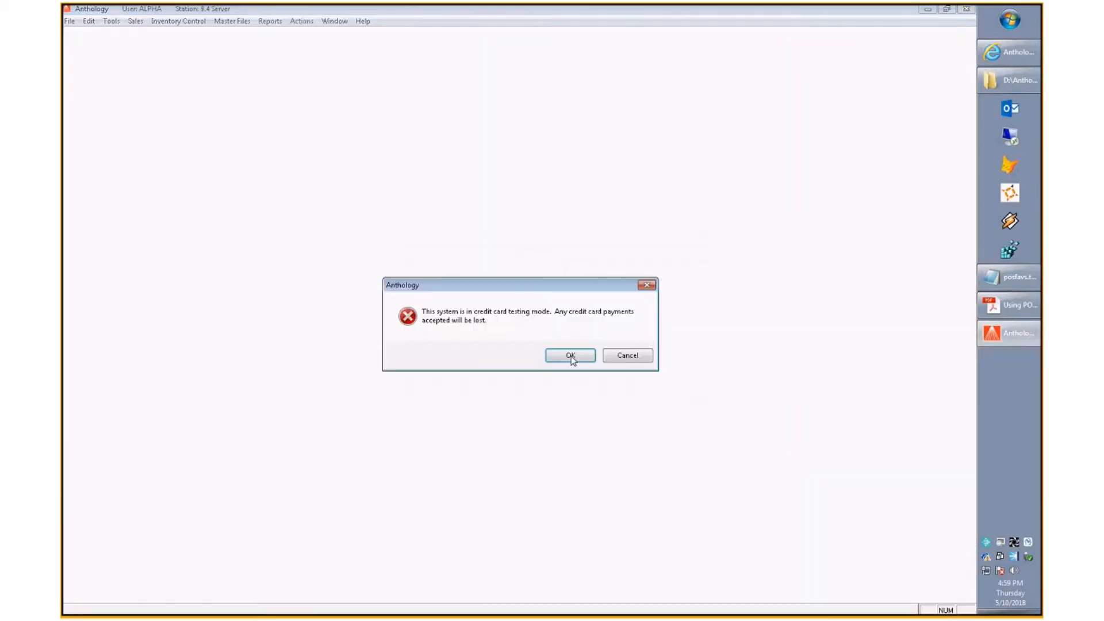
pyautogui.click(570, 356)
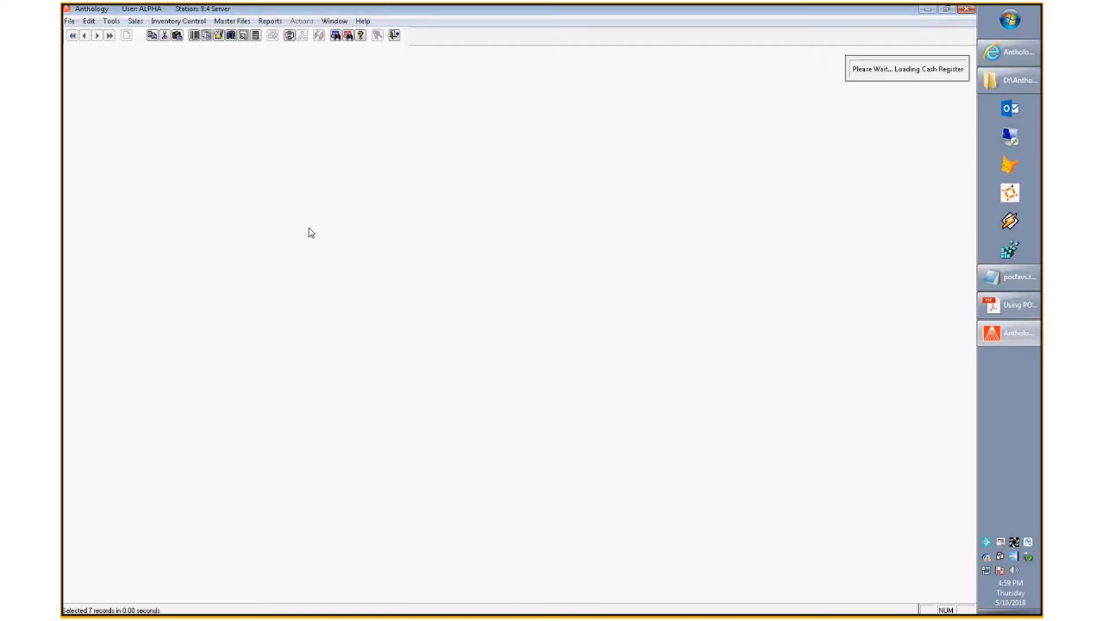
pyautogui.click(160, 242)
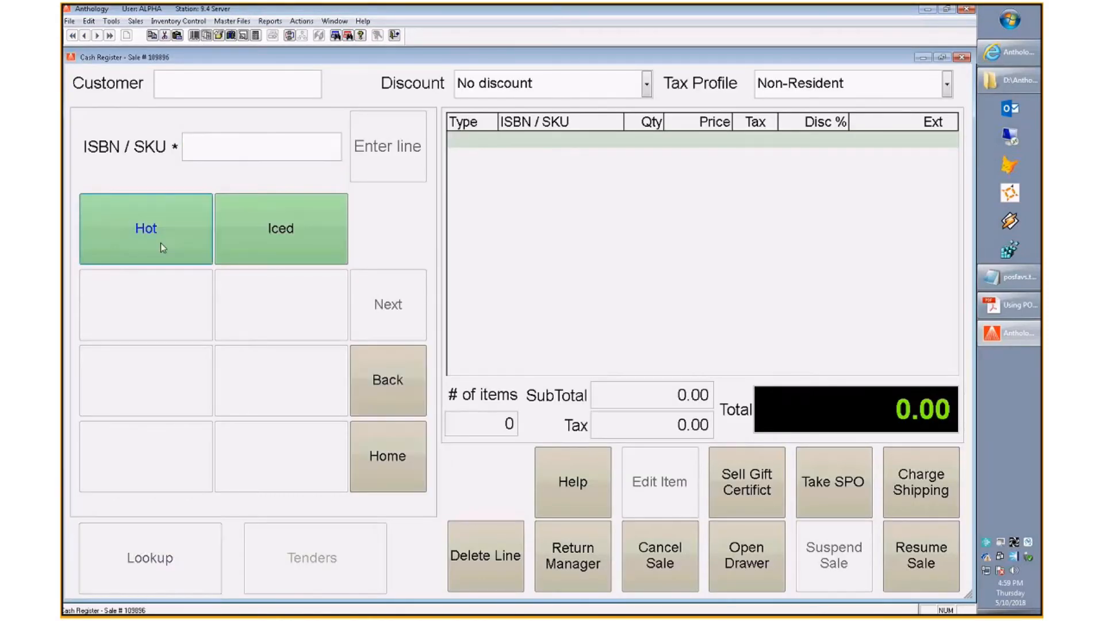
pyautogui.click(160, 243)
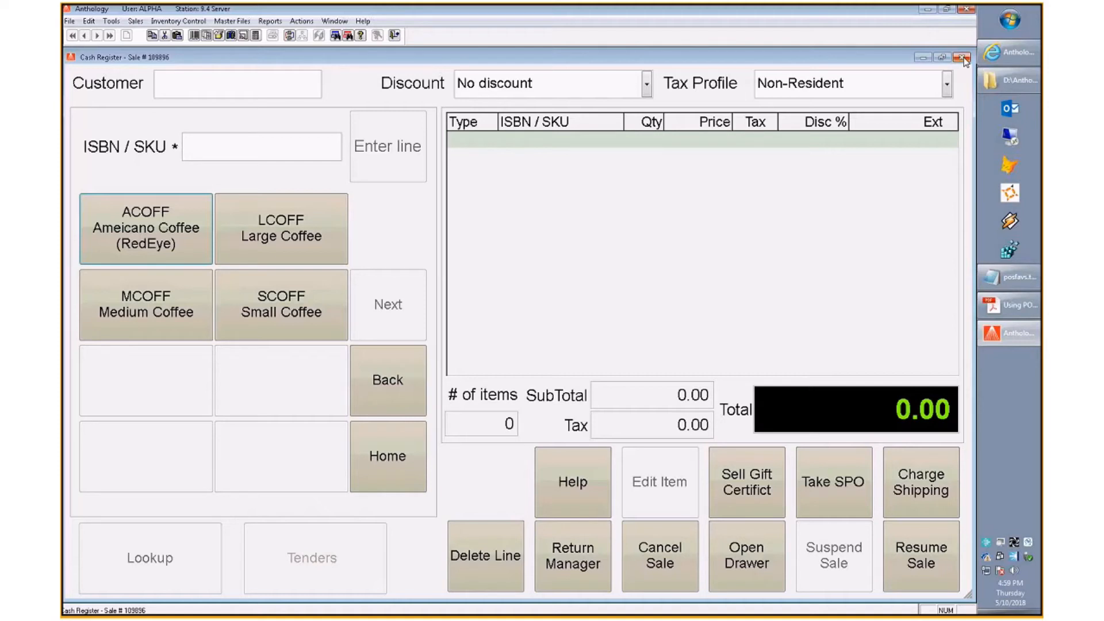
# View the Add a Tip entry form for the current sale and close it without entering an amount
pyautogui.click(302, 22)
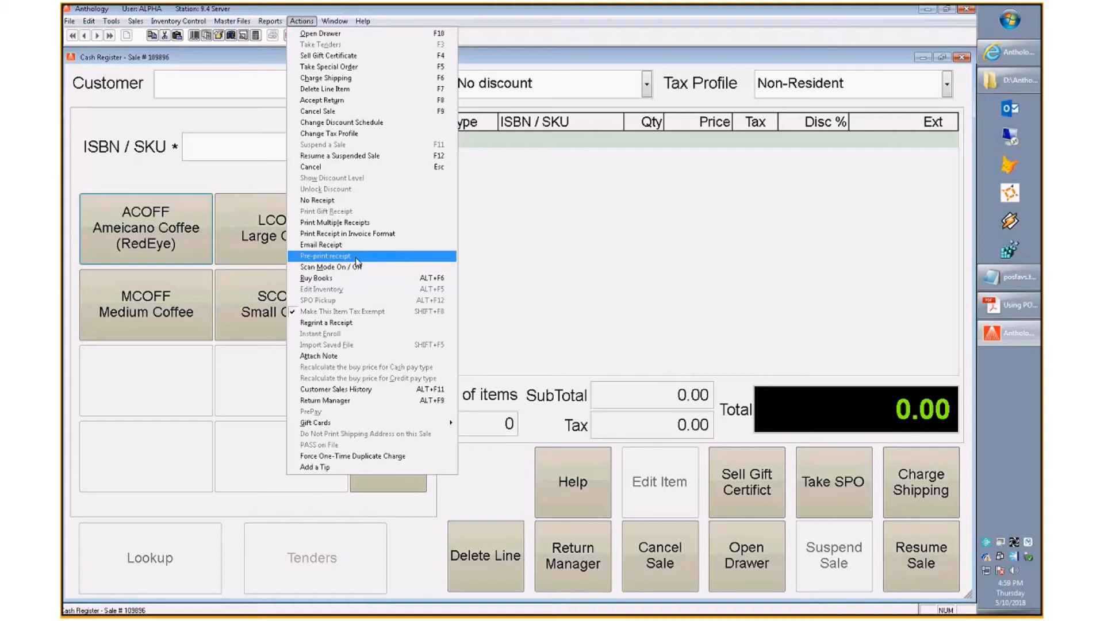
pyautogui.click(330, 468)
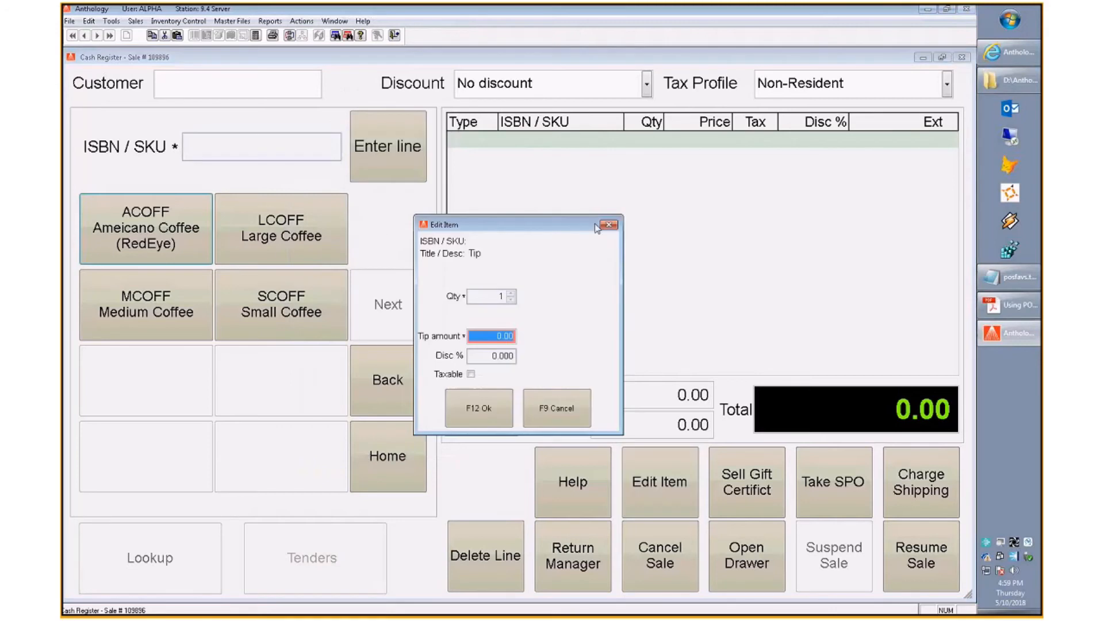
pyautogui.click(608, 222)
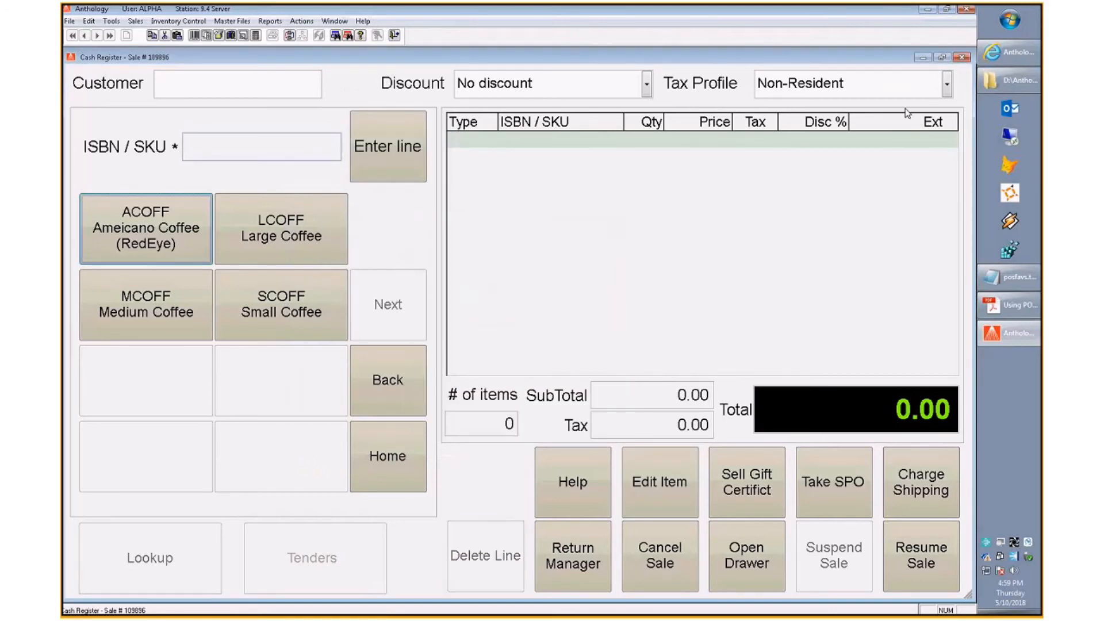
# Close the cash register and review the 9.4 Server station's details and its cafe and kitchen printing settings
pyautogui.click(965, 57)
pyautogui.click(233, 22)
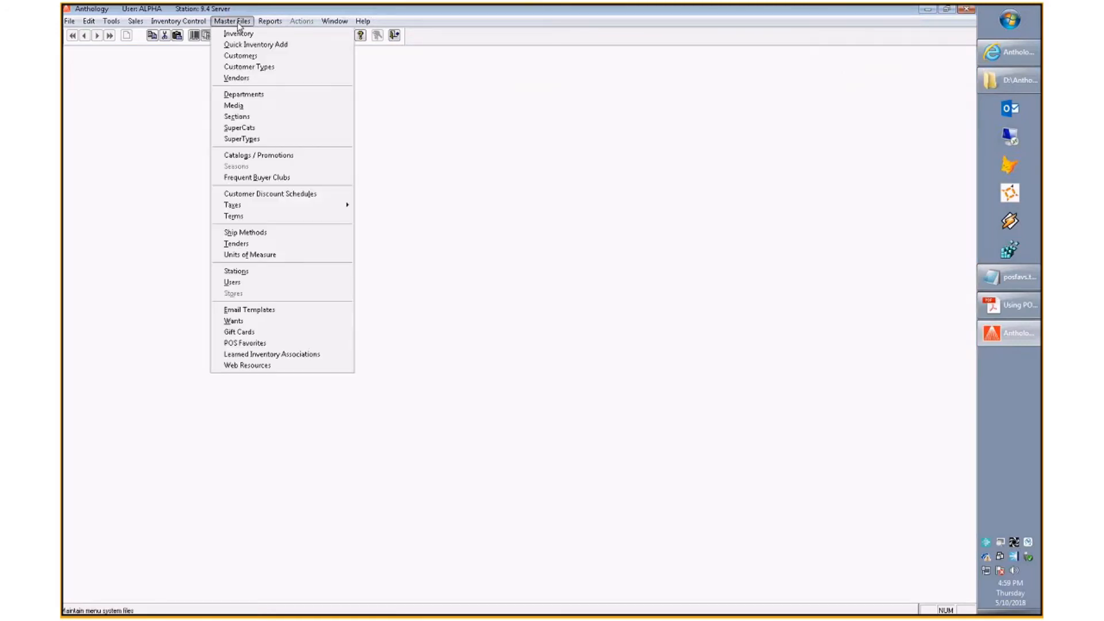
pyautogui.click(245, 271)
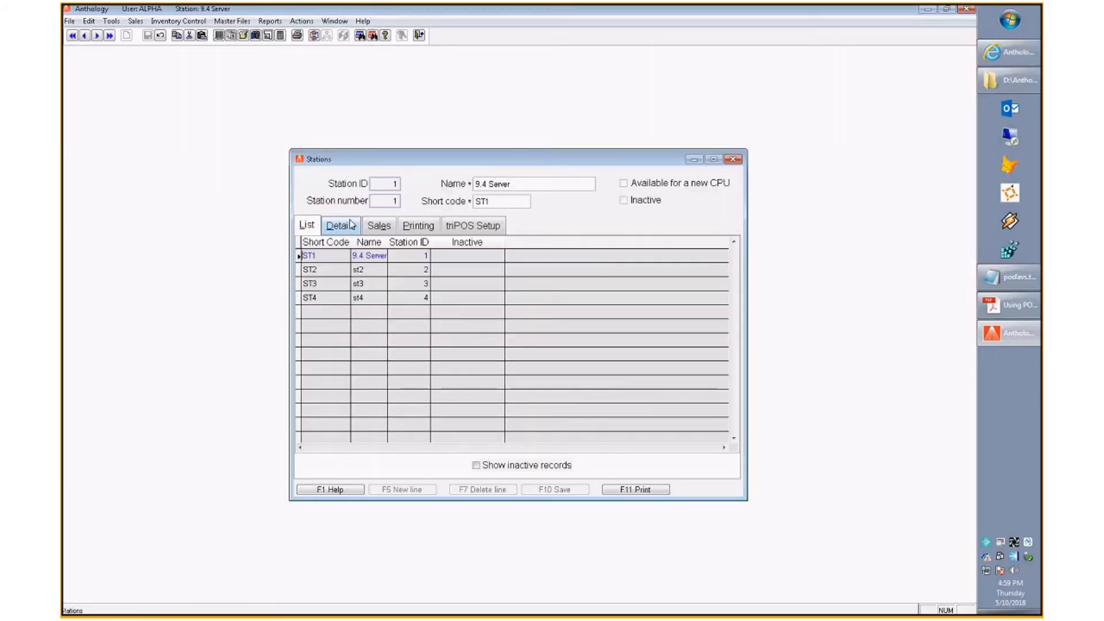
pyautogui.click(341, 227)
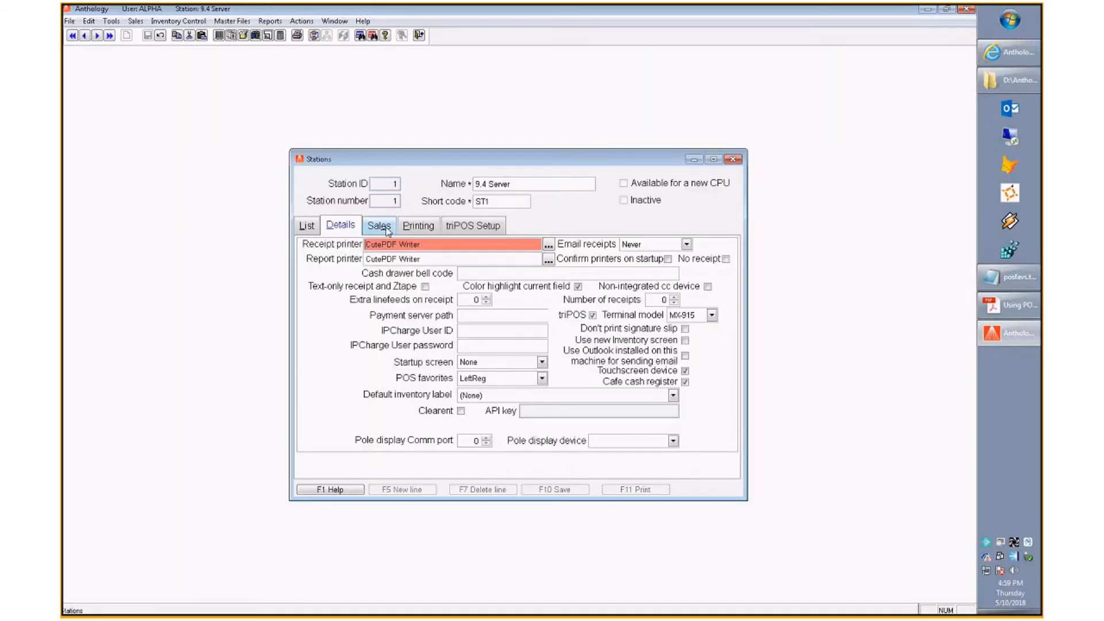
pyautogui.click(418, 226)
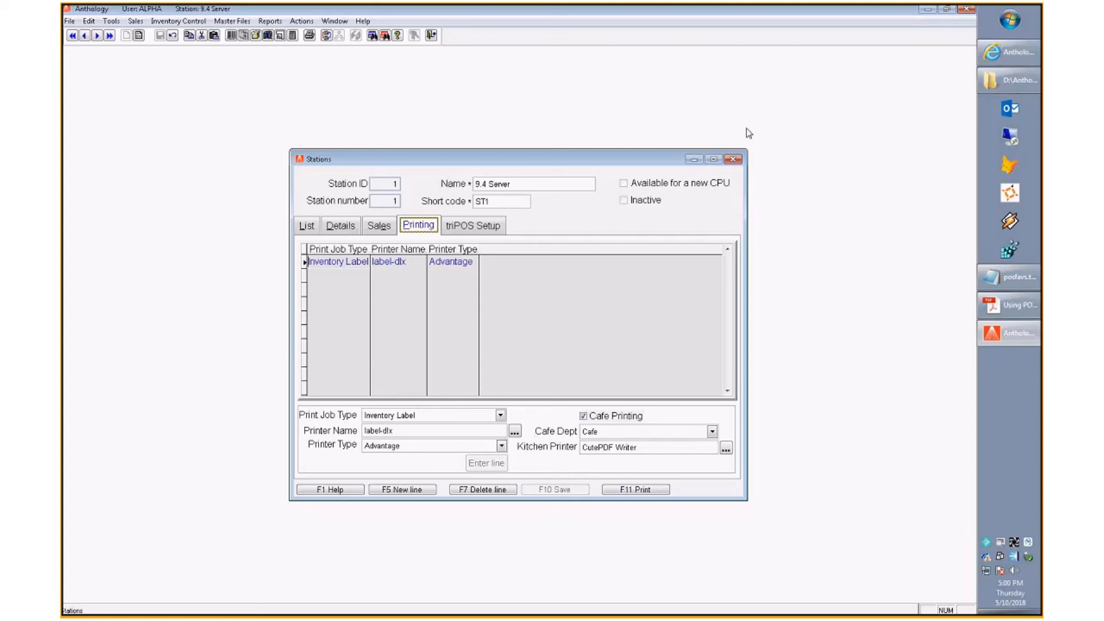
# Switch to the Anthology whitepapers page in Internet Explorer and locate the Cafe Module and Using POS Favorites documents under Special Topics
pyautogui.click(732, 158)
pyautogui.click(1010, 53)
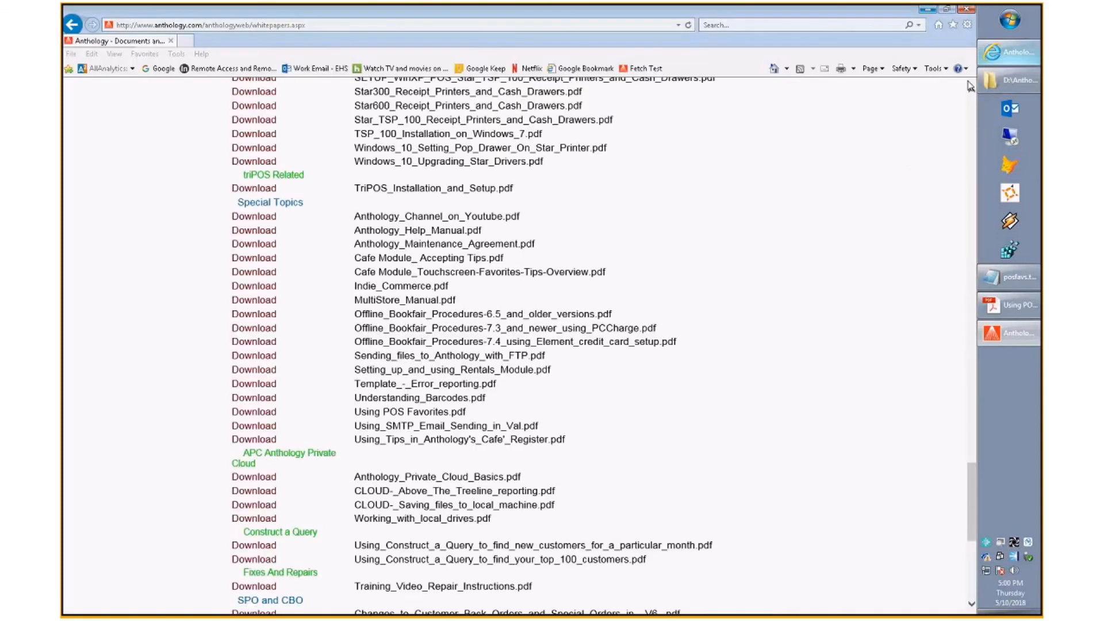
pyautogui.scroll(5, 604, 338)
pyautogui.scroll(10, 604, 338)
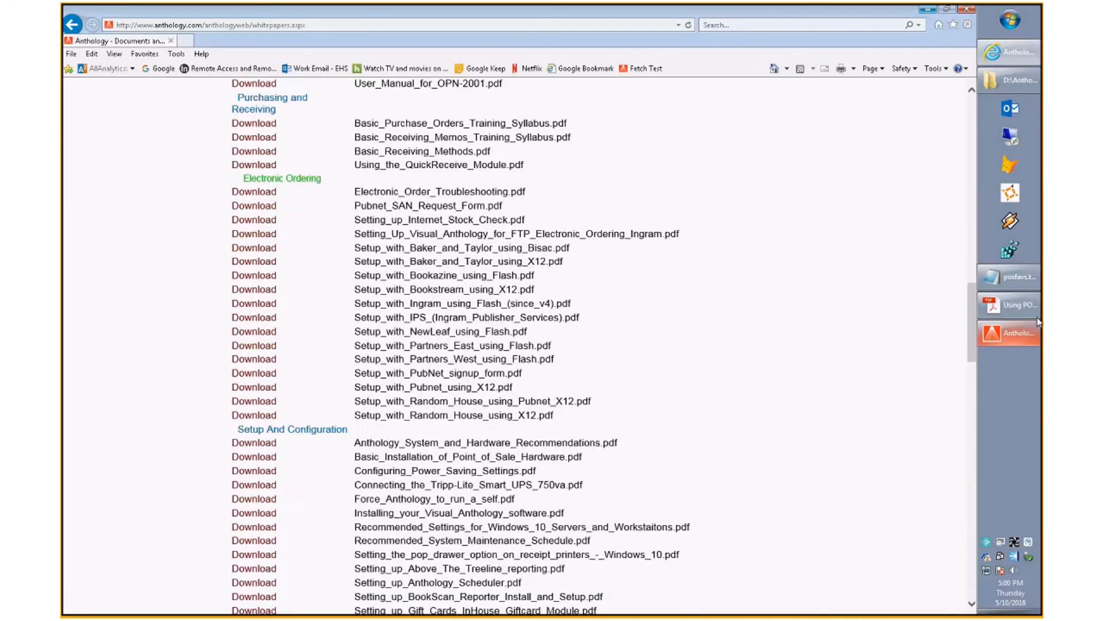
pyautogui.moveTo(971, 293); pyautogui.dragTo(964, 114)
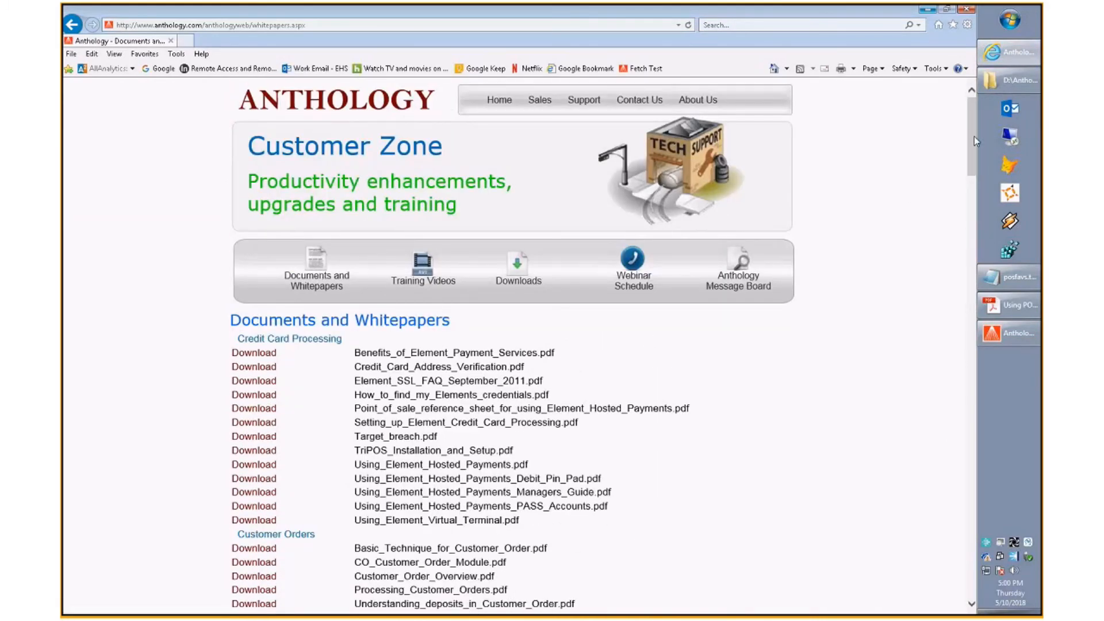
pyautogui.moveTo(975, 140); pyautogui.dragTo(1011, 495)
pyautogui.moveTo(237, 244); pyautogui.dragTo(308, 251)
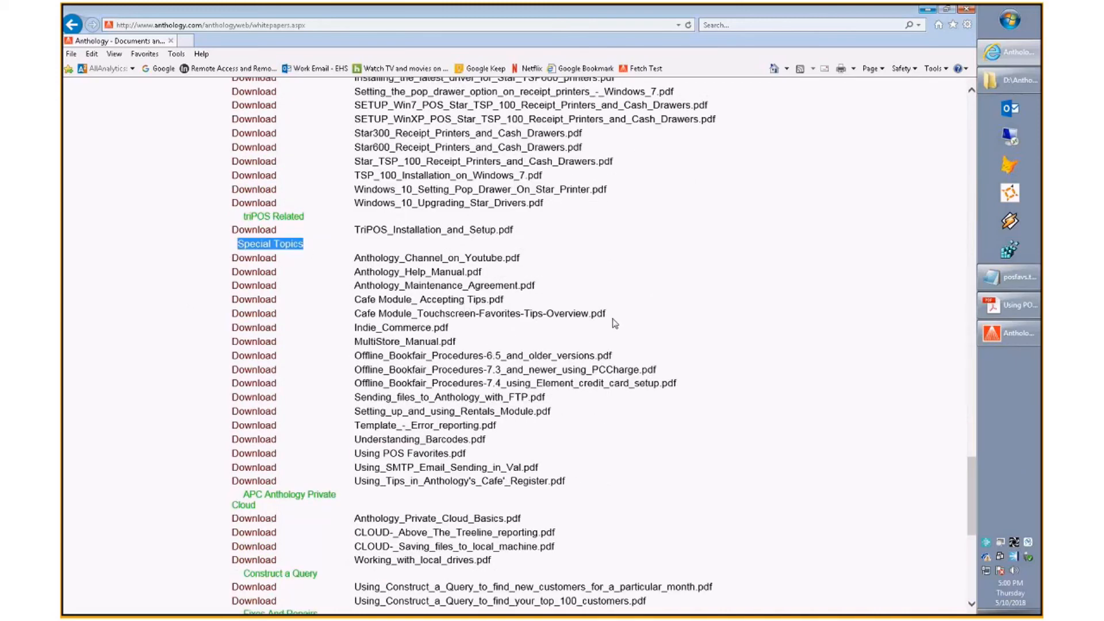
pyautogui.moveTo(614, 323); pyautogui.dragTo(231, 300)
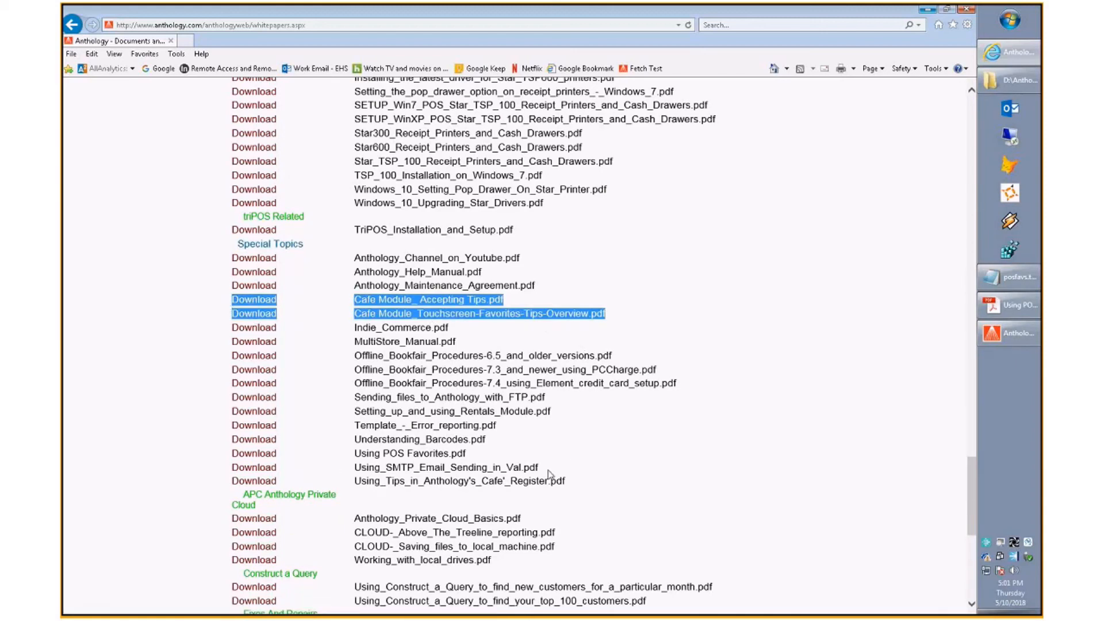
pyautogui.moveTo(467, 454); pyautogui.dragTo(234, 465)
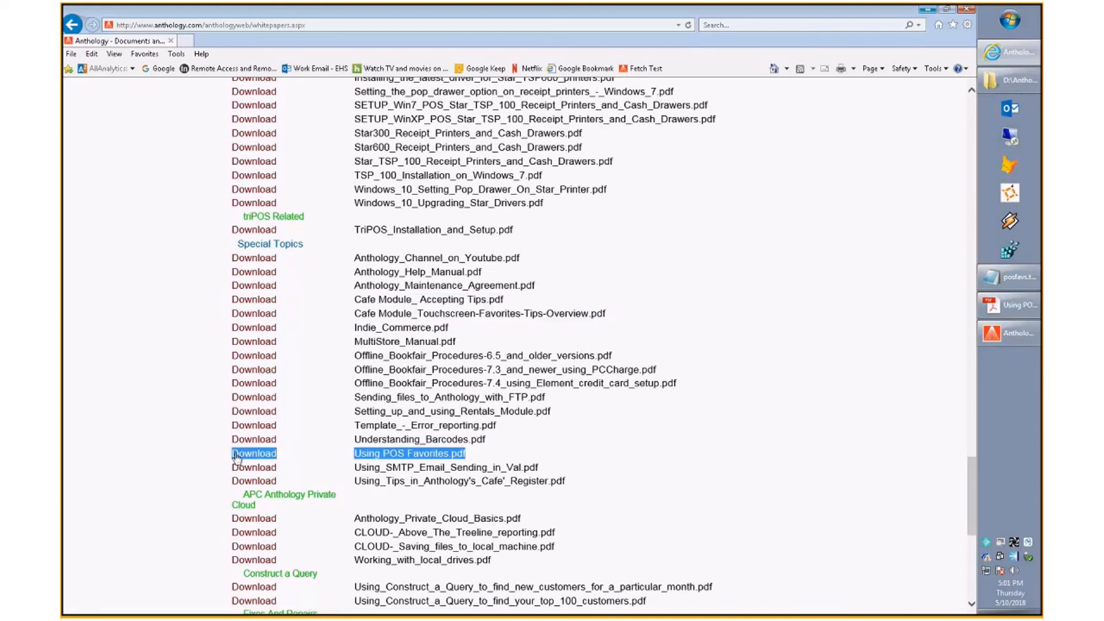
# Switch to Using POS Favorites.pdf in Acrobat Reader and review the Overview on its first page
pyautogui.click(1014, 306)
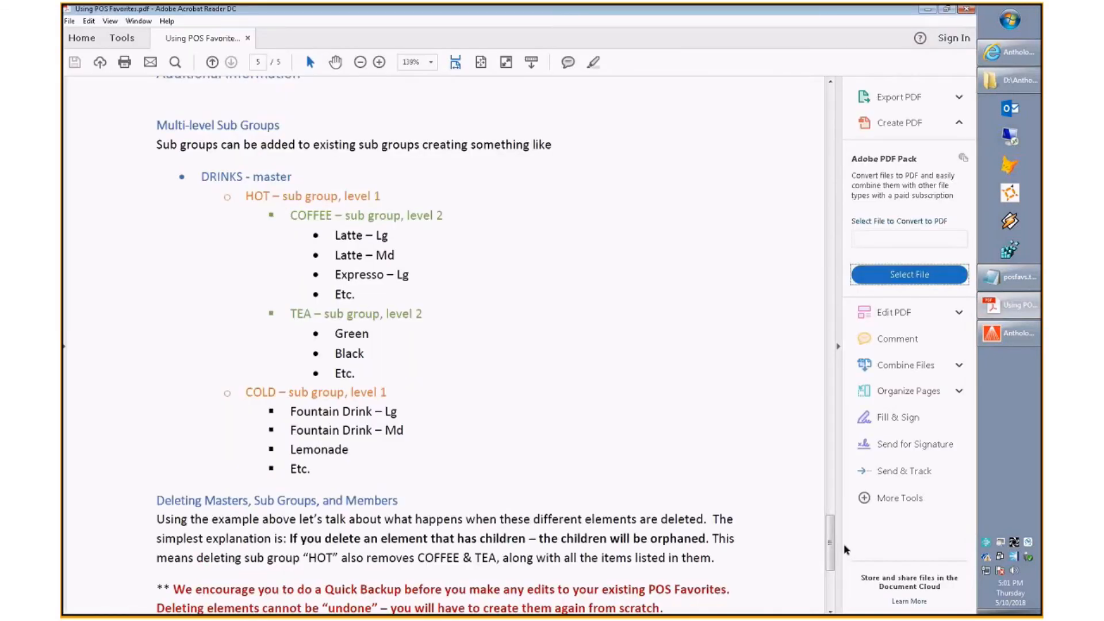
pyautogui.moveTo(829, 544); pyautogui.dragTo(815, 100)
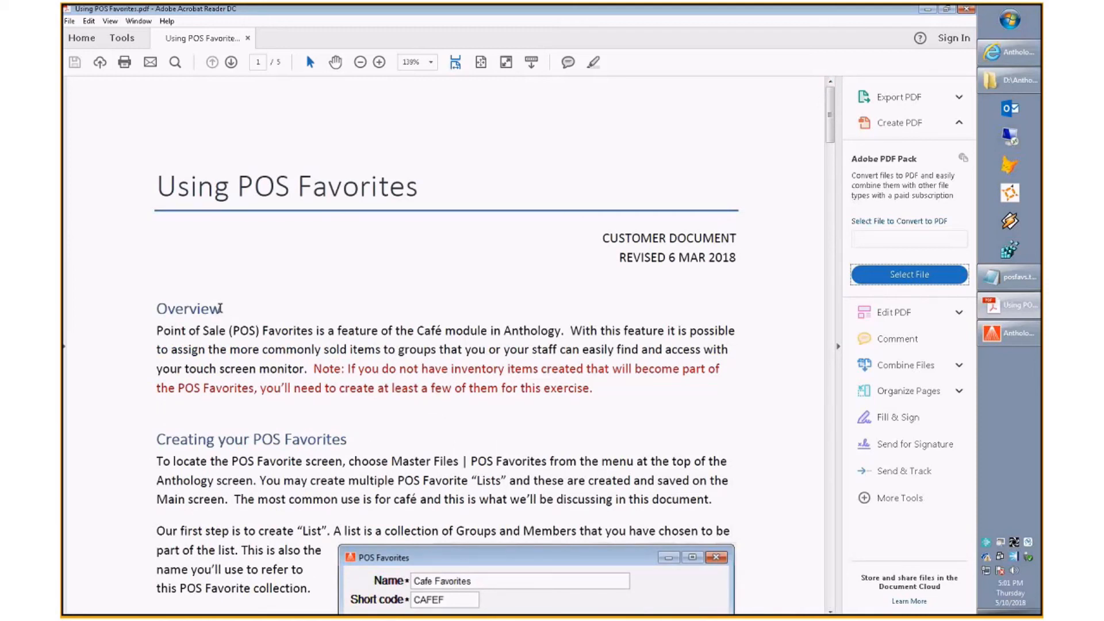
pyautogui.click(602, 388)
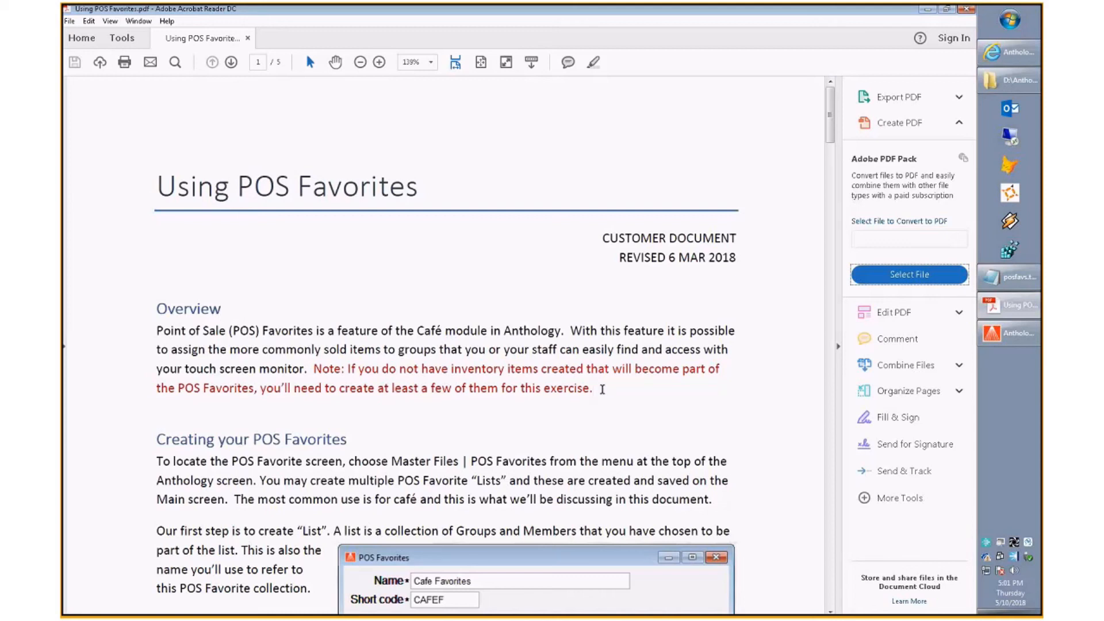